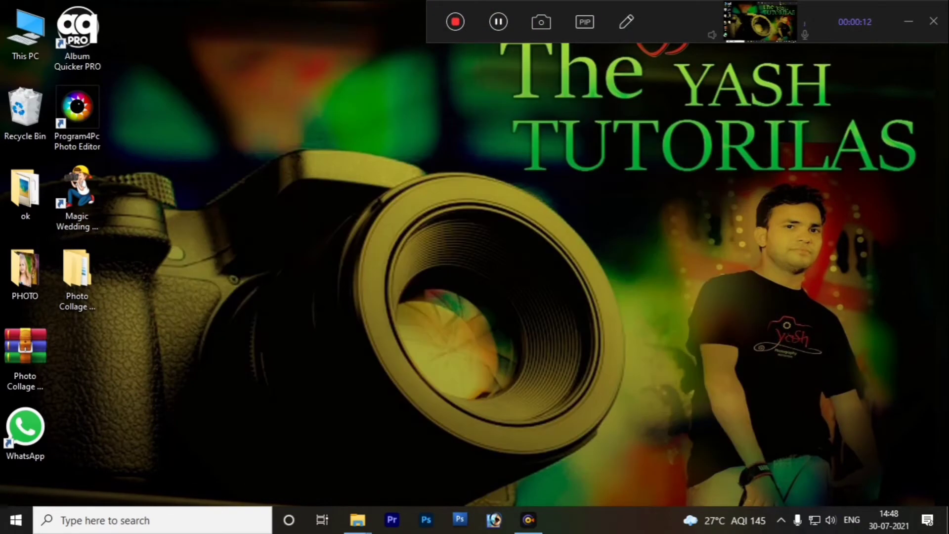
double_click(77, 277)
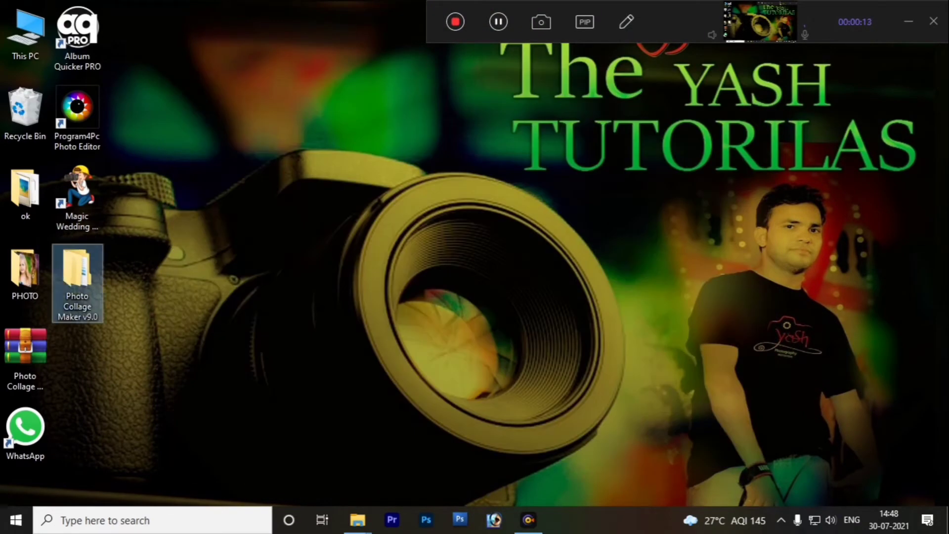
double_click(331, 172)
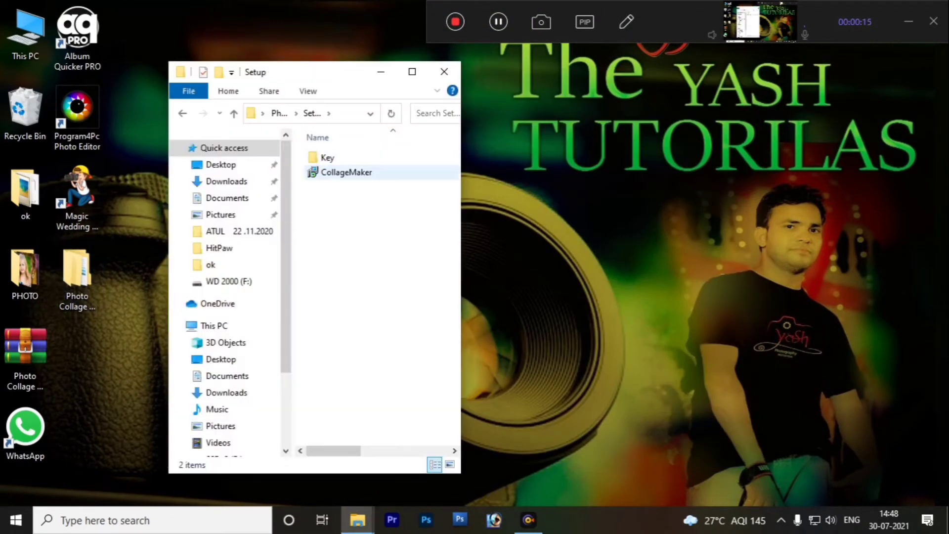
left_click(443, 72)
Run the CollageMaker installer from the Setup folder inside the desktop's Photo Collage Maker v9.0 folder.
double_click(77, 277)
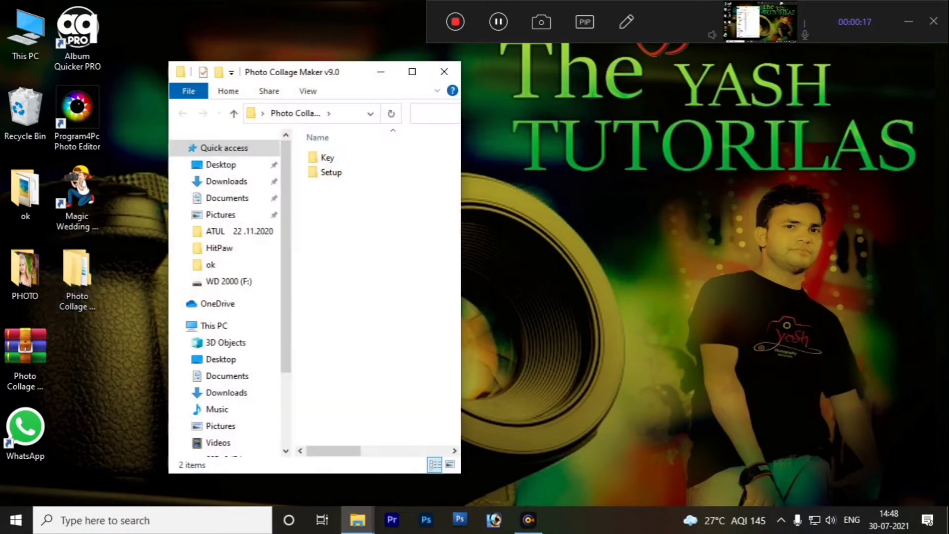
double_click(328, 172)
double_click(346, 172)
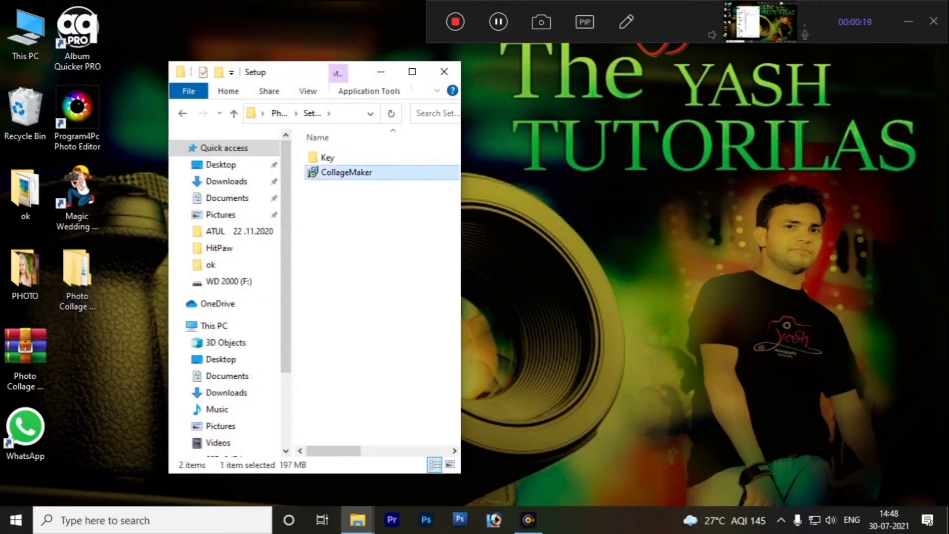
key("Return")
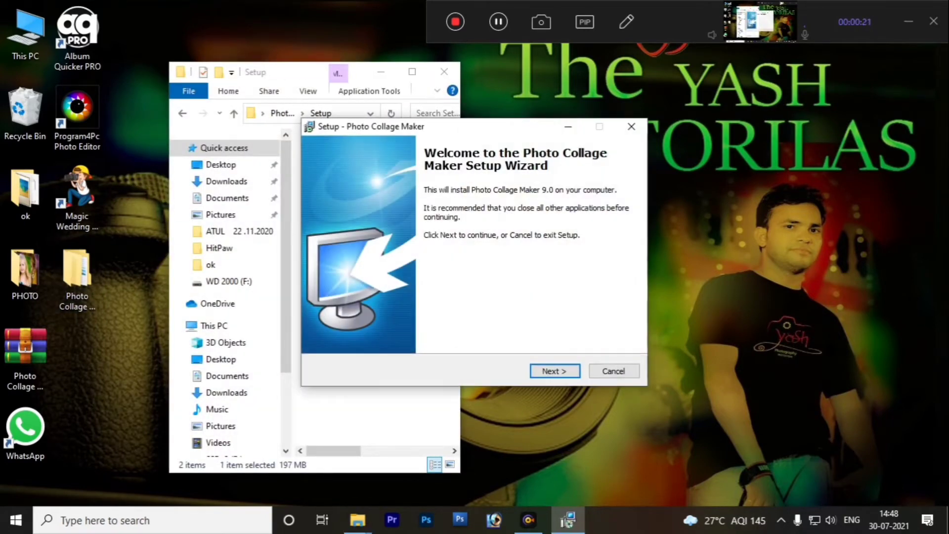
Accept the licence agreement, install Photo Collage Maker into the existing C:\Program Files (x86)\Photo Collage Maker folder, and finish the setup.
key("Return")
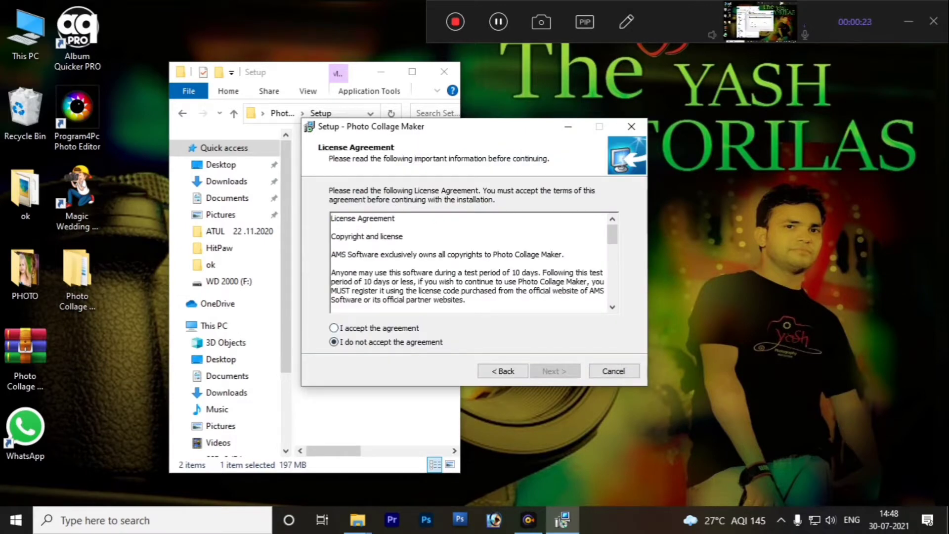
key("alt+a")
key("Return")
key("Return")
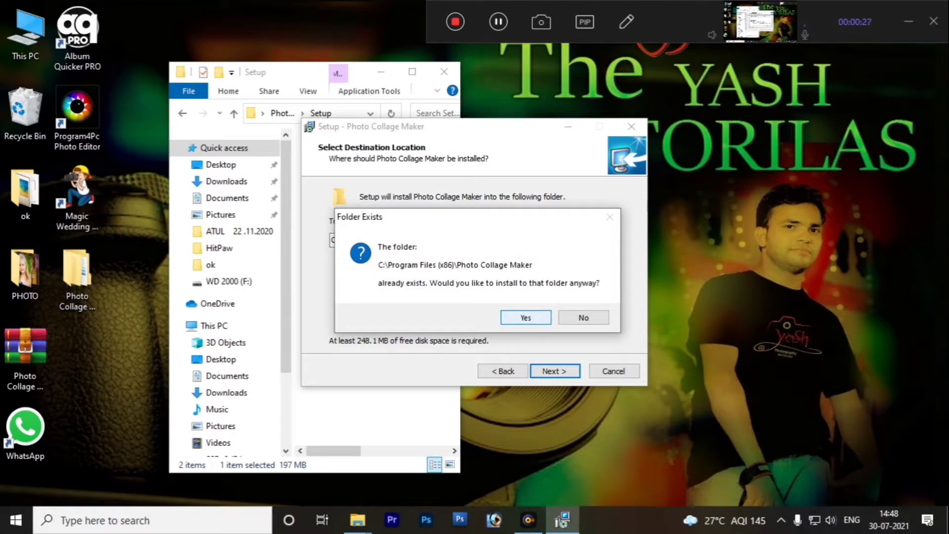
key("Return")
key("Return")
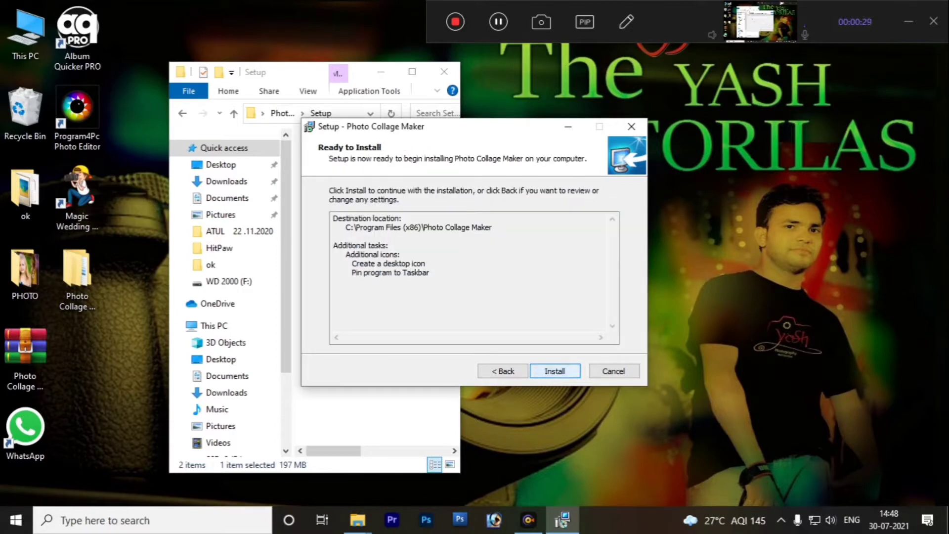
key("Return")
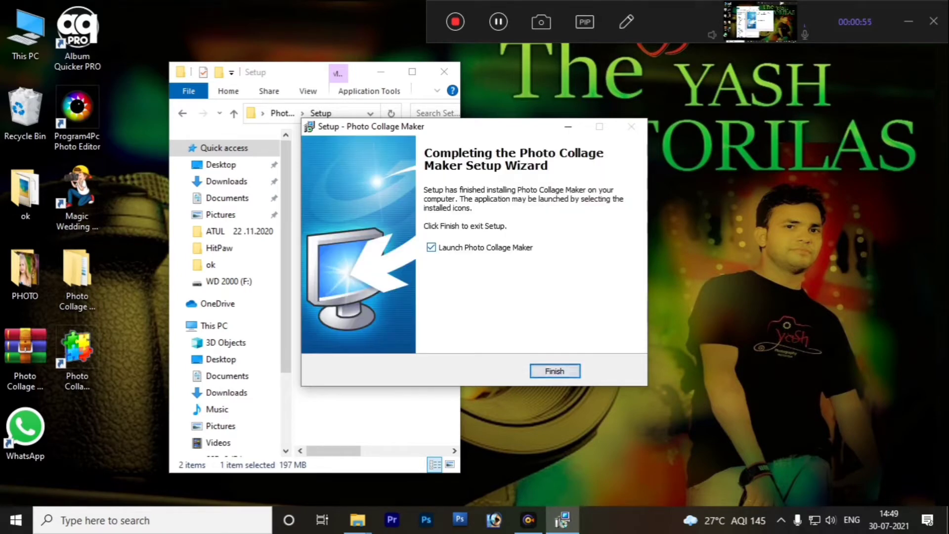
left_click(555, 371)
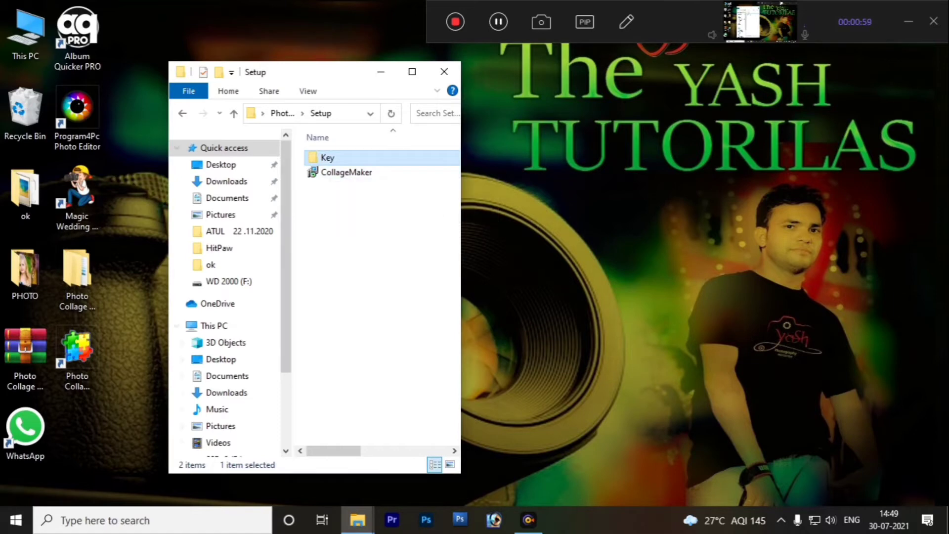
Reopen the desktop's Photo Collage Maker v9.0 folder and go to the Key folder inside Setup.
left_click(444, 71)
double_click(77, 279)
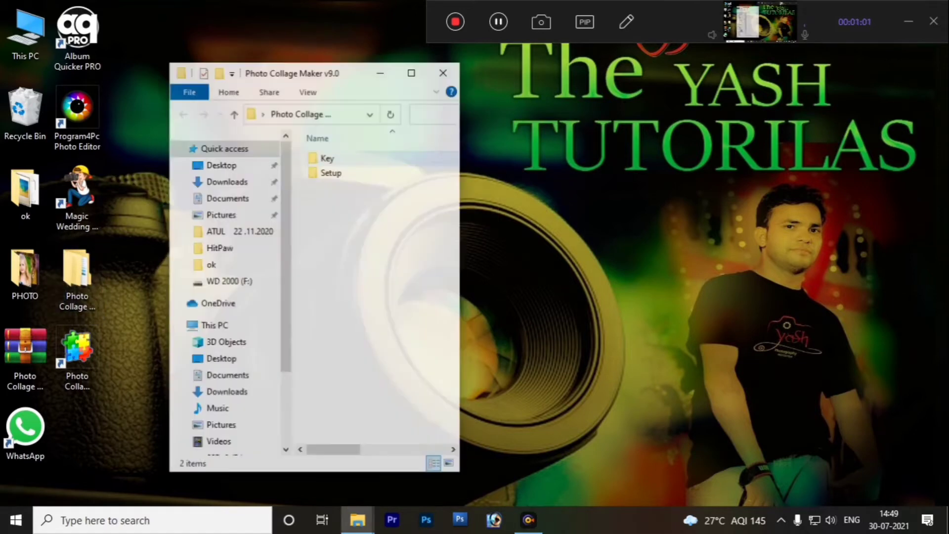
left_click(401, 158)
double_click(331, 172)
double_click(326, 157)
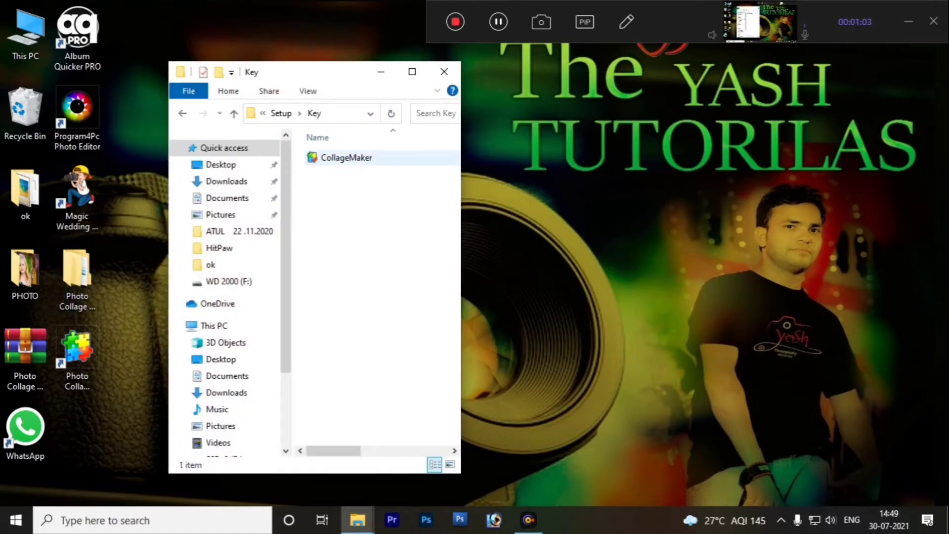
Copy the CollageMaker application file from the Key folder.
right_click(336, 157)
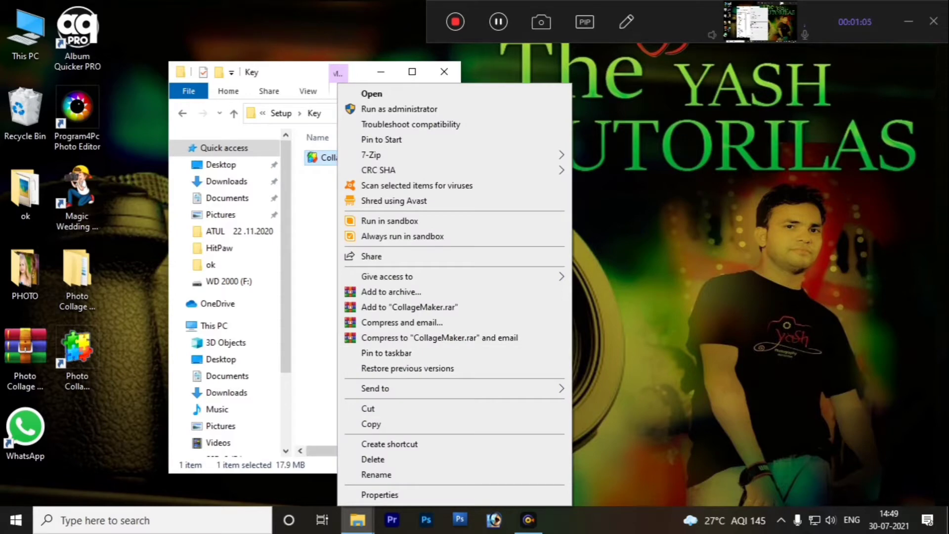
right_click(321, 158)
left_click(355, 423)
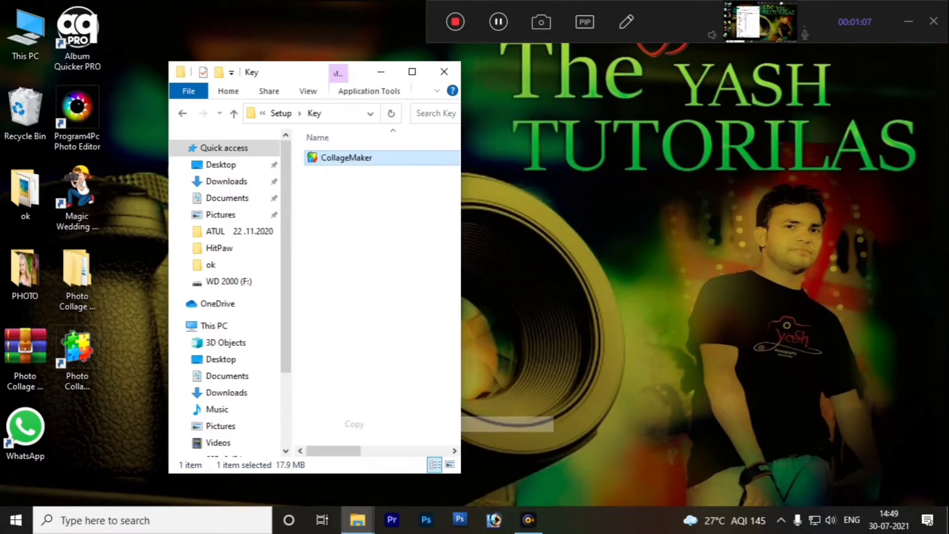
right_click(335, 158)
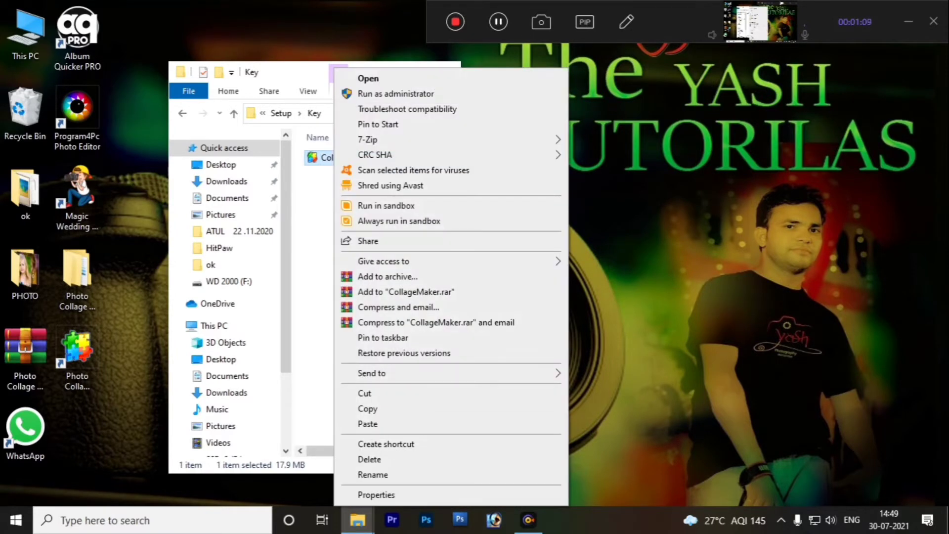
right_click(317, 158)
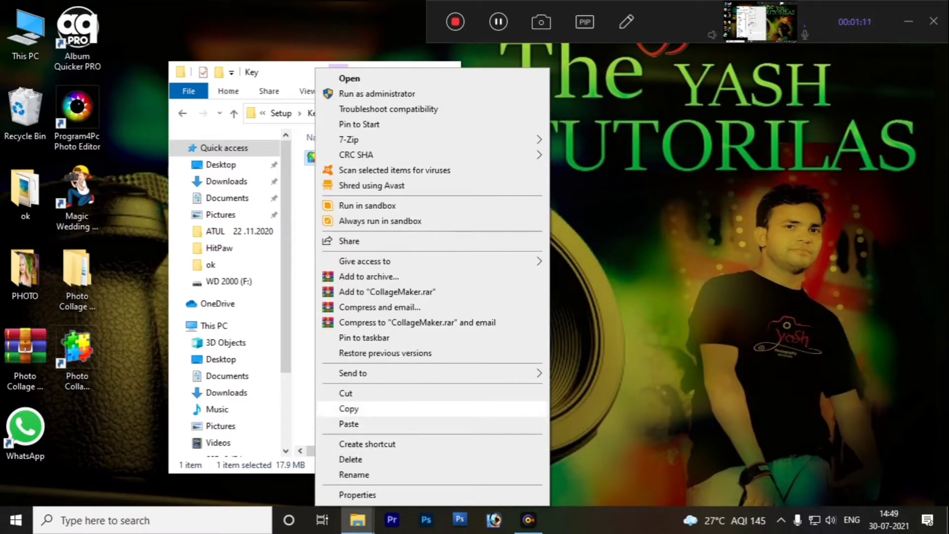
left_click(349, 408)
Open the file location of the Photo Collage Maker desktop shortcut and paste the copied file there, replacing the existing CollageMaker.exe.
right_click(77, 359)
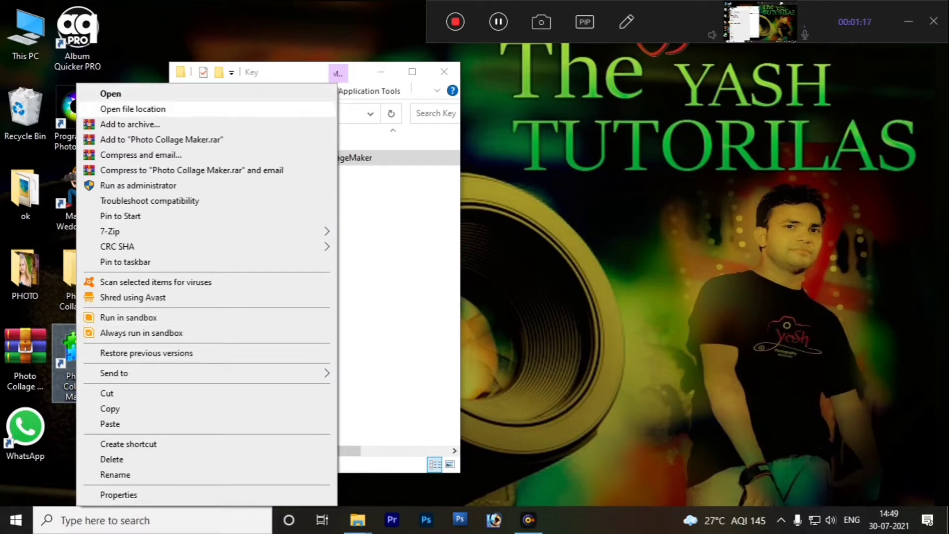
left_click(133, 109)
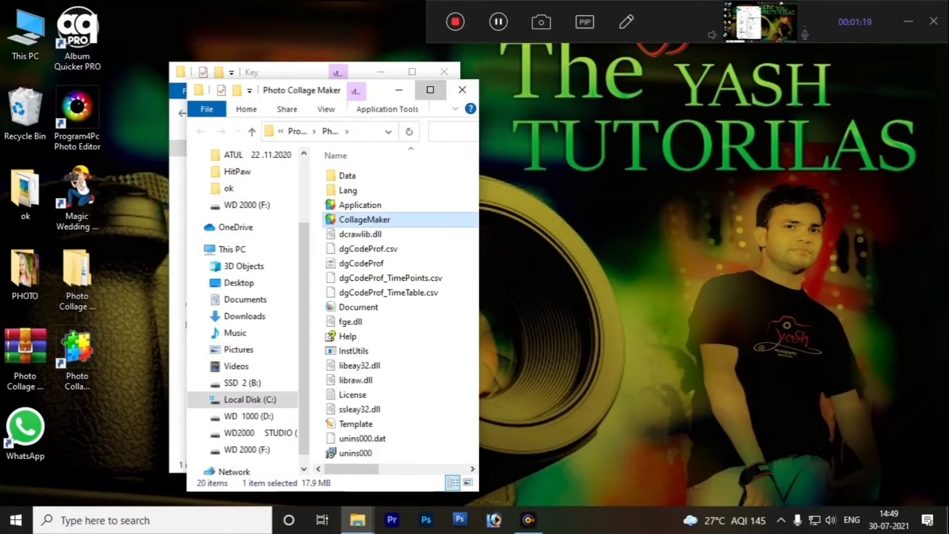
left_click(412, 72)
key("ctrl+v")
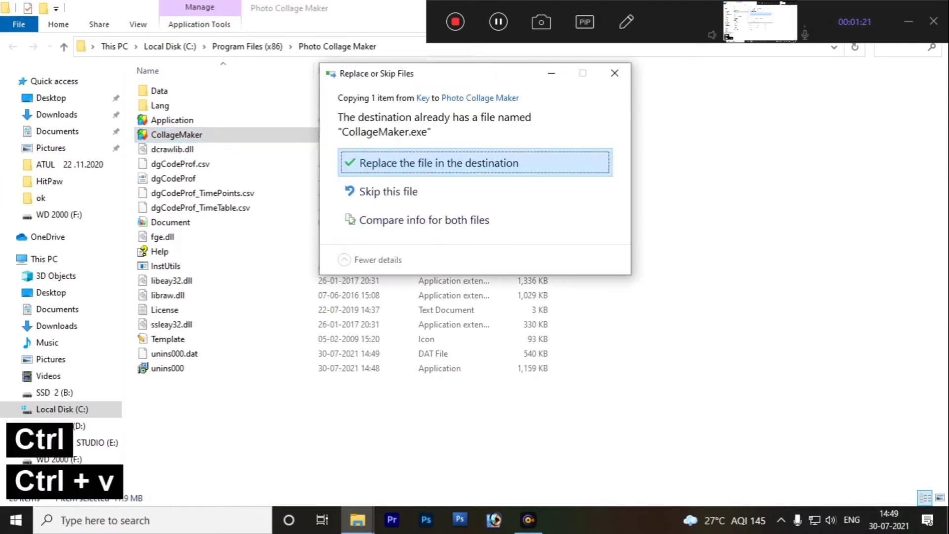
left_click(438, 163)
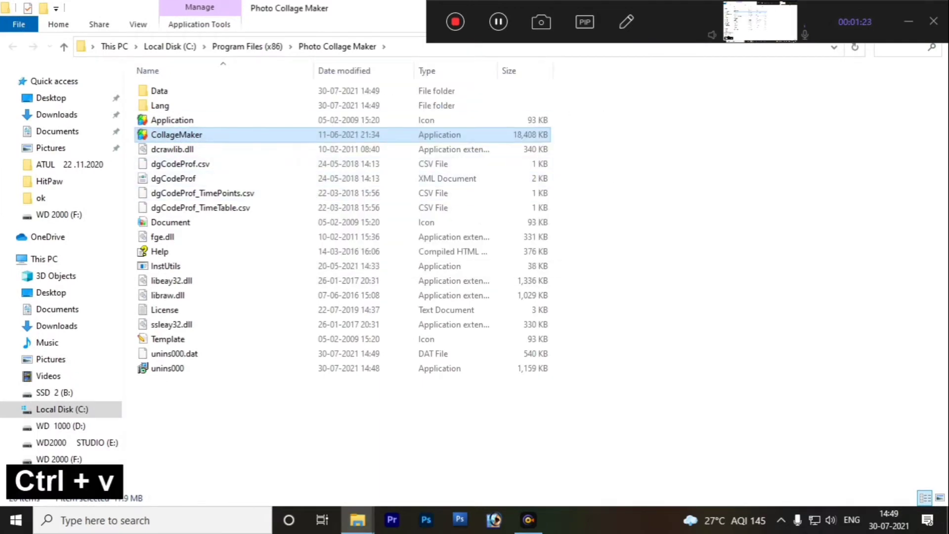
left_click(618, 257)
Close the Photo Collage Maker and Key folder windows.
left_click_drag(316, 8, 333, 90)
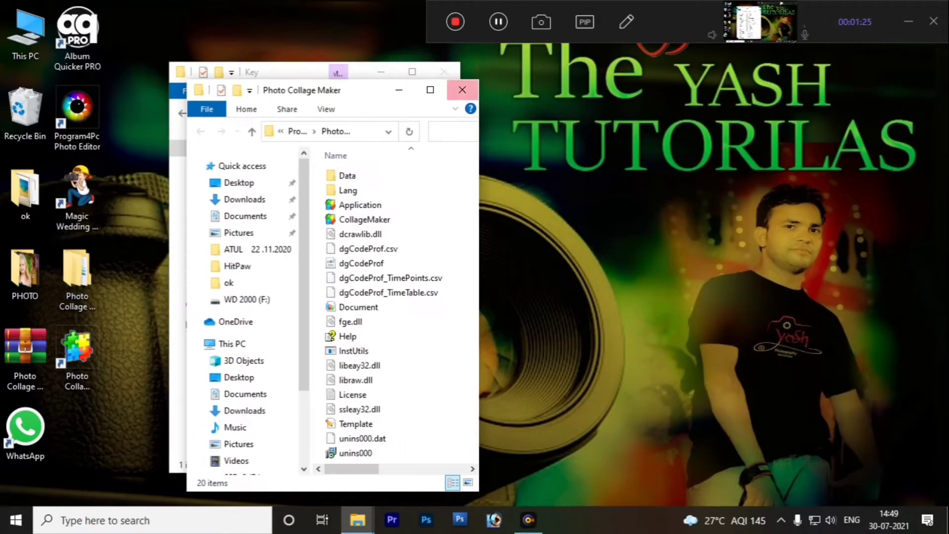
key("F8")
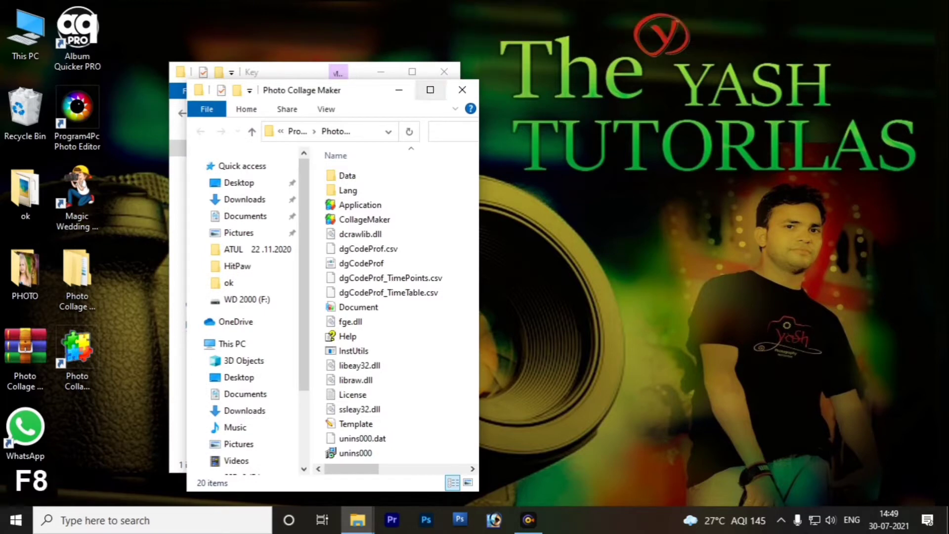
left_click(462, 89)
left_click(444, 71)
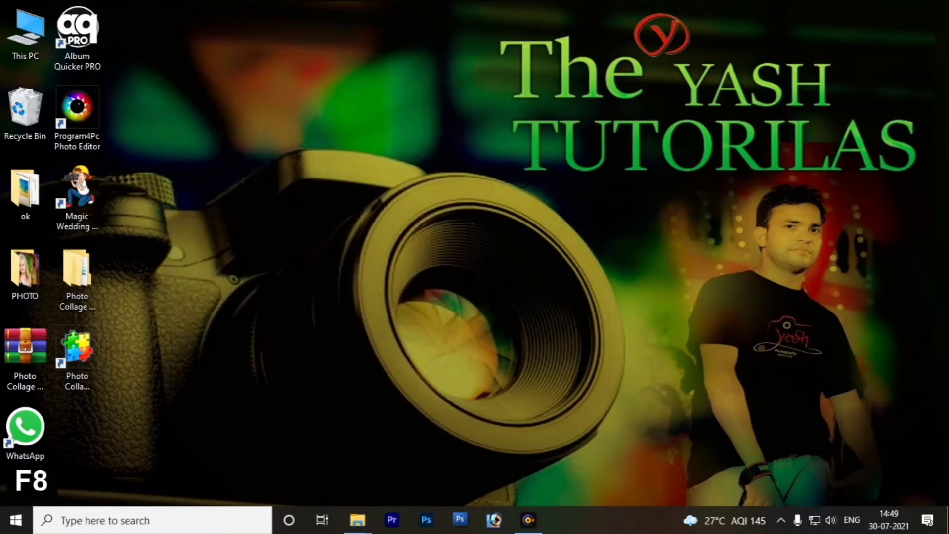
right_click(332, 106)
left_click(349, 146)
right_click(349, 144)
left_click(368, 184)
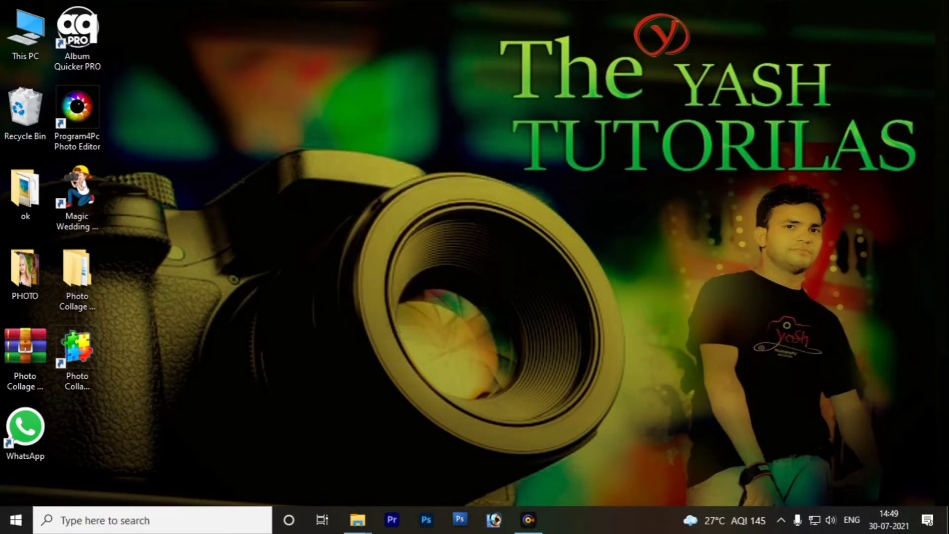
right_click(400, 145)
left_click(423, 184)
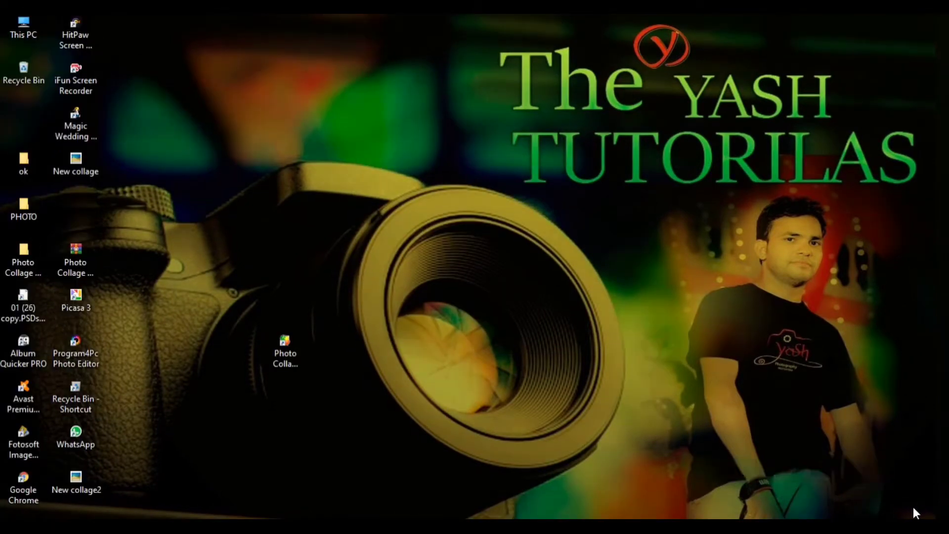
Launch Photo Collage Maker from its desktop shortcut and start a new project based on Collage Templates.
left_click_drag(335, 377, 328, 400)
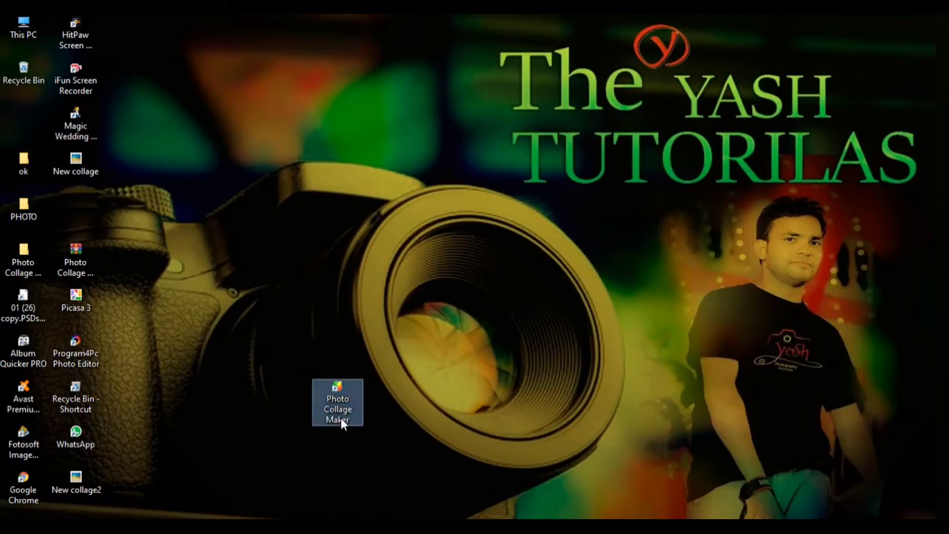
double_click(351, 391)
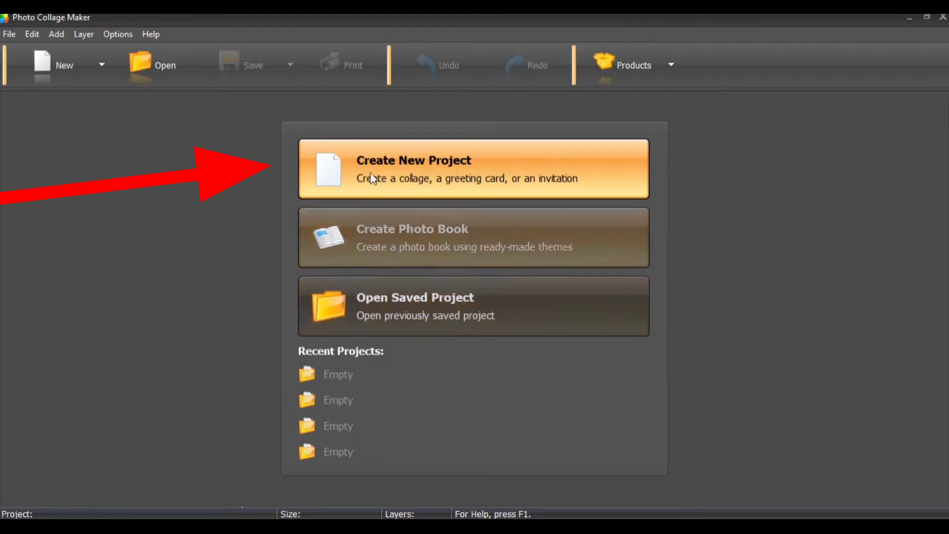
left_click(444, 165)
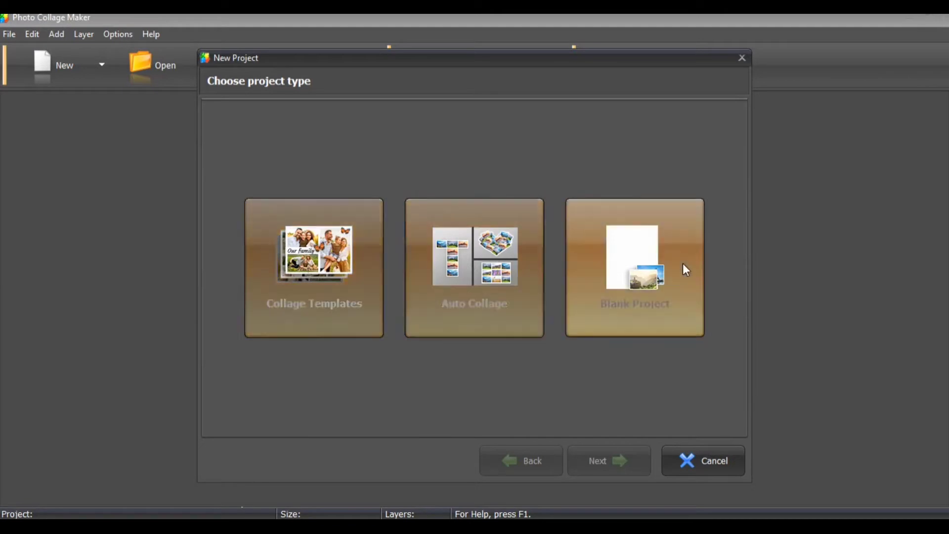
left_click(322, 257)
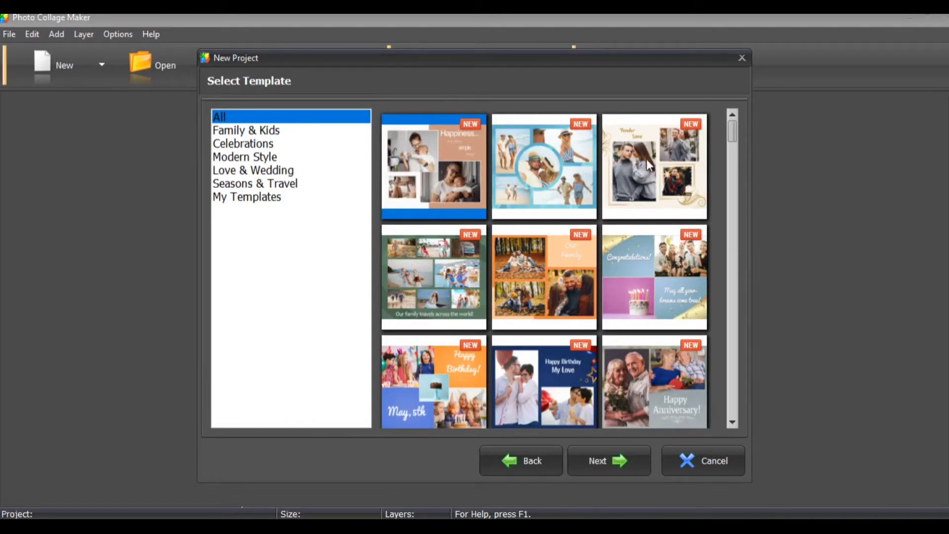
Browse all collage templates and choose the beach and surfers photo grid with the round Text label.
scroll(647, 163, "down", 1)
scroll(648, 170, "down", 4)
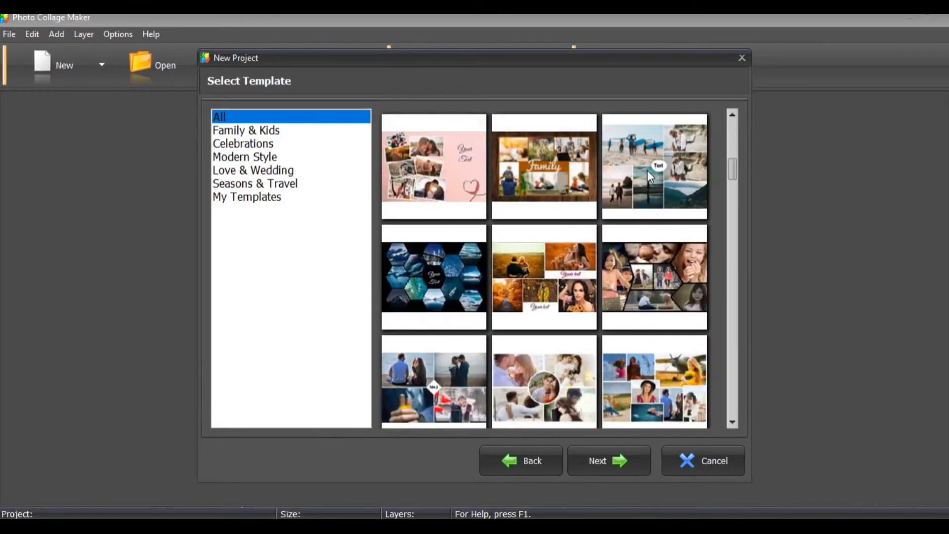
scroll(660, 267, "down", 2)
scroll(661, 267, "down", 6)
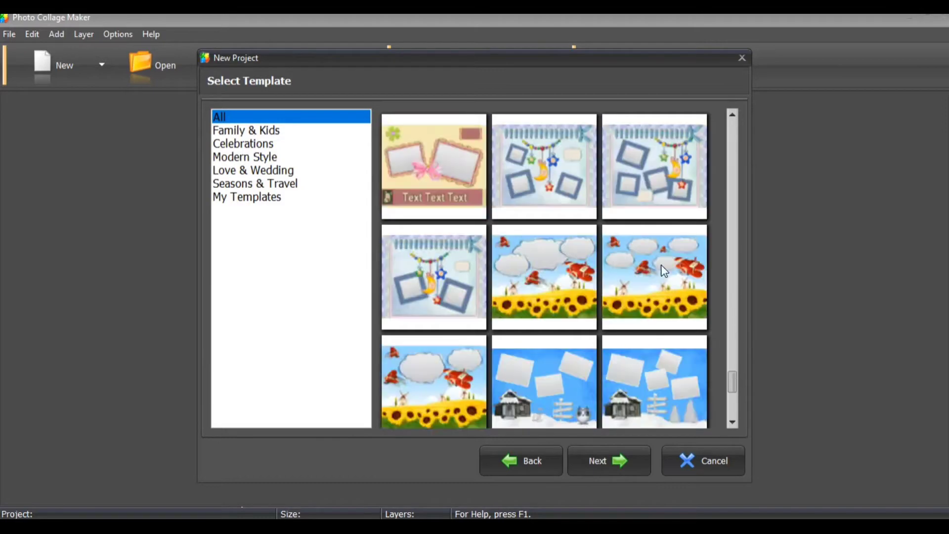
scroll(660, 265, "up", 12)
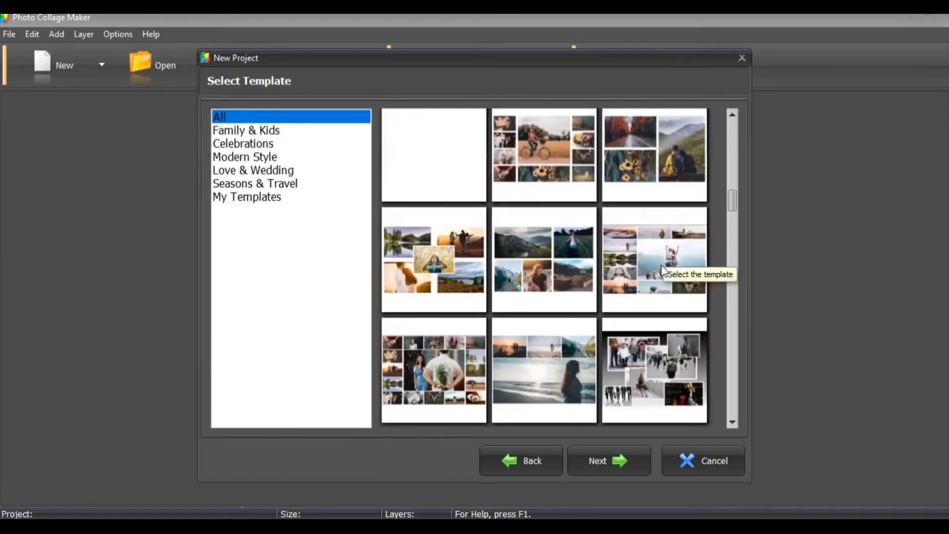
scroll(648, 280, "down", 4)
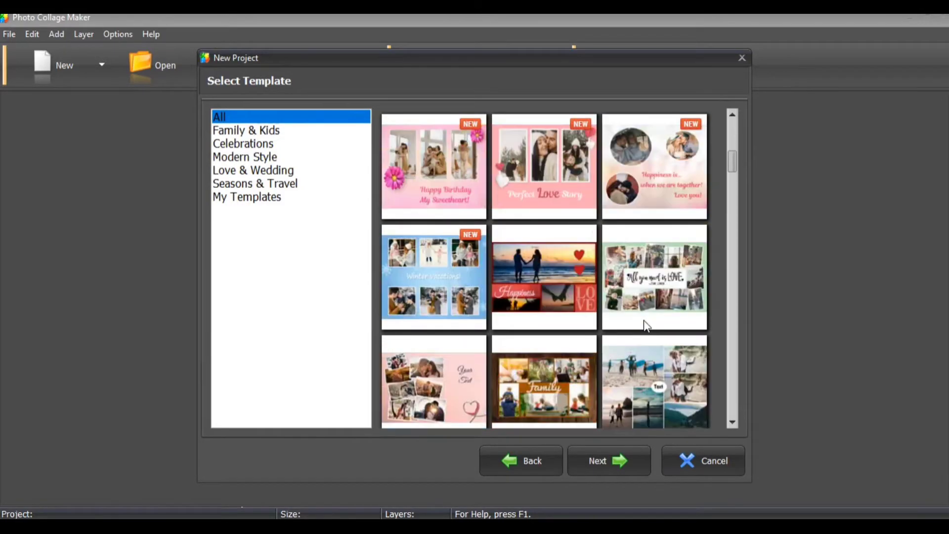
double_click(645, 369)
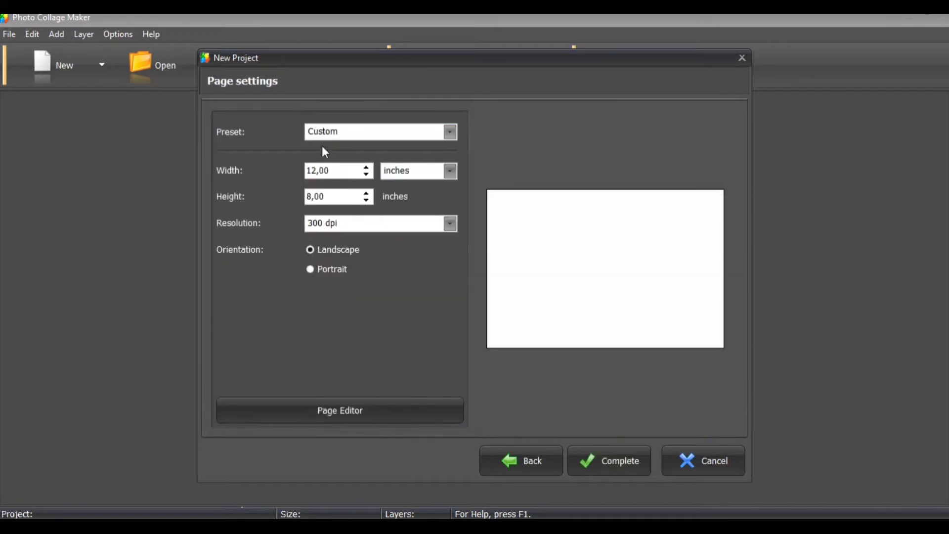
Review the page presets and keep Custom, with the units set to inches and the width set to 12.
left_click(346, 131)
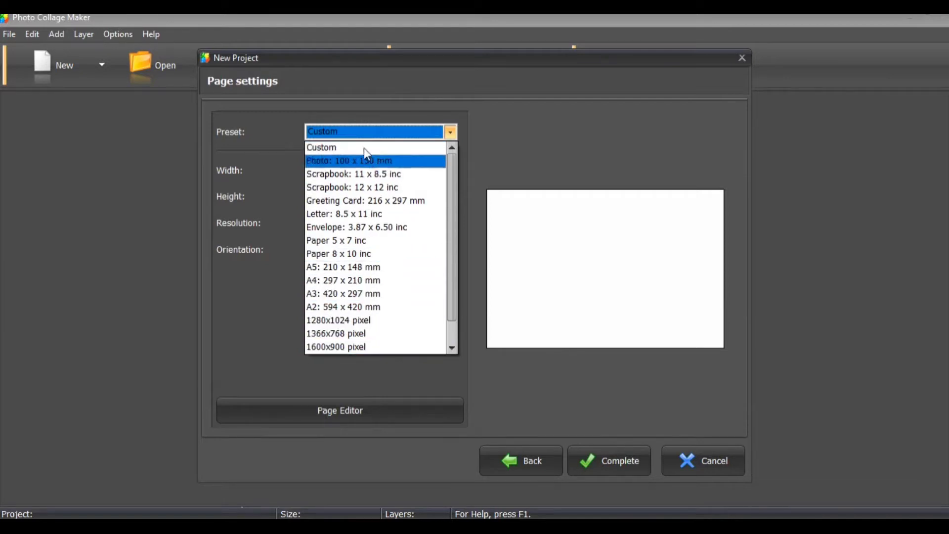
left_click(387, 378)
left_click(438, 171)
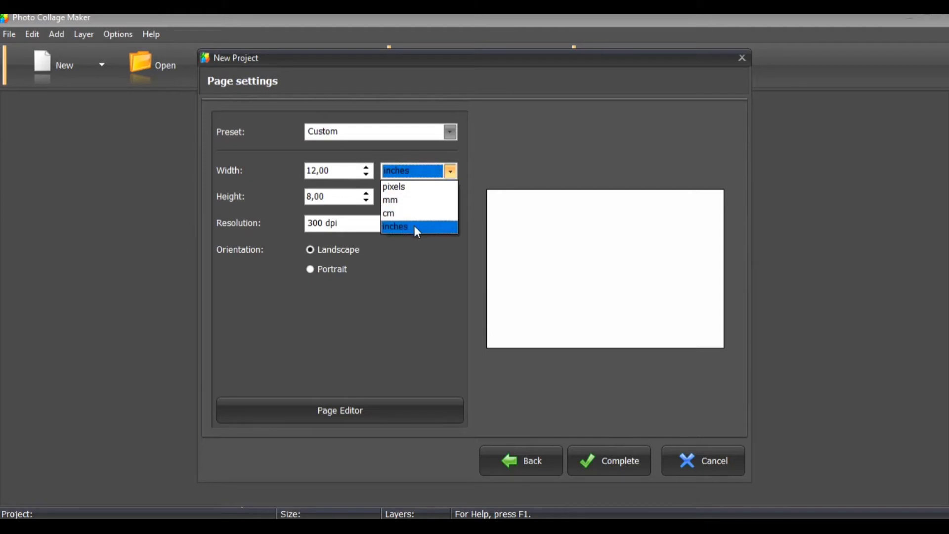
left_click(414, 226)
left_click(306, 171)
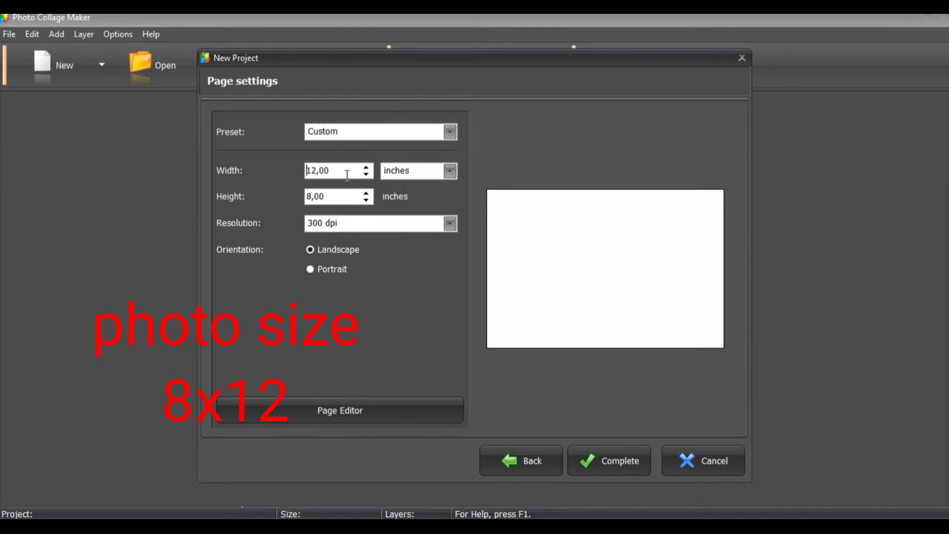
left_click_drag(348, 175, 301, 175)
type("12")
key("Tab")
key("Tab")
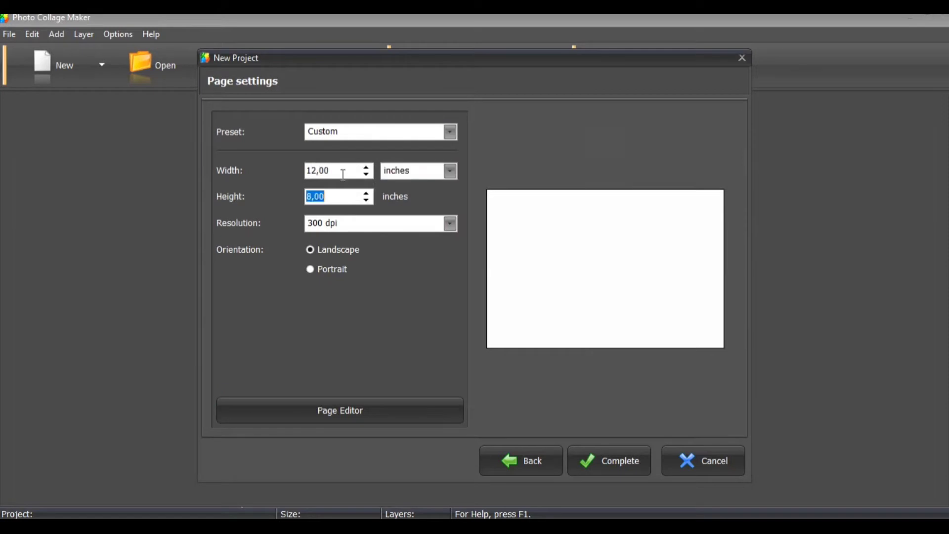
Set the page resolution to 300 dpi, keep the Landscape orientation and complete the new project.
left_click(404, 226)
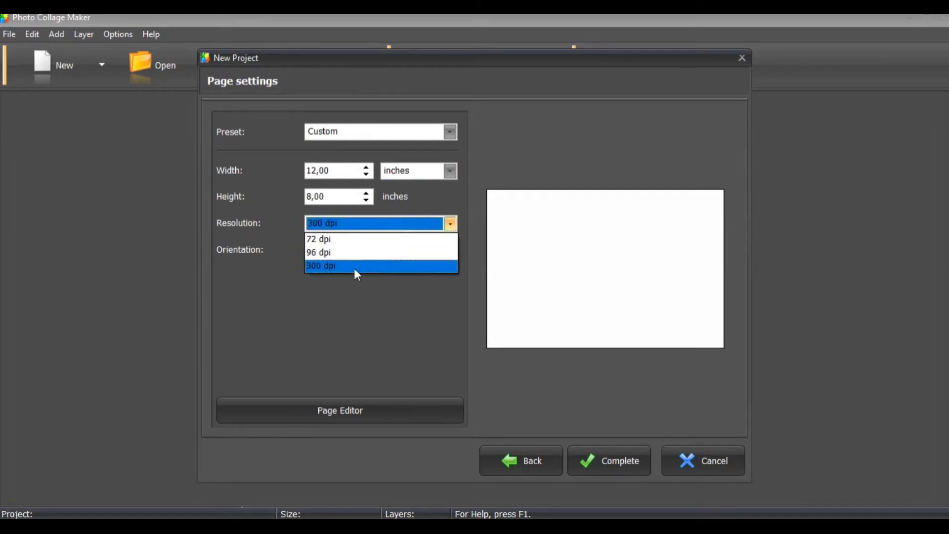
left_click(415, 267)
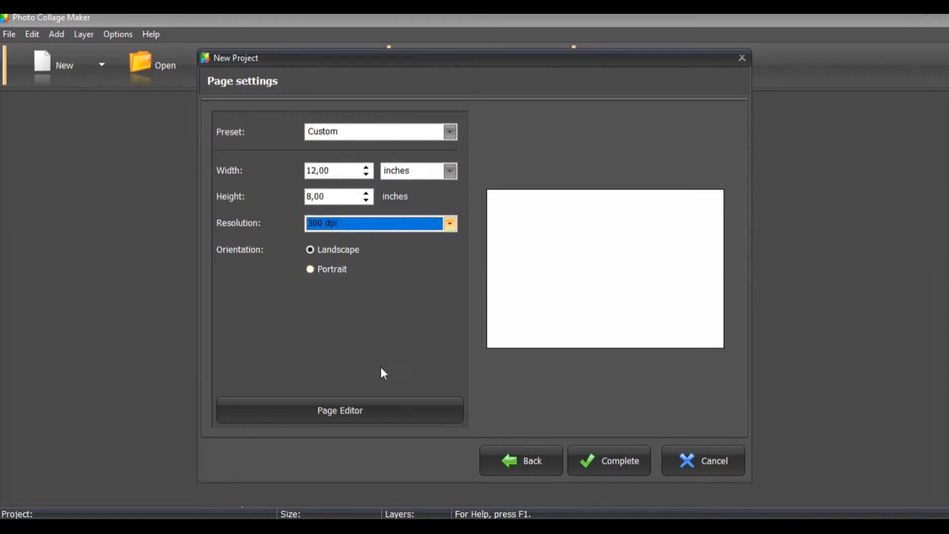
left_click(323, 271)
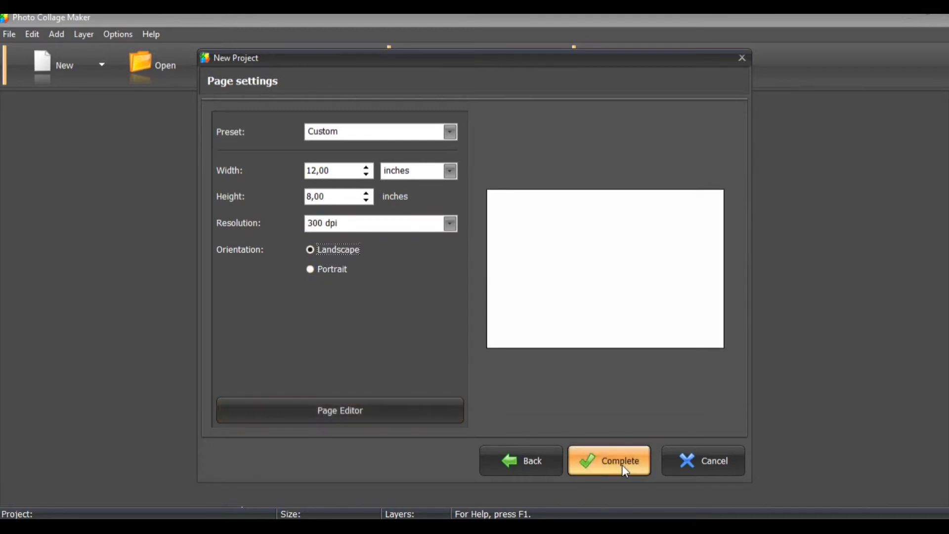
left_click(601, 466)
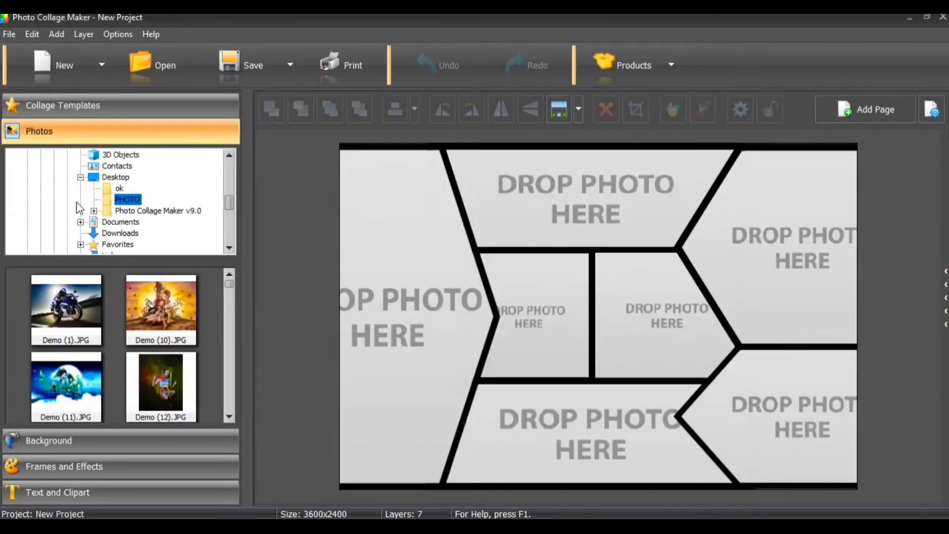
Place the photo Demo (13).JPG from the PHOTO folder in the collage's large left frame.
left_click(78, 130)
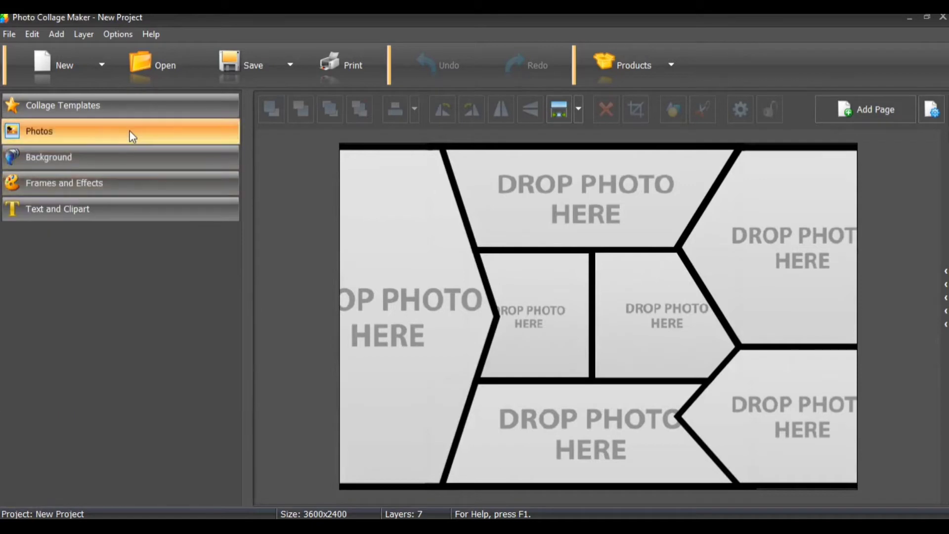
left_click(95, 131)
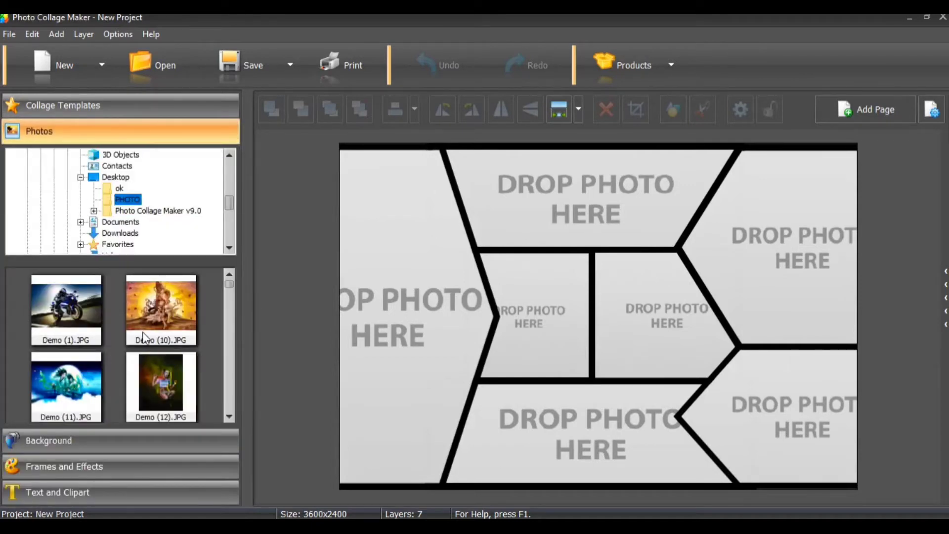
scroll(144, 338, "down", 2)
left_click(92, 317)
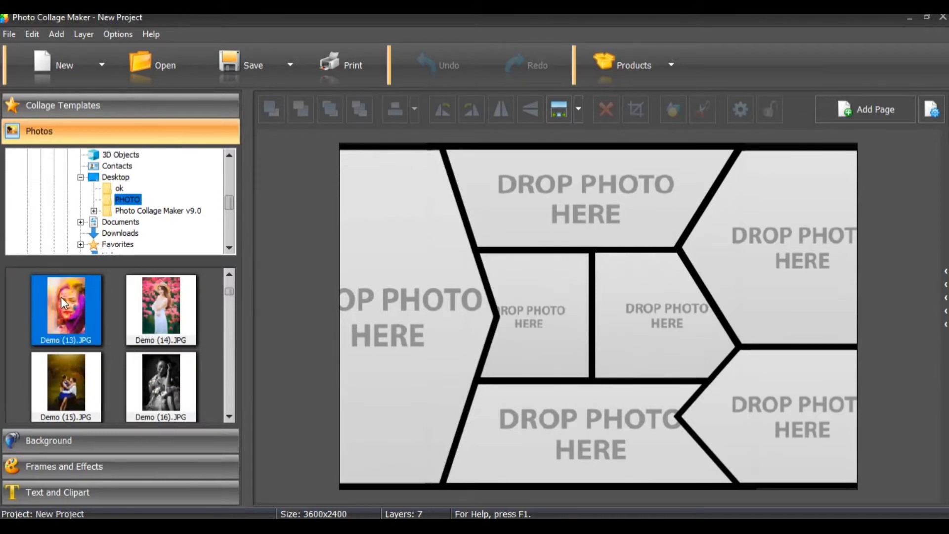
left_click_drag(61, 298, 422, 310)
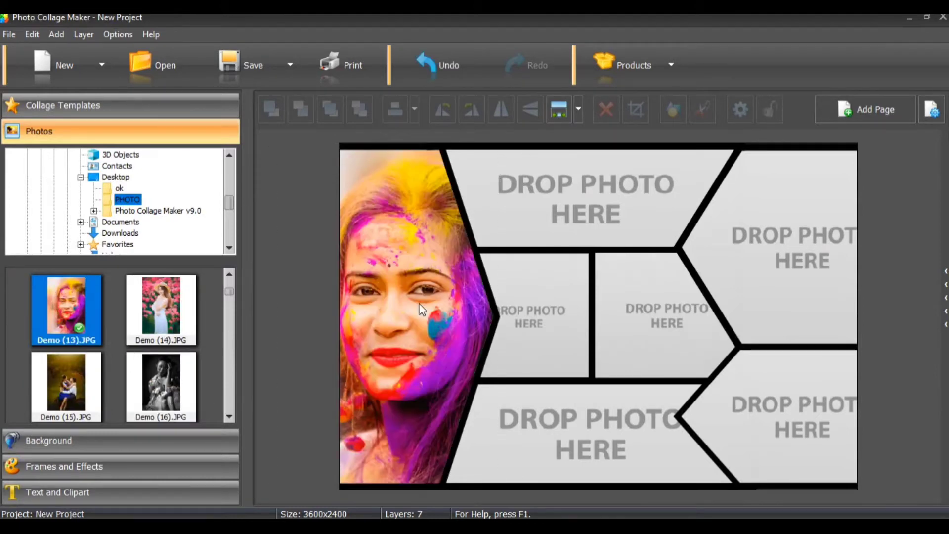
left_click(391, 327)
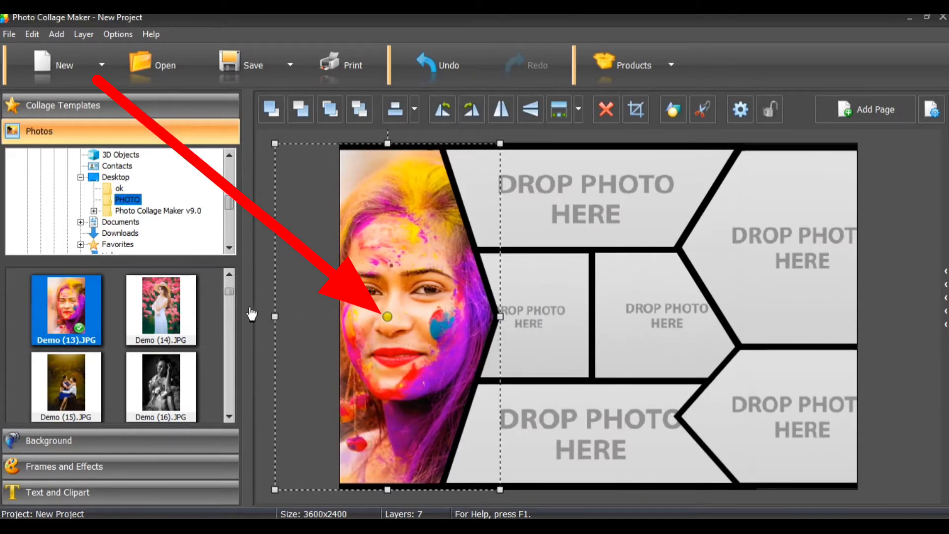
Fill the upper middle frame of the collage with the photo Demo (19).JPG.
left_click(569, 215)
scroll(106, 406, "down", 2)
left_click(64, 391)
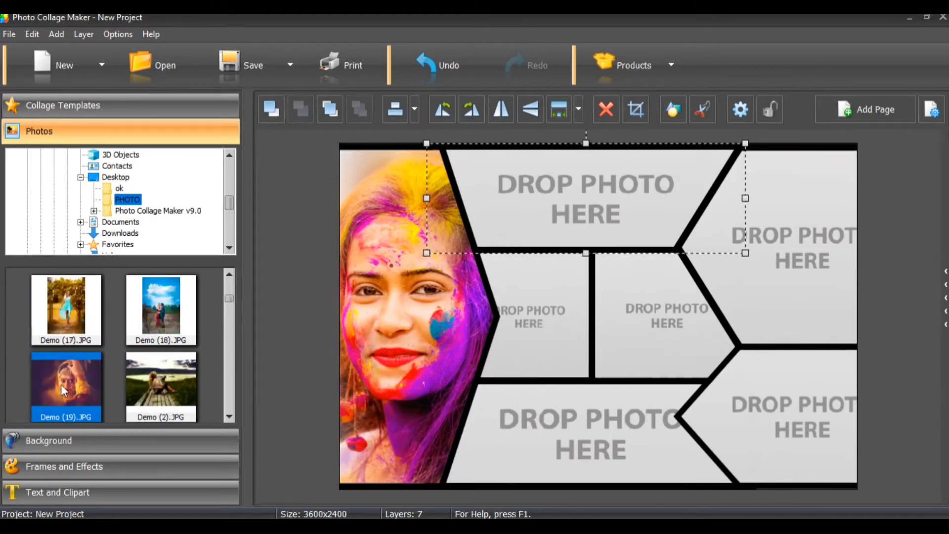
left_click_drag(63, 391, 592, 201)
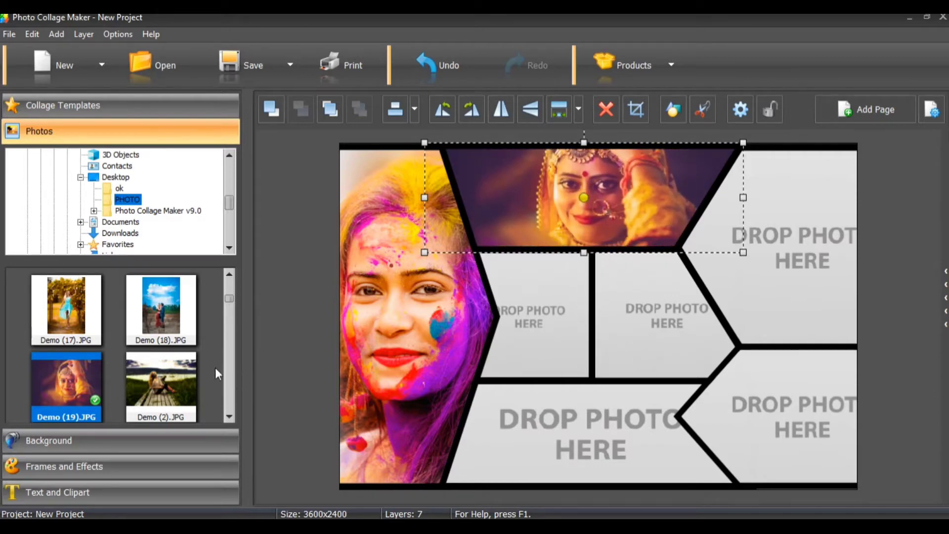
Fill the left of the two small central frames with the photo Demo (2).JPG.
left_click(157, 397)
mouse_move(544, 326)
left_mouse_down()
mouse_move(531, 324)
mouse_move(540, 324)
left_mouse_up()
left_click(536, 310)
Try adding Demo (17).JPG as a loose photo over the right central frame, and undo it.
left_click(662, 313)
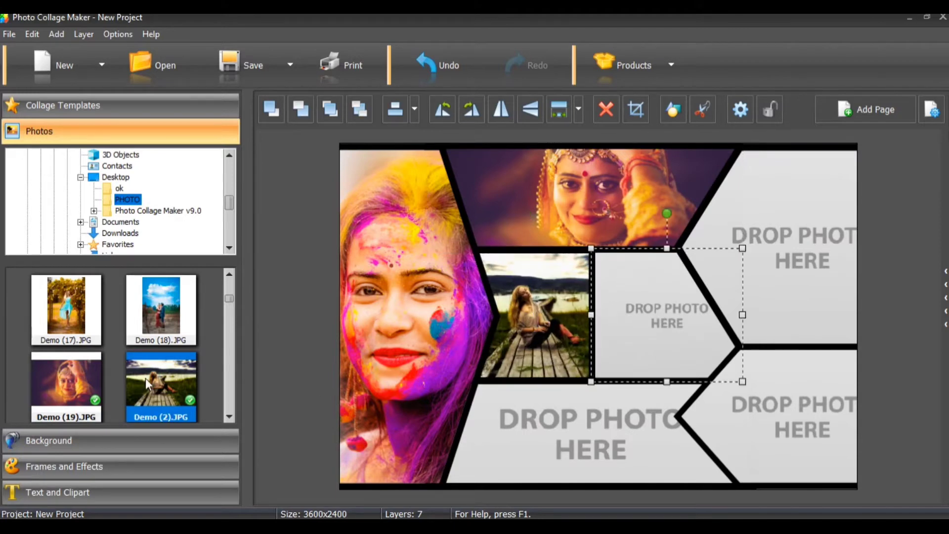
left_click(90, 321)
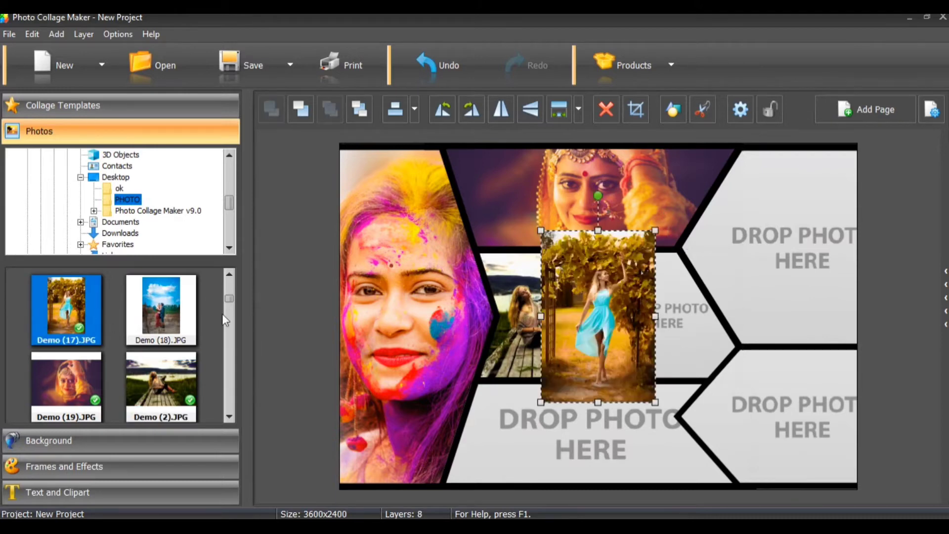
left_click_drag(654, 306, 708, 312)
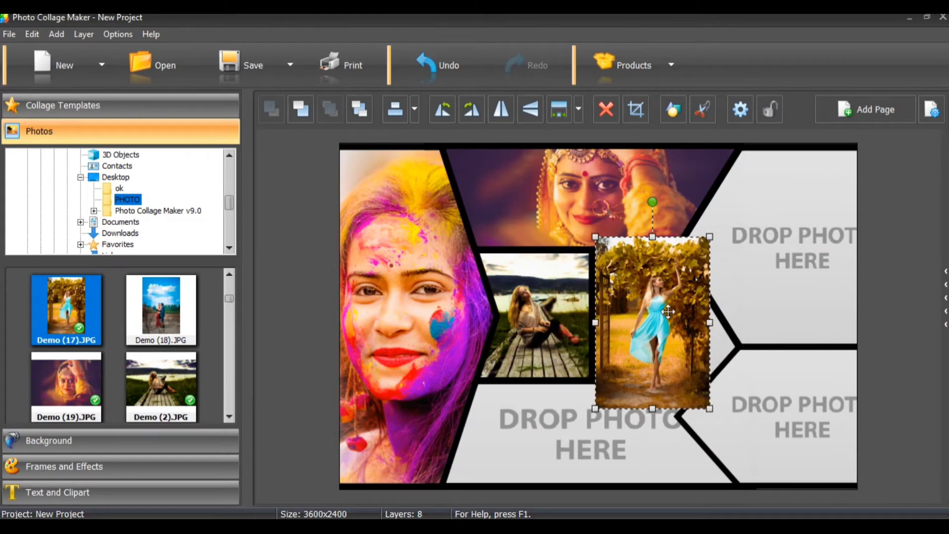
key("ctrl+z")
Place Demo (17).JPG in the right central frame and shift the picture slightly downward within it.
left_click(670, 316)
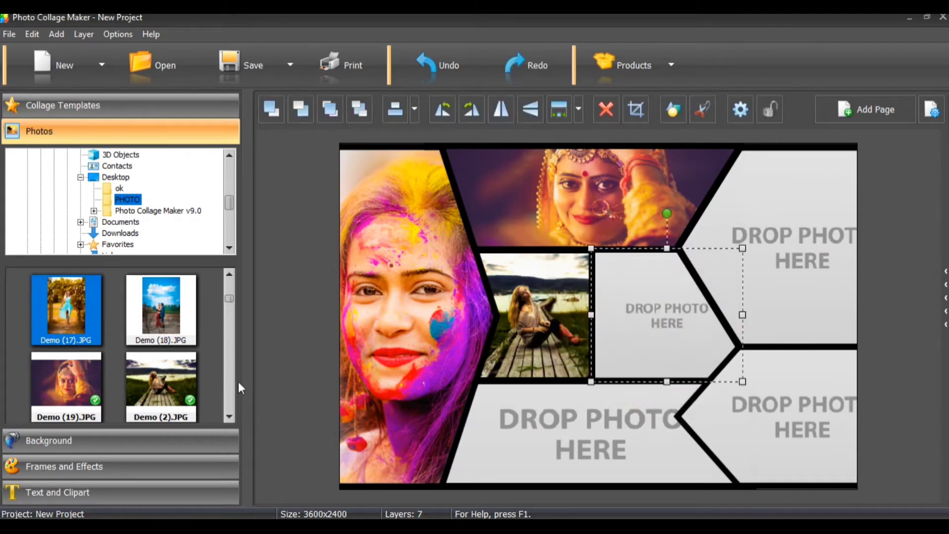
mouse_move(66, 295)
left_mouse_down()
mouse_move(717, 319)
mouse_move(667, 317)
left_mouse_up()
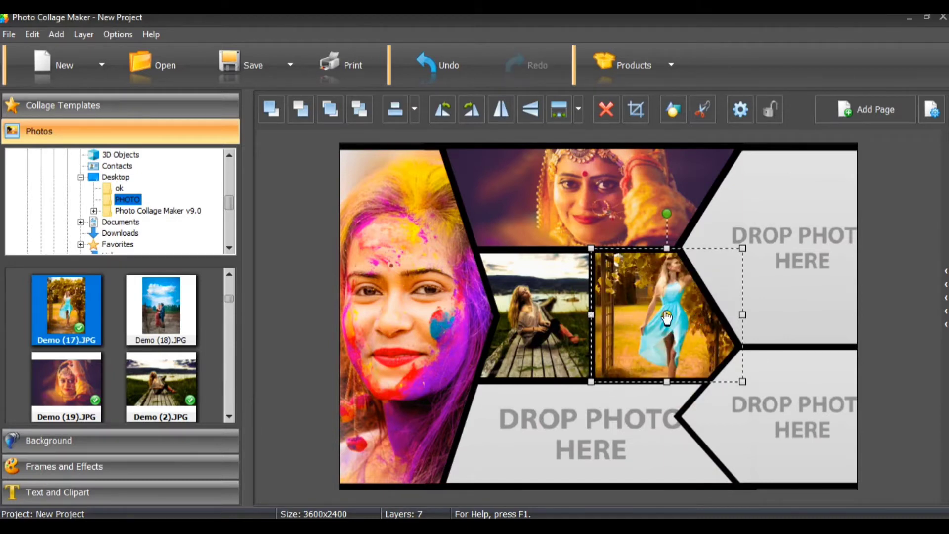
left_click_drag(668, 319, 670, 340)
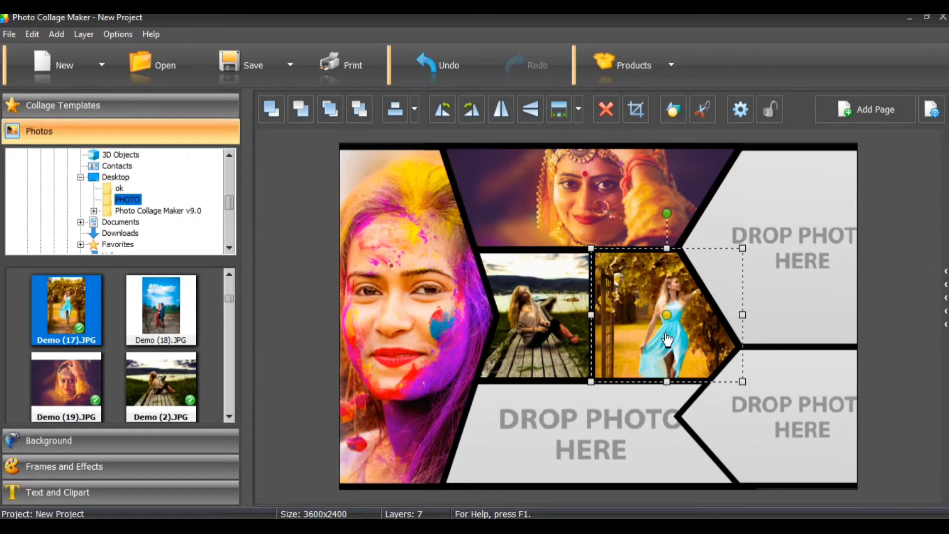
Add Demo (4).JPG as a loose photo, undo that, and place it in the upper-right frame instead.
left_click(780, 267)
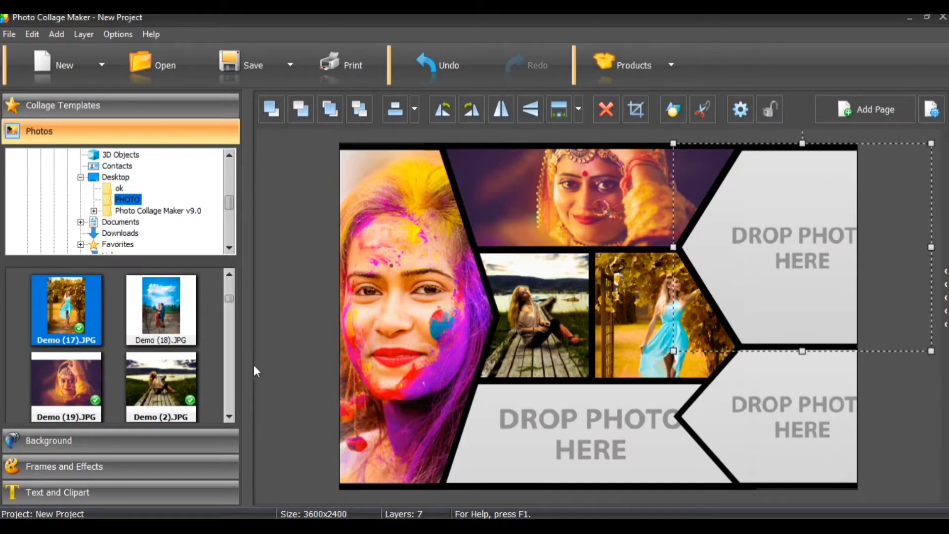
scroll(158, 378, "down", 2)
double_click(157, 328)
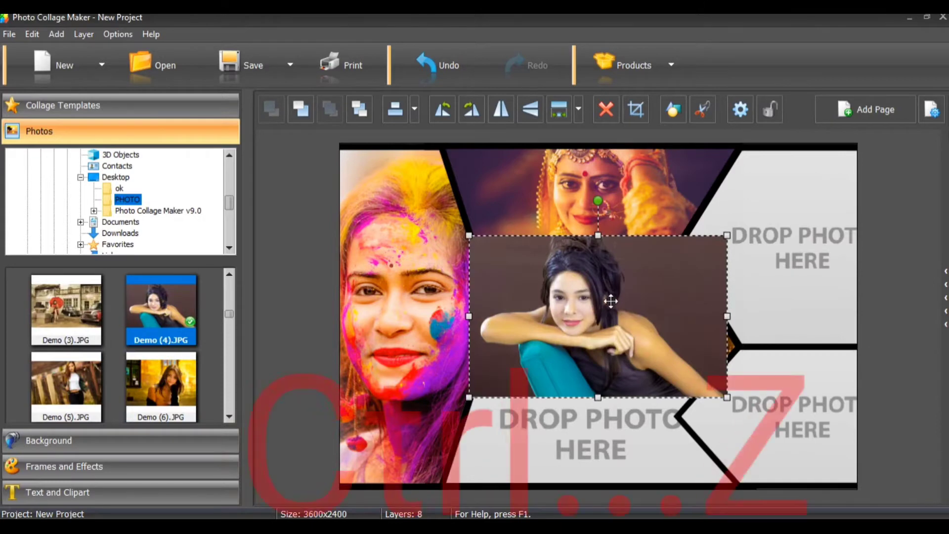
key("ctrl+z")
left_click_drag(782, 231, 784, 232)
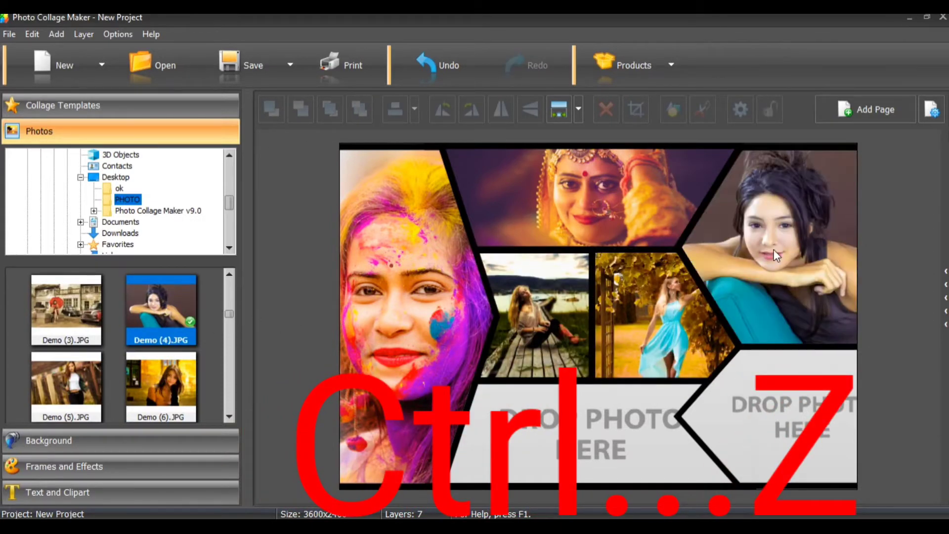
left_click(775, 254)
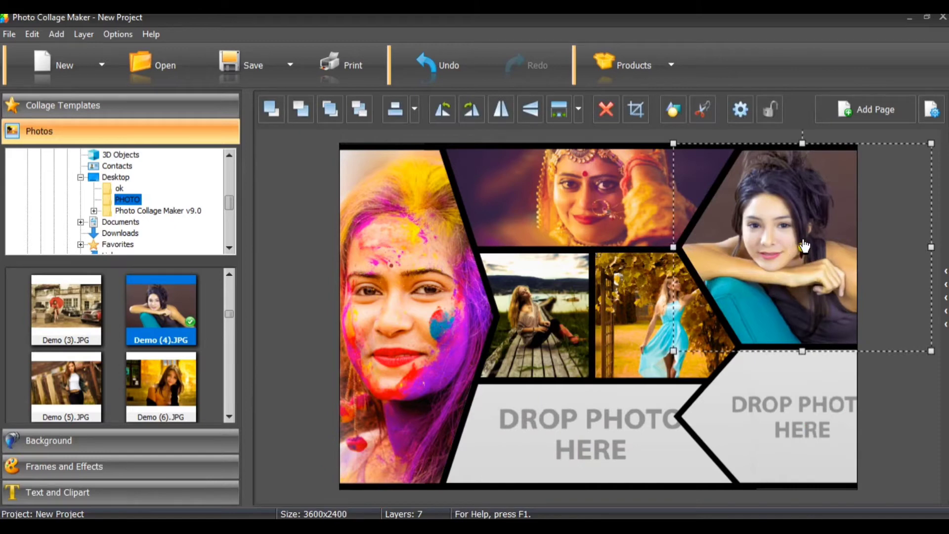
Place Demo (6).JPG in the lower middle frame and shift the picture slightly downward within it.
left_click(174, 372)
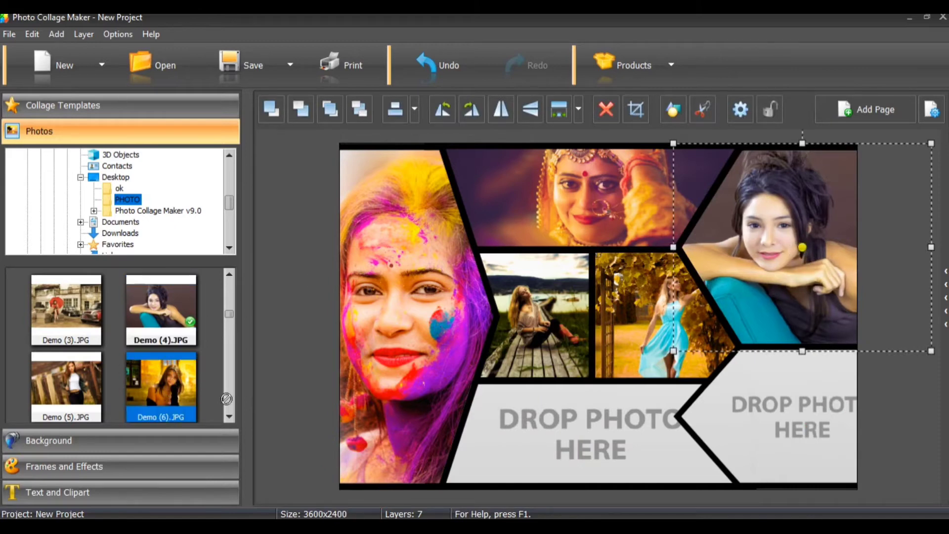
left_click_drag(227, 398, 628, 424)
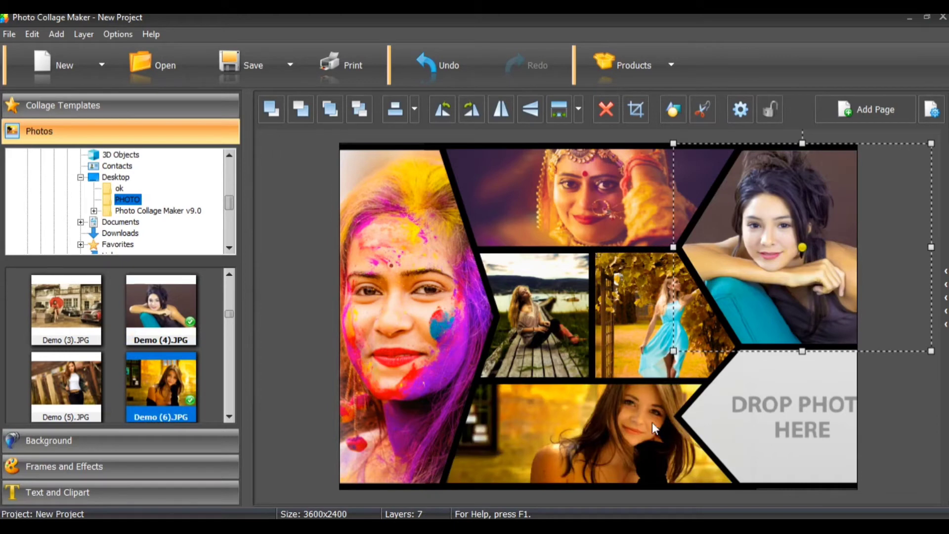
left_click(613, 425)
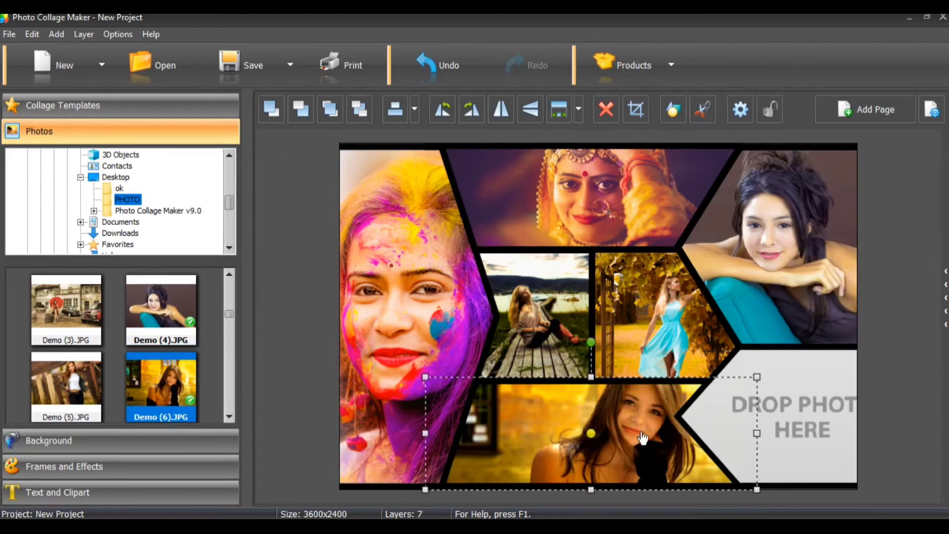
mouse_move(535, 429)
left_mouse_down()
mouse_move(534, 460)
mouse_move(538, 445)
left_mouse_up()
Place Demo (7).JPG in the lower-right frame, and replace it with Demo (8).JPG.
left_click(832, 431)
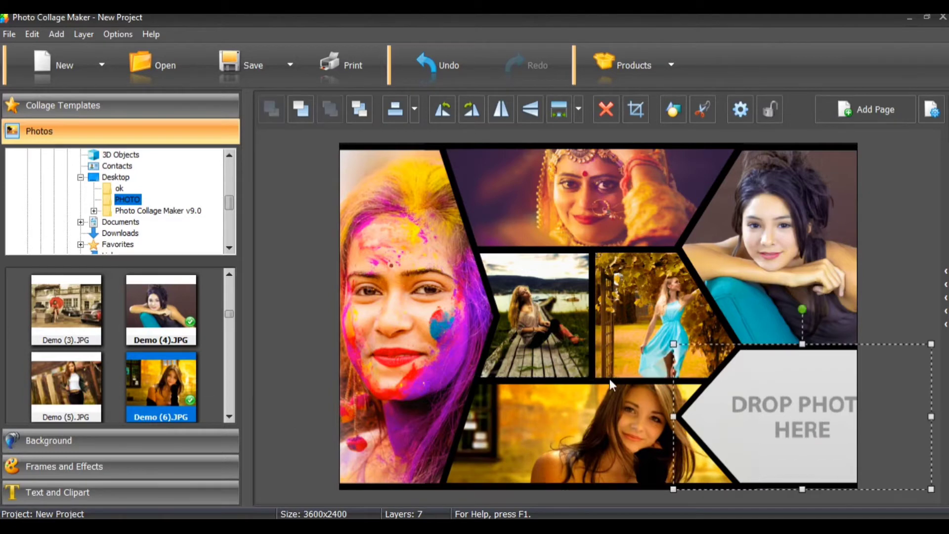
scroll(20, 378, "down", 1)
left_click_drag(52, 379, 812, 436)
left_click(141, 388)
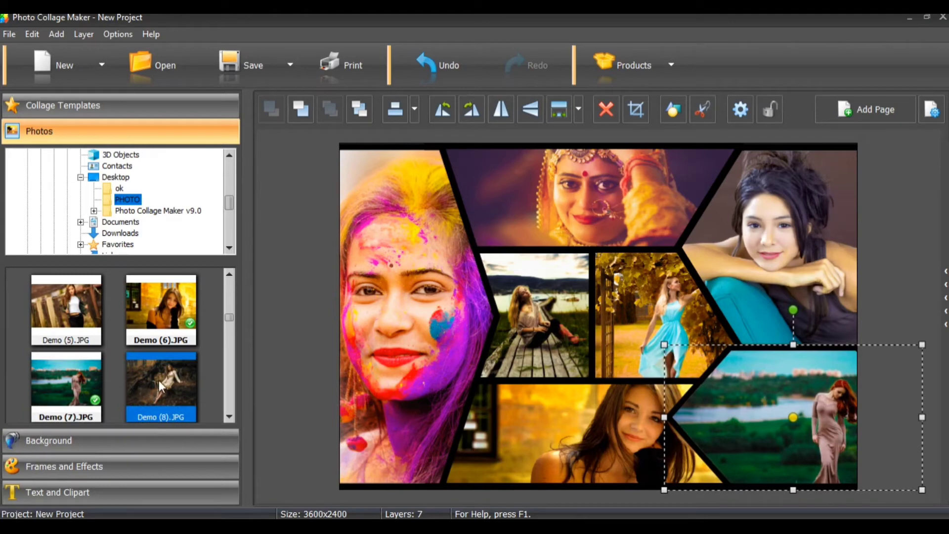
left_click(785, 425)
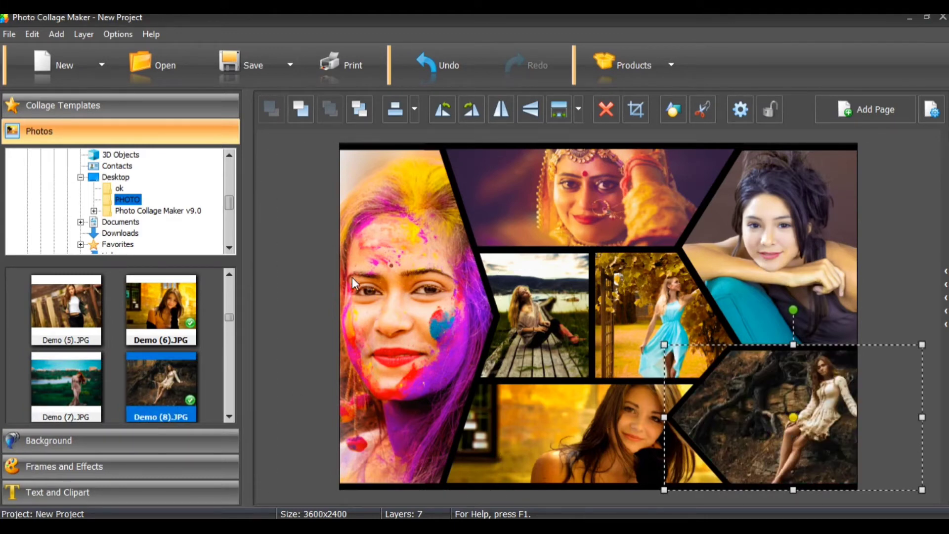
Send the upper-right photo behind the blue-dress photo's frame, and bring it forward again.
left_click(898, 315)
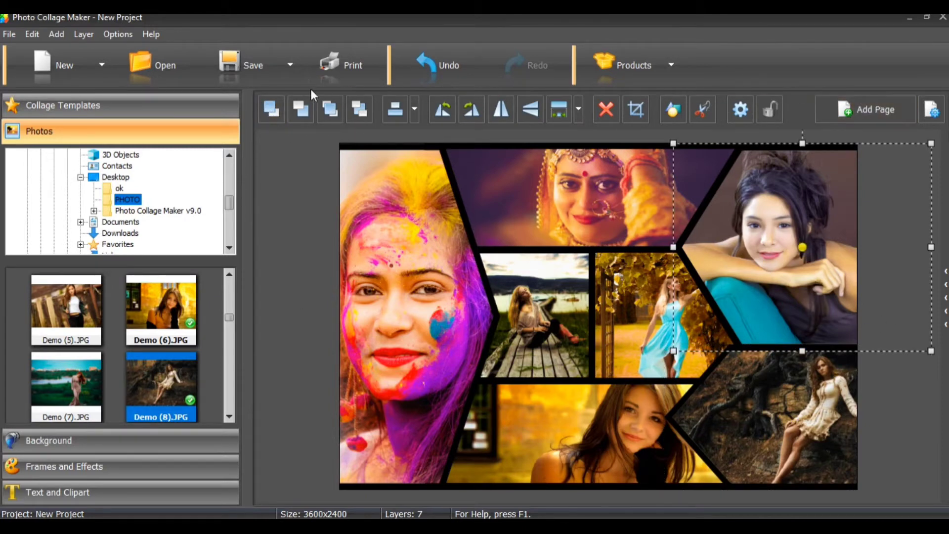
left_click_drag(249, 89, 272, 128)
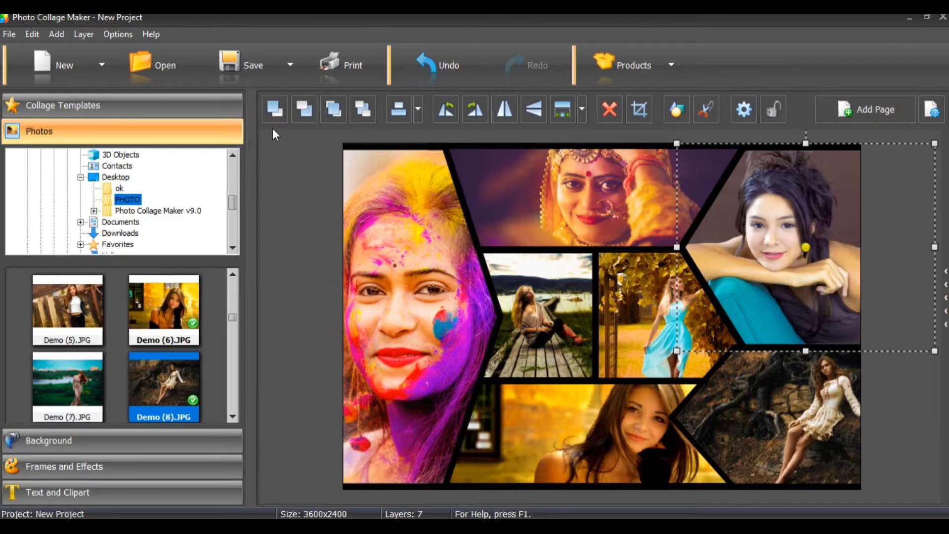
left_click(312, 117)
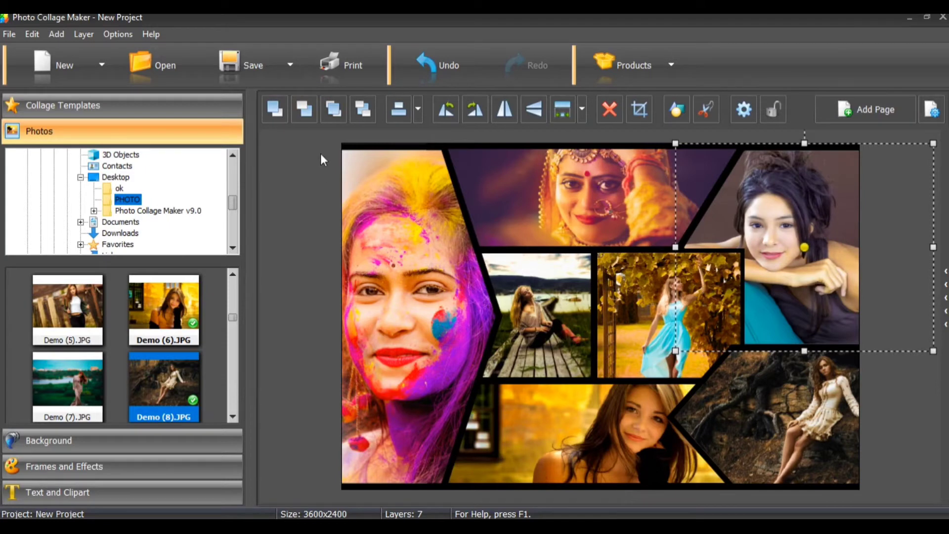
left_click(334, 109)
Send the left paint-covered face photo to the back of the layer stack, and bring it to the front.
left_click(437, 285)
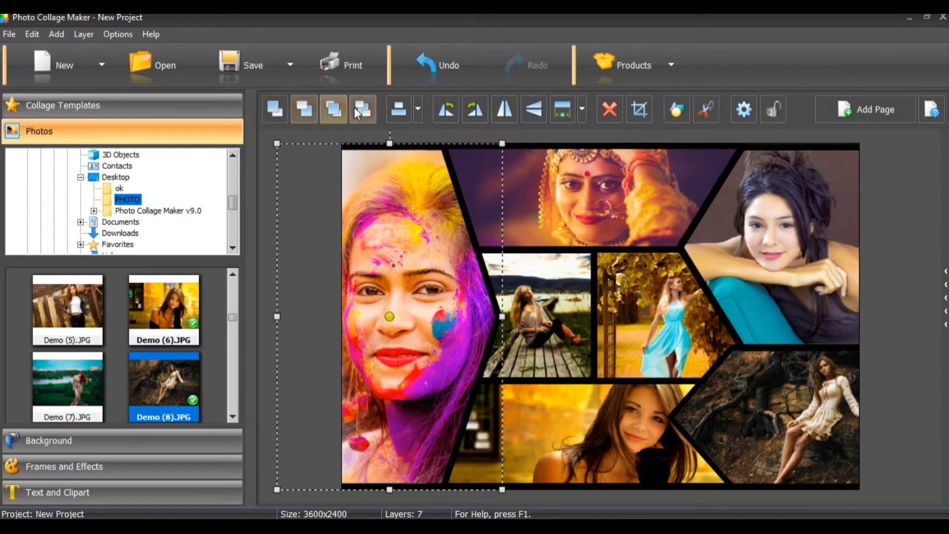
left_click(305, 110)
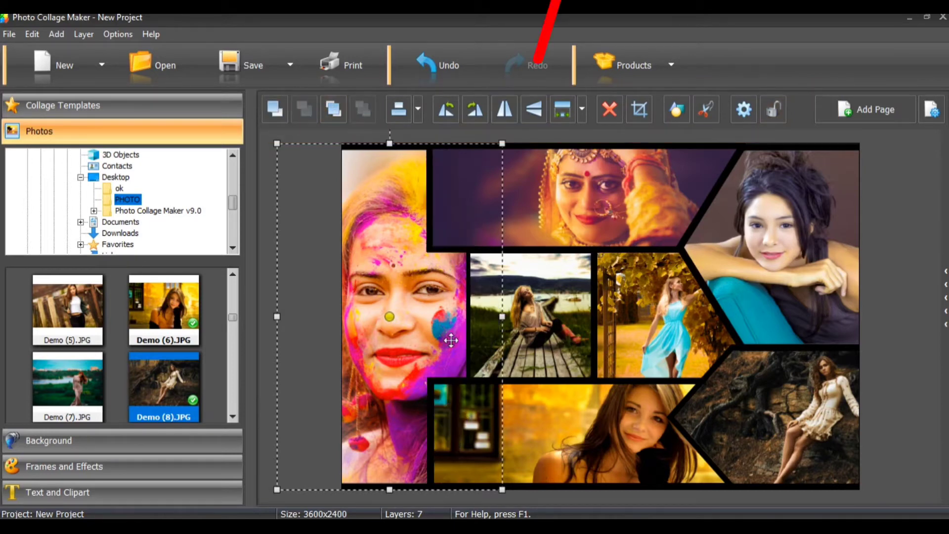
left_click(334, 109)
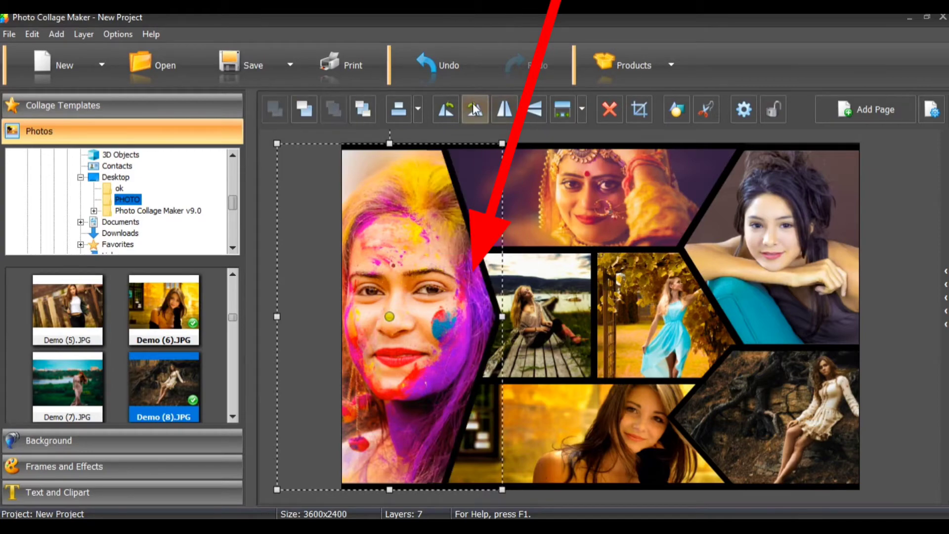
Rotate the left photo a quarter turn and back, and flip it twice horizontally and twice vertically.
left_click(449, 113)
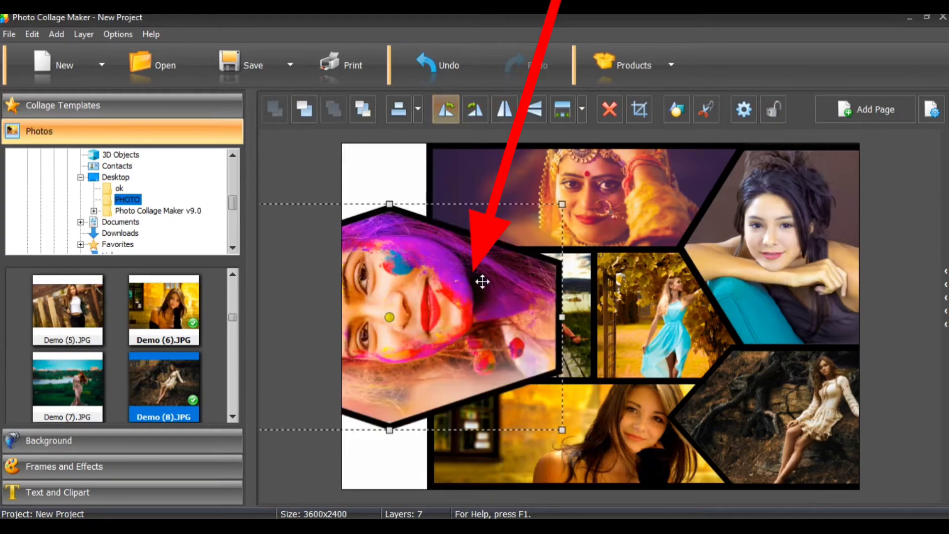
left_click(475, 110)
left_click(504, 109)
left_click(504, 109)
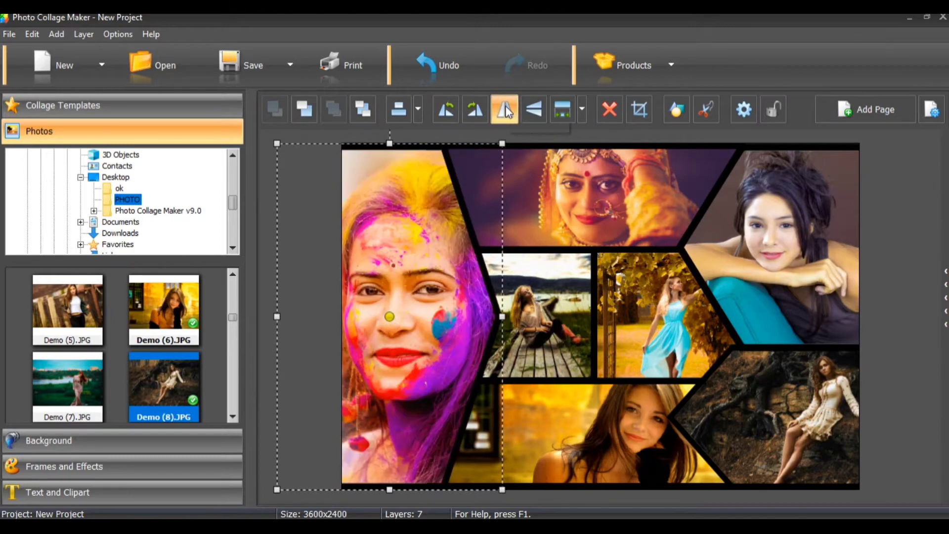
left_click(534, 113)
left_click(534, 113)
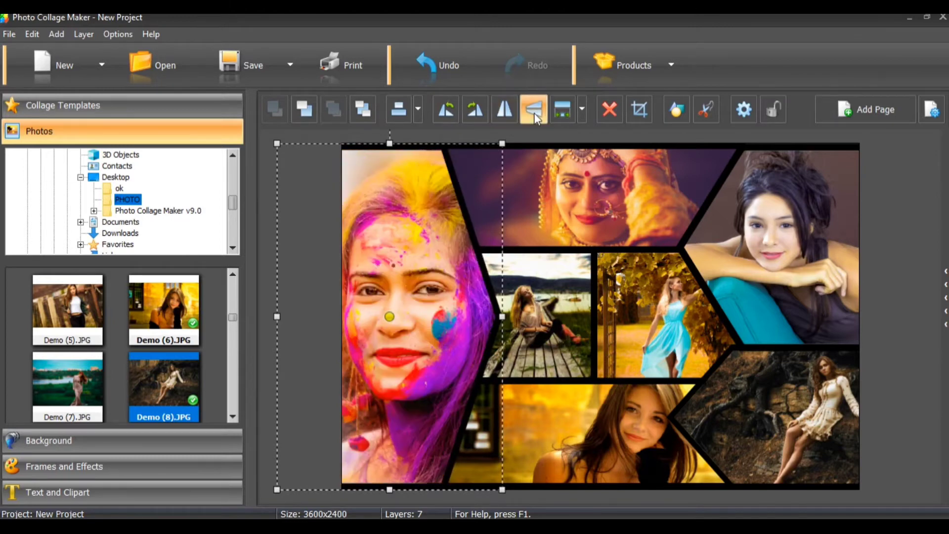
left_click(565, 112)
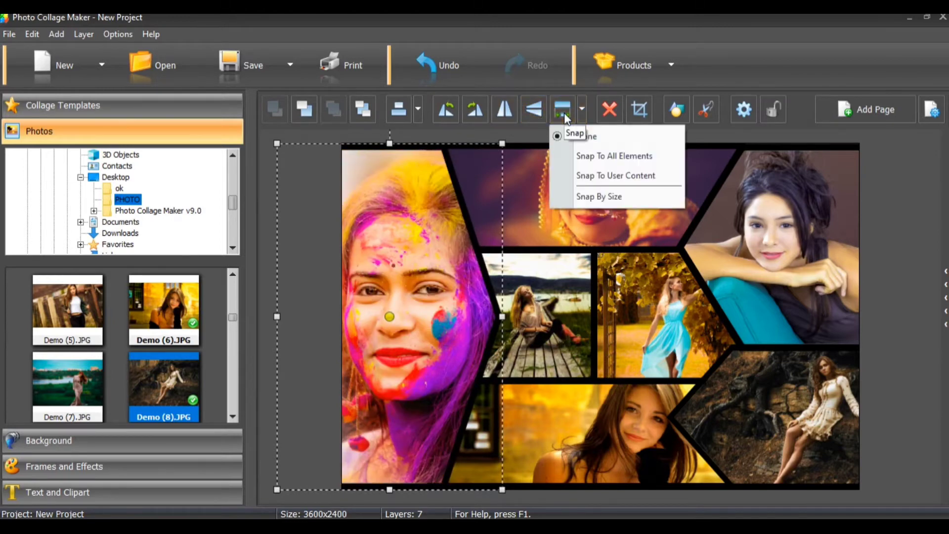
left_click(515, 138)
left_click(441, 243)
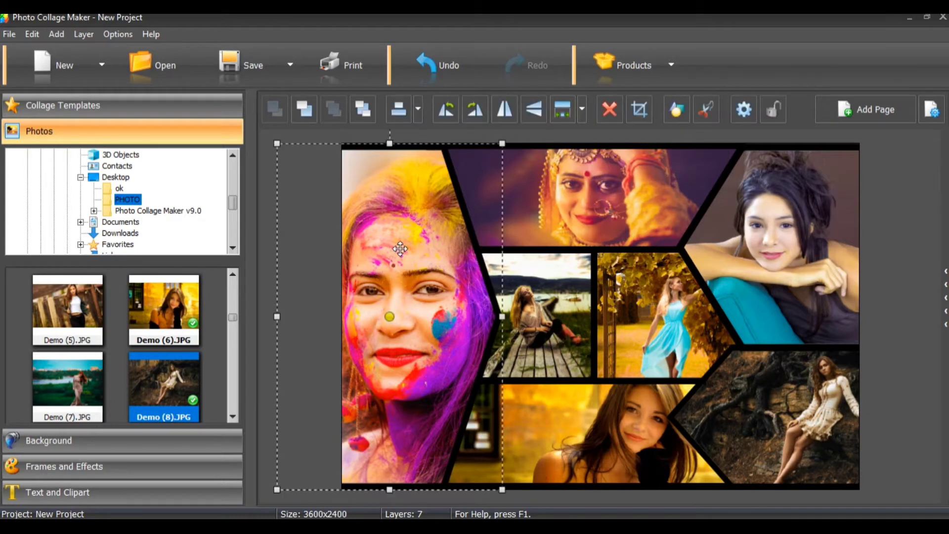
Delete the left photo layer, undo the deletion, and flip the photo vertically so it stands upright.
left_click(610, 110)
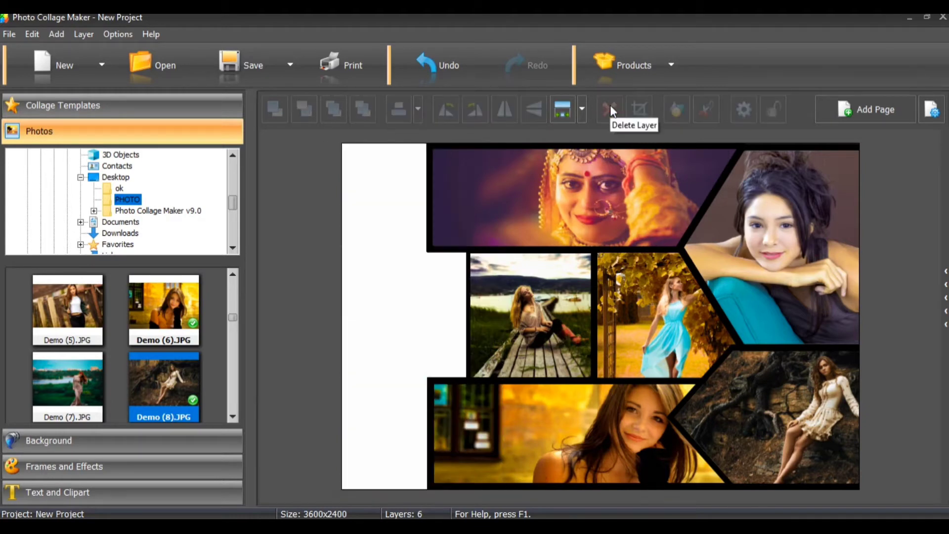
key("ctrl+z")
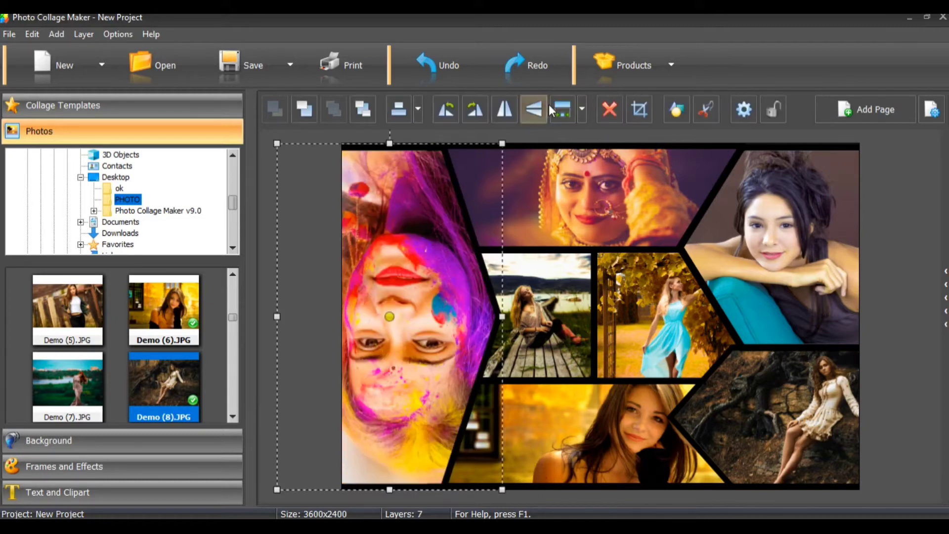
left_click(534, 109)
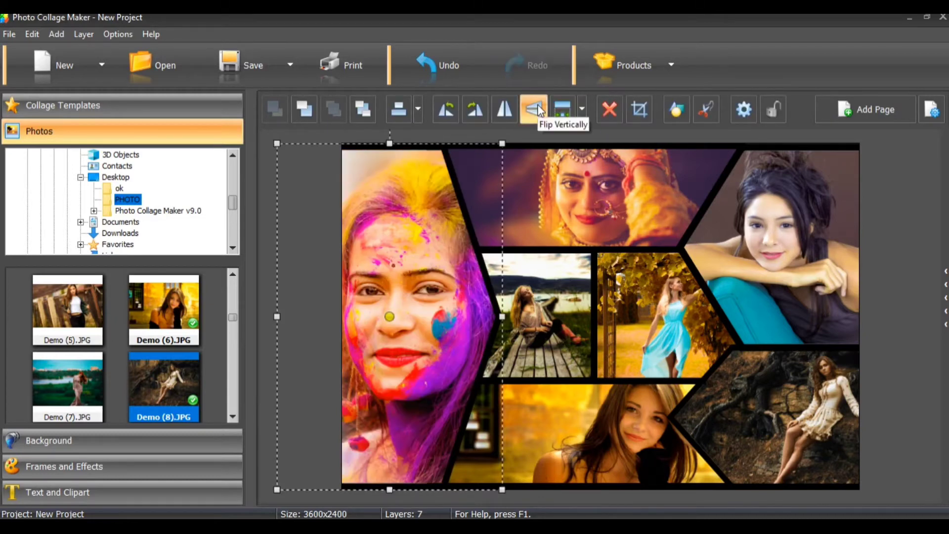
Crop the left photo tightly around the woman's face, and undo the crop.
left_click(638, 113)
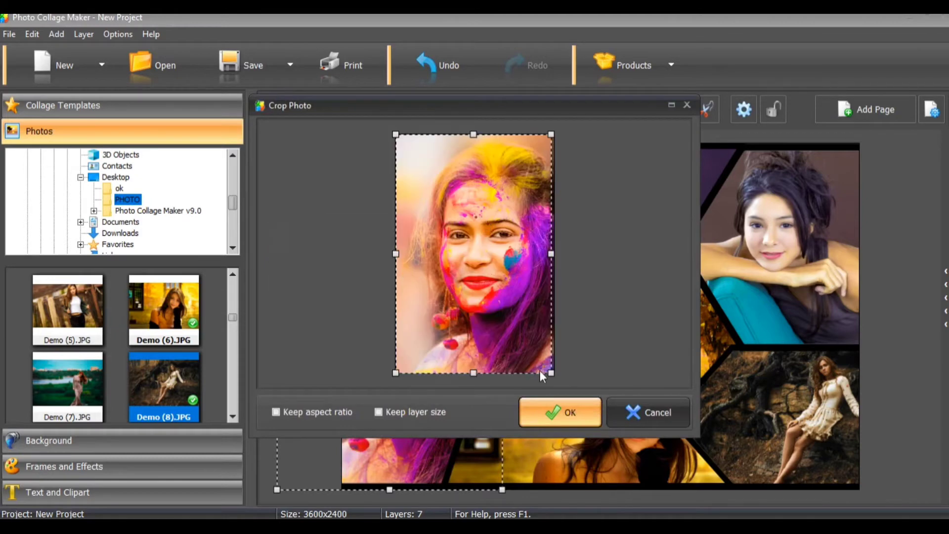
left_click_drag(551, 372, 461, 265)
left_click_drag(436, 226, 487, 265)
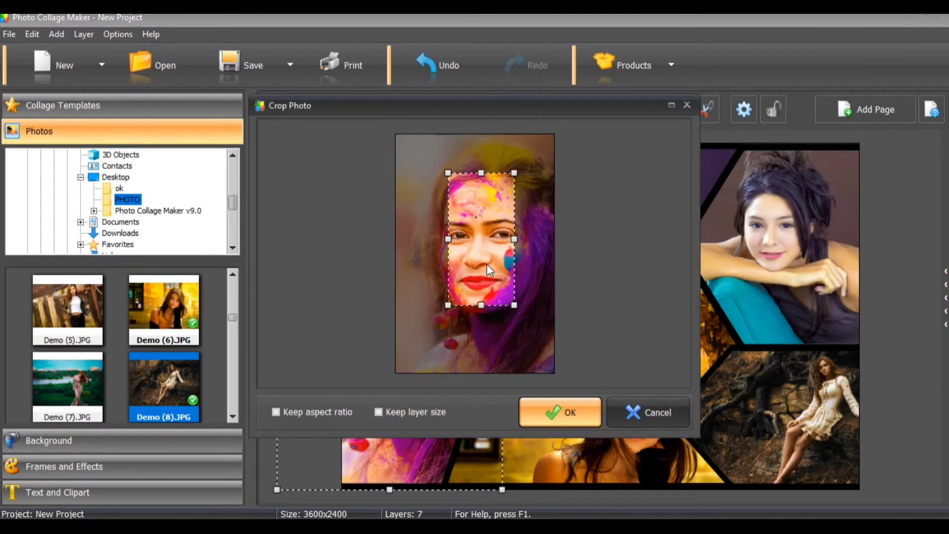
left_click(547, 410)
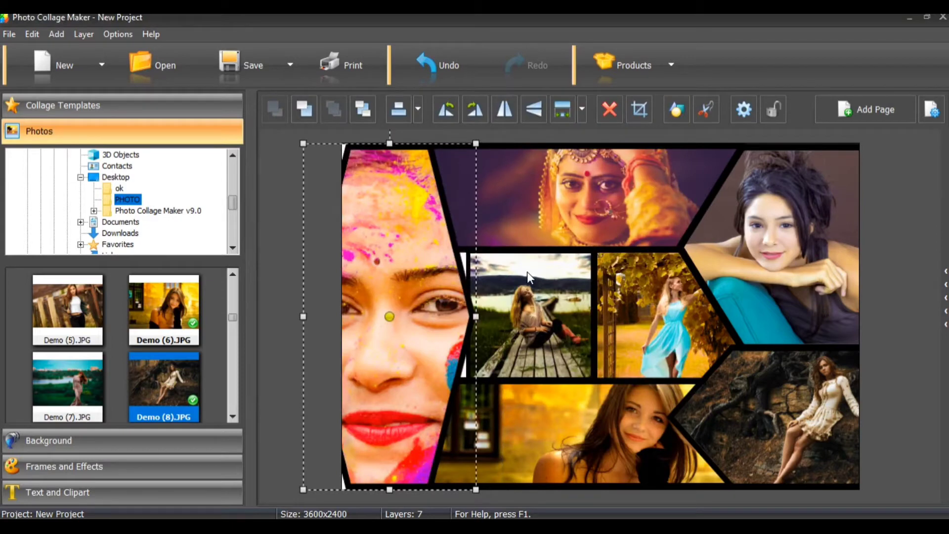
key("ctrl+z")
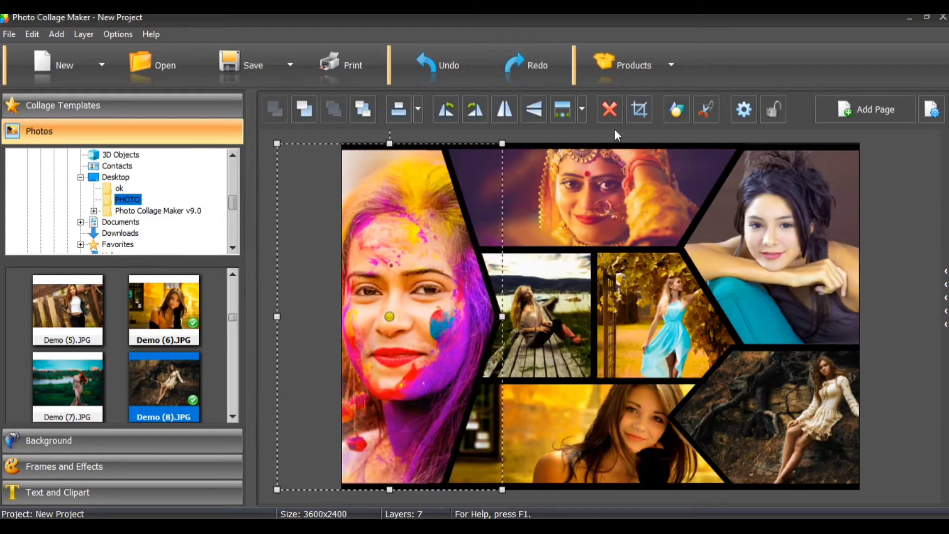
Try the circle, star, cut-corner, rounded and plain rectangle layer shapes on the left photo, and apply the hexagon.
left_click(676, 109)
left_click(465, 257)
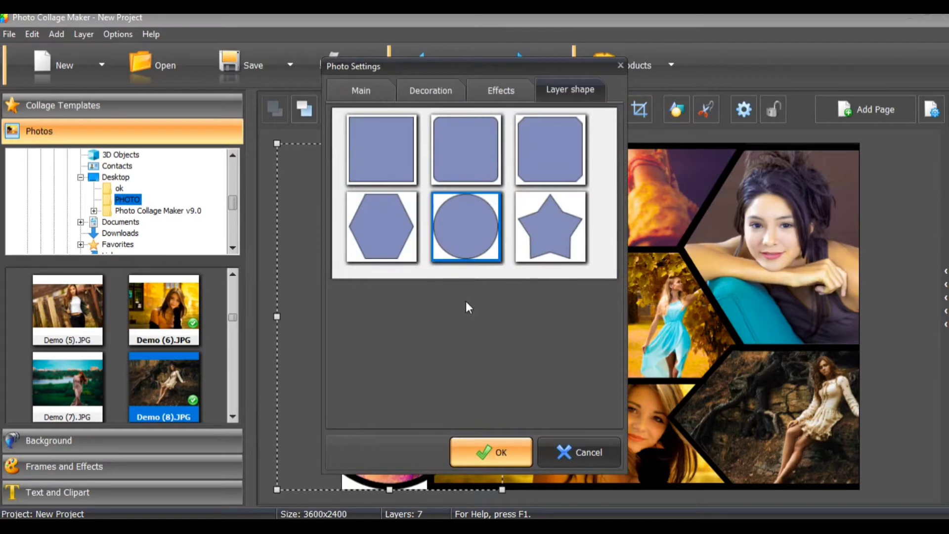
left_click_drag(465, 66, 820, 85)
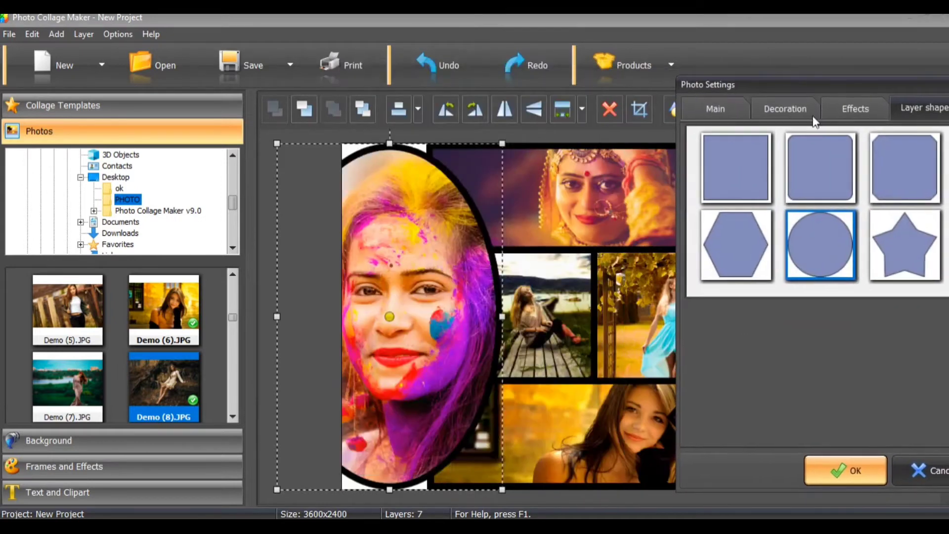
left_click(900, 245)
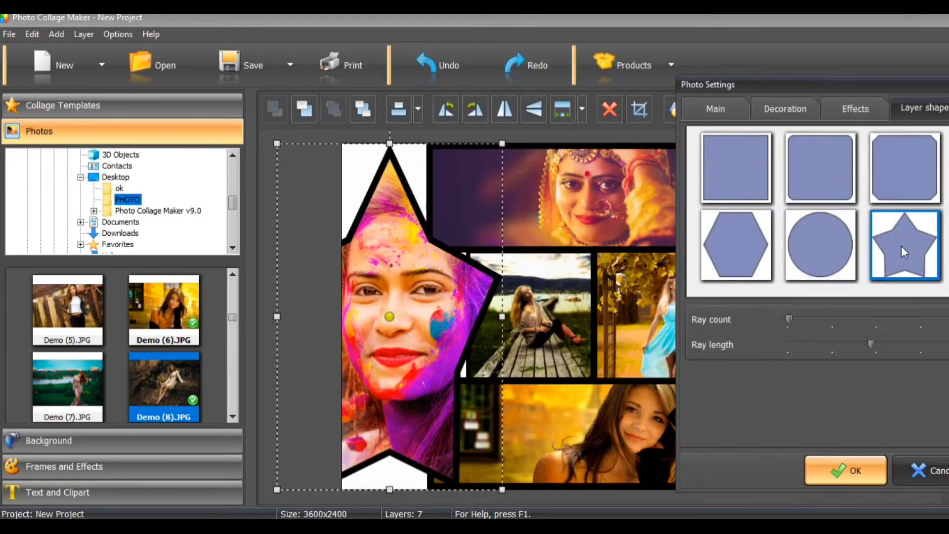
left_click(913, 153)
left_click(823, 161)
left_click(751, 176)
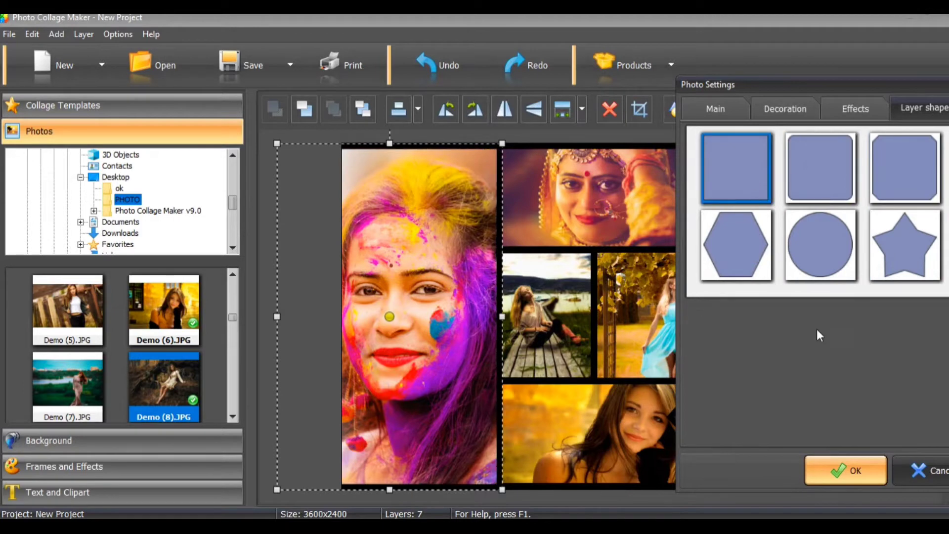
left_click(735, 245)
left_click(822, 462)
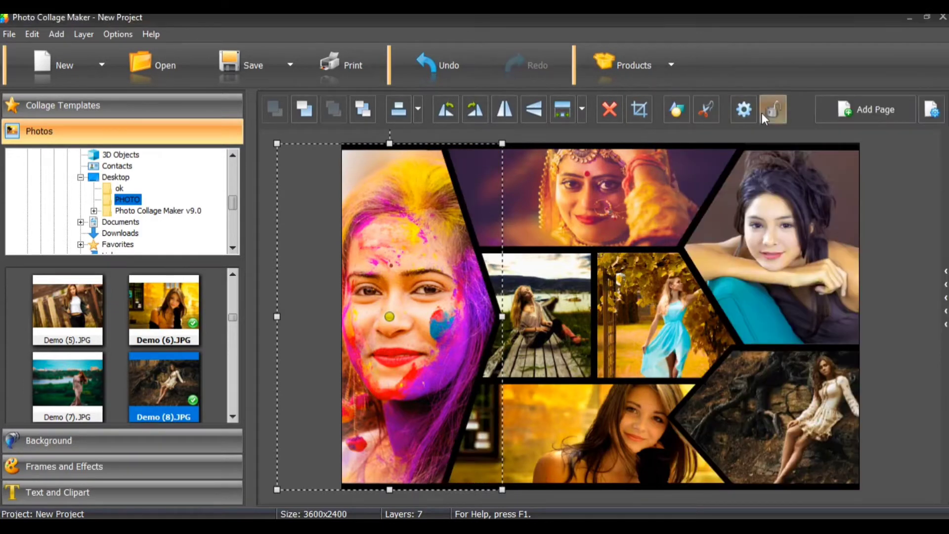
Cut out the woman's face in the left photo with a freeform selection, and undo the cutout.
left_click(702, 106)
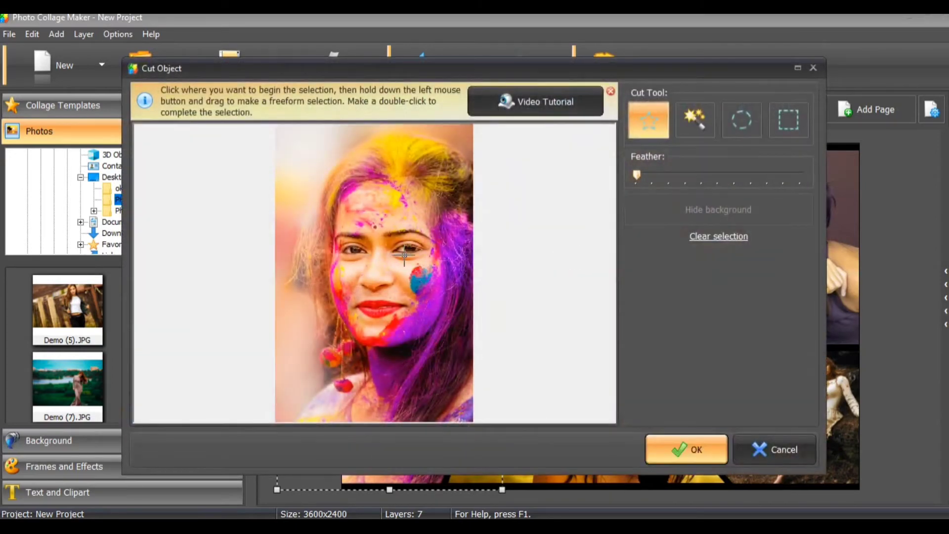
mouse_move(320, 160)
left_mouse_down()
mouse_move(293, 231)
mouse_move(305, 294)
mouse_move(354, 371)
mouse_move(349, 161)
left_mouse_up()
left_click_drag(285, 189, 297, 186)
double_click(297, 186)
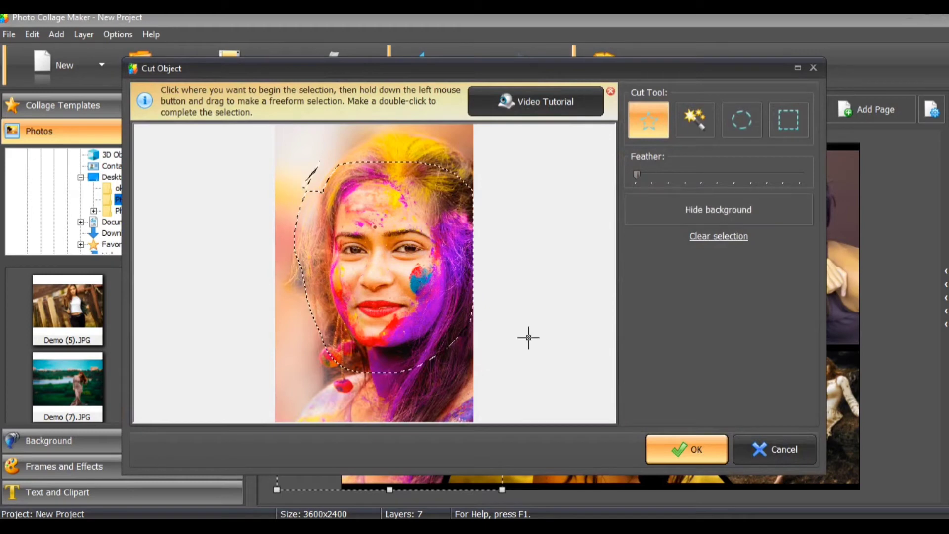
left_click(688, 450)
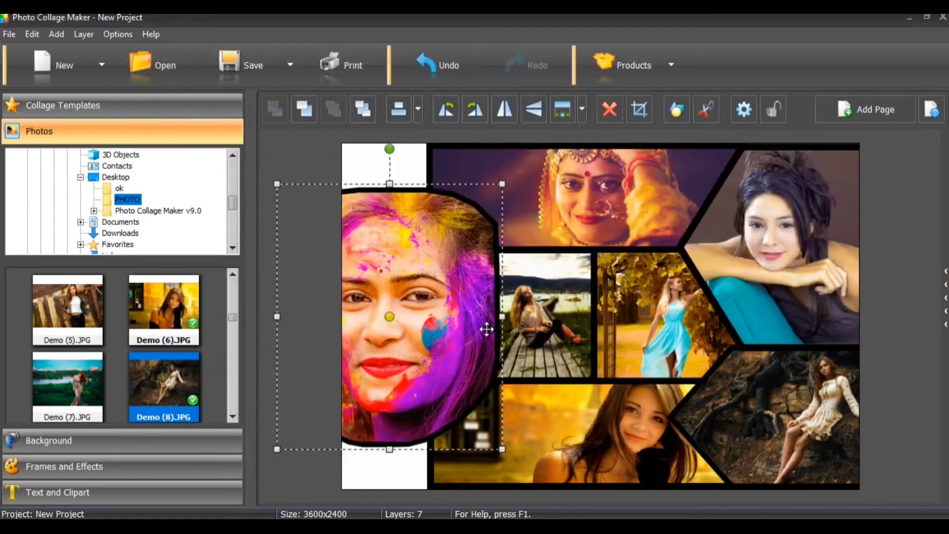
key("ctrl+z")
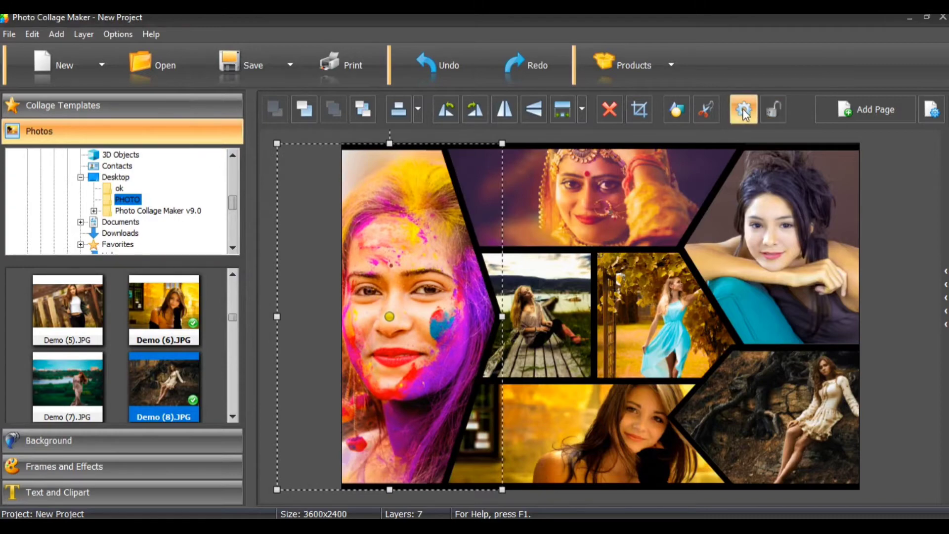
Try stronger brightness, contrast and saturation on the left photo, returning each setting to its minimum position.
left_click(744, 109)
left_click_drag(465, 65, 820, 103)
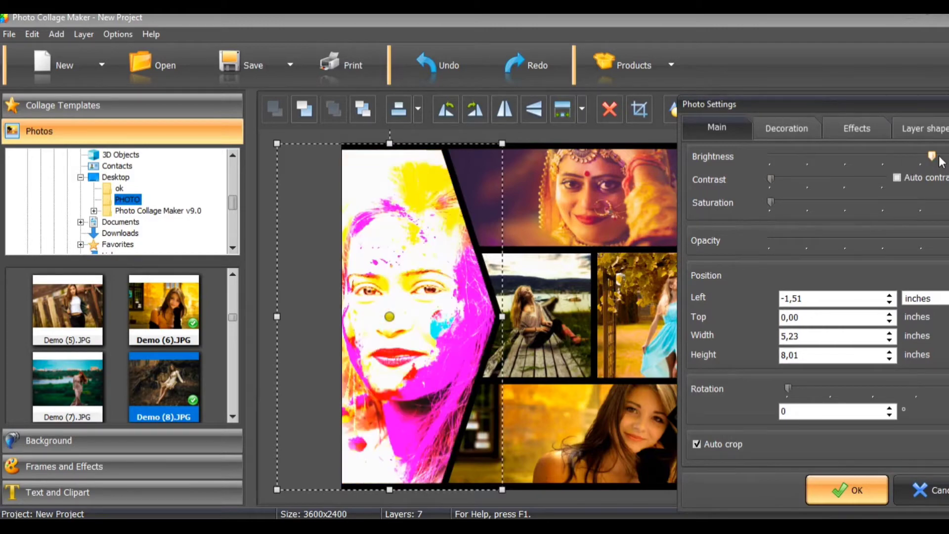
left_click_drag(932, 157, 820, 157)
left_click_drag(779, 184, 793, 180)
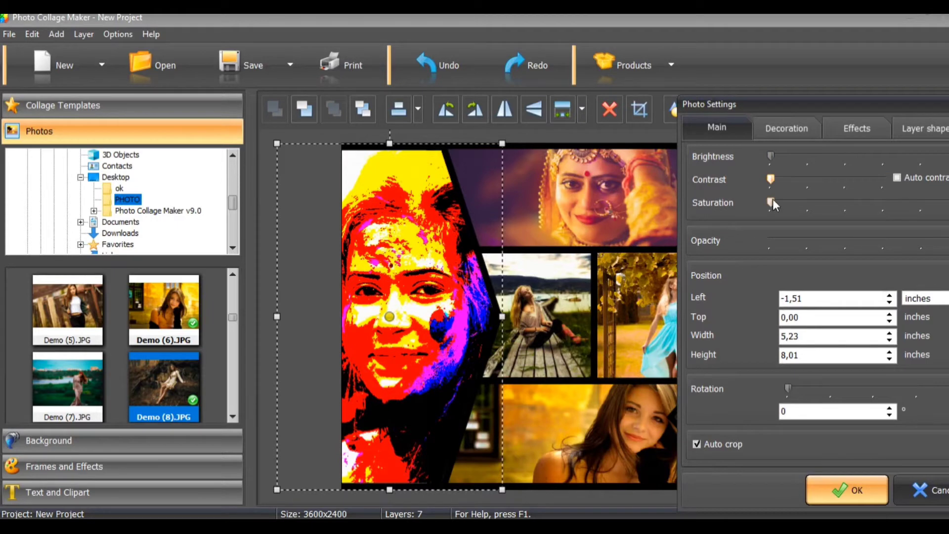
left_click_drag(772, 202, 810, 203)
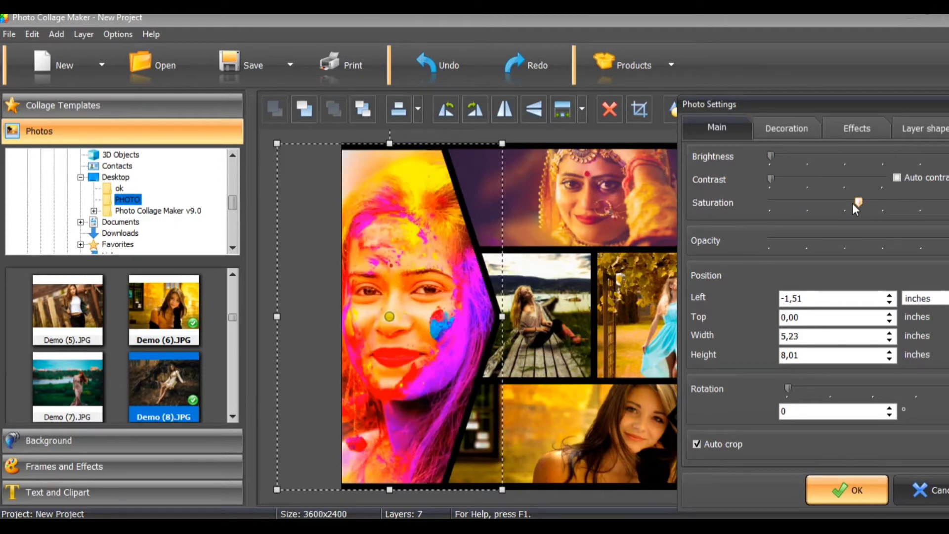
left_click_drag(914, 202, 674, 202)
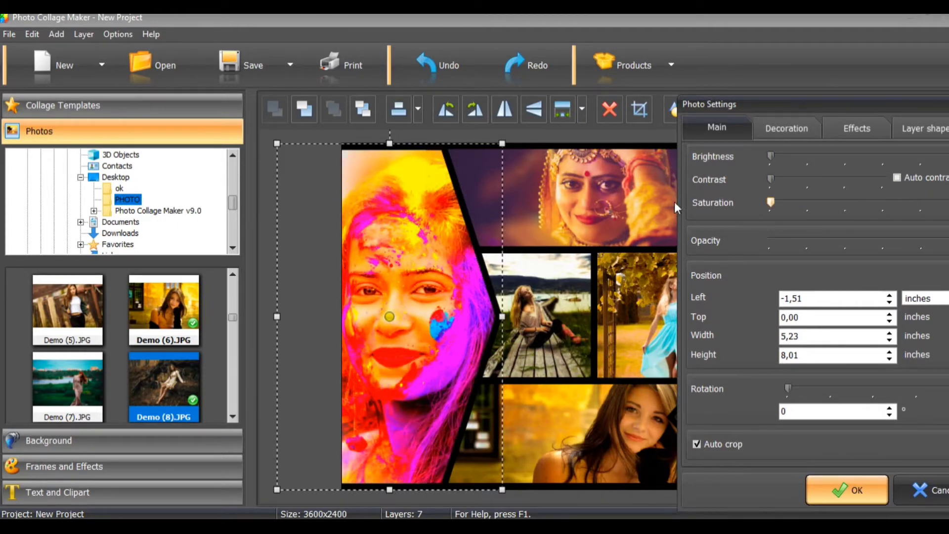
Look through the left photo's decoration, effects and layer shape settings, and accept the photo settings.
left_click_drag(817, 110, 717, 81)
left_click(710, 106)
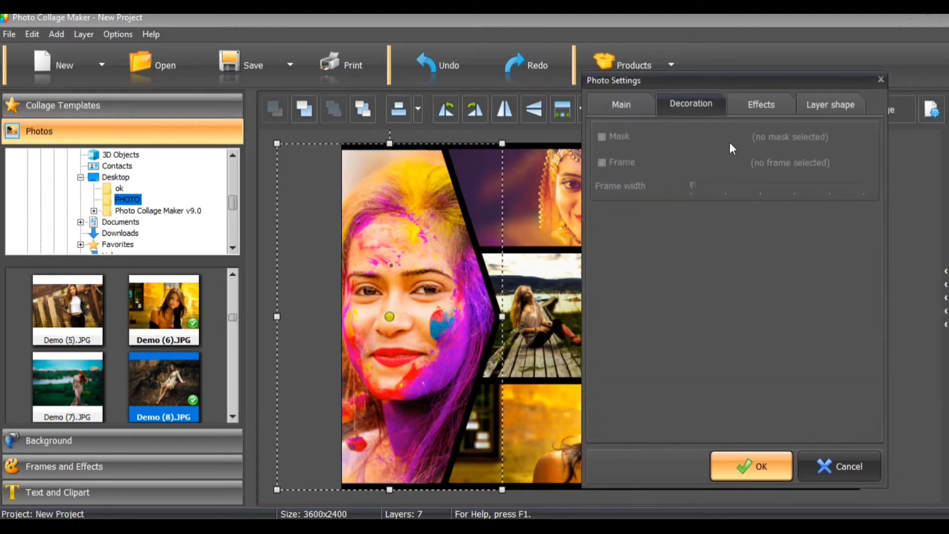
left_click(749, 105)
left_click(806, 106)
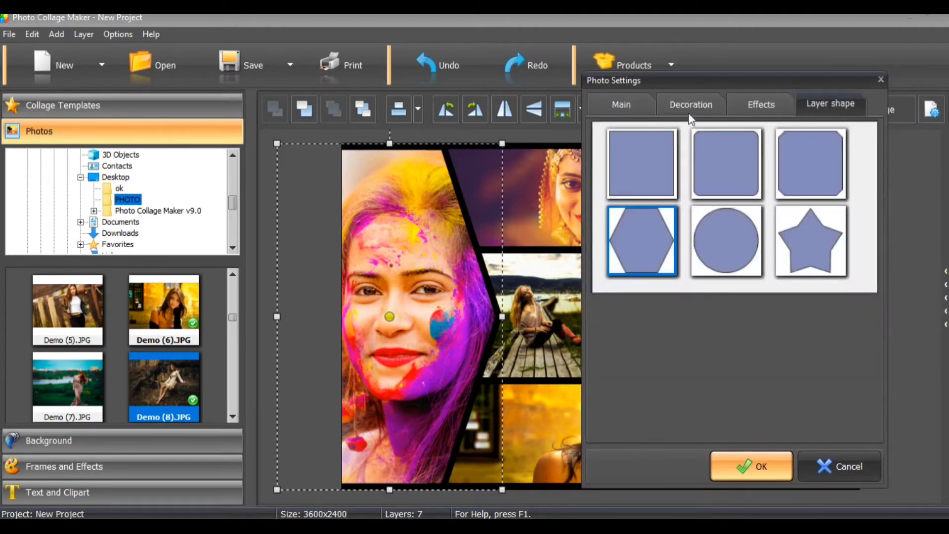
left_click(621, 104)
left_click(744, 465)
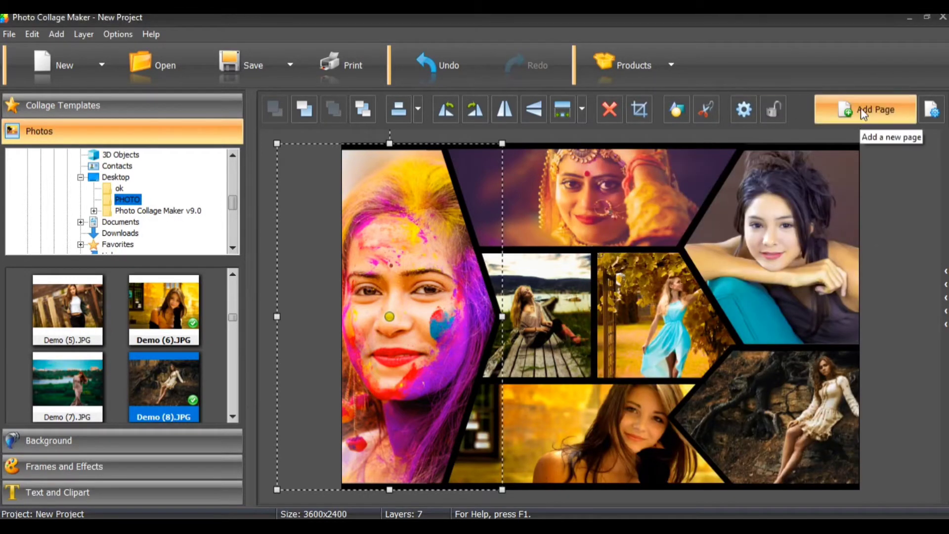
Export the collage to the Desktop as a JPEG named 1, with 100% quality and maximum smoothing.
left_click(231, 61)
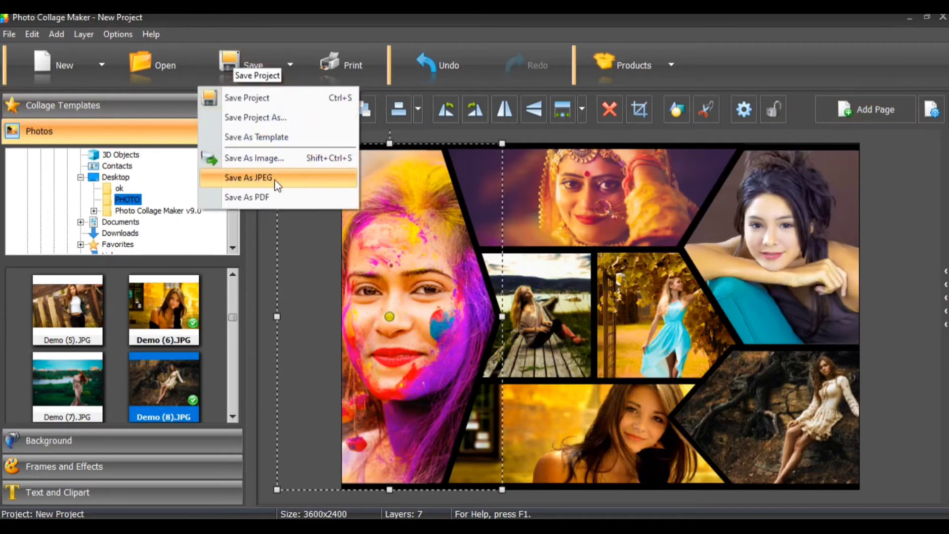
left_click(289, 180)
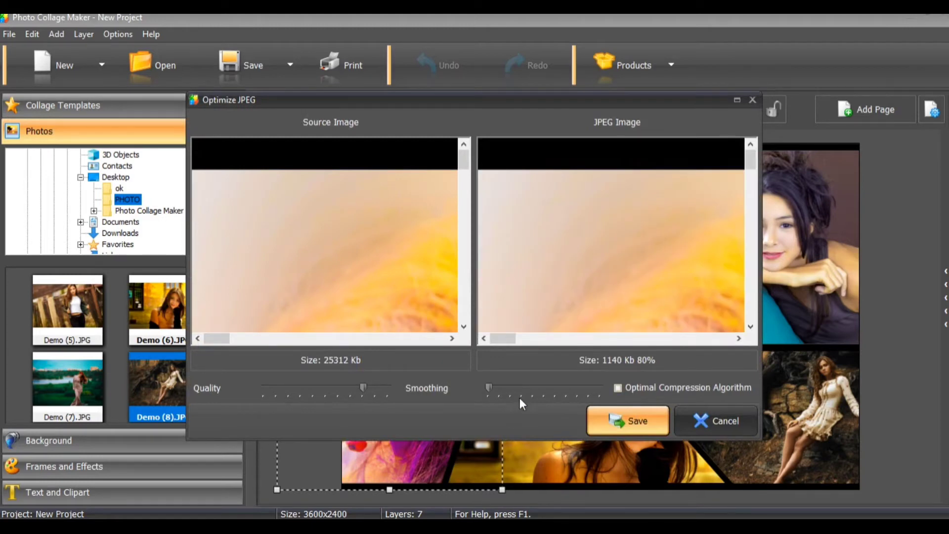
left_click_drag(490, 387, 594, 388)
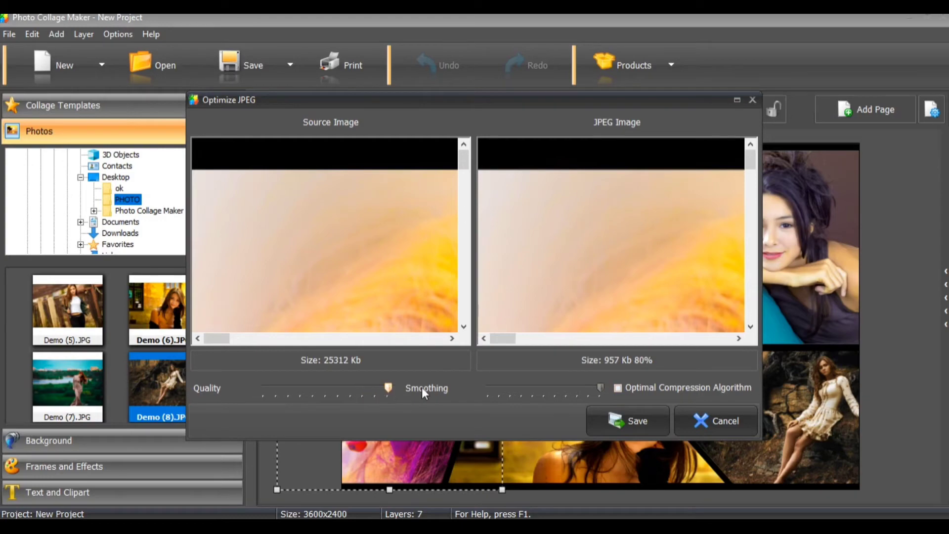
scroll(405, 253, "down", 5)
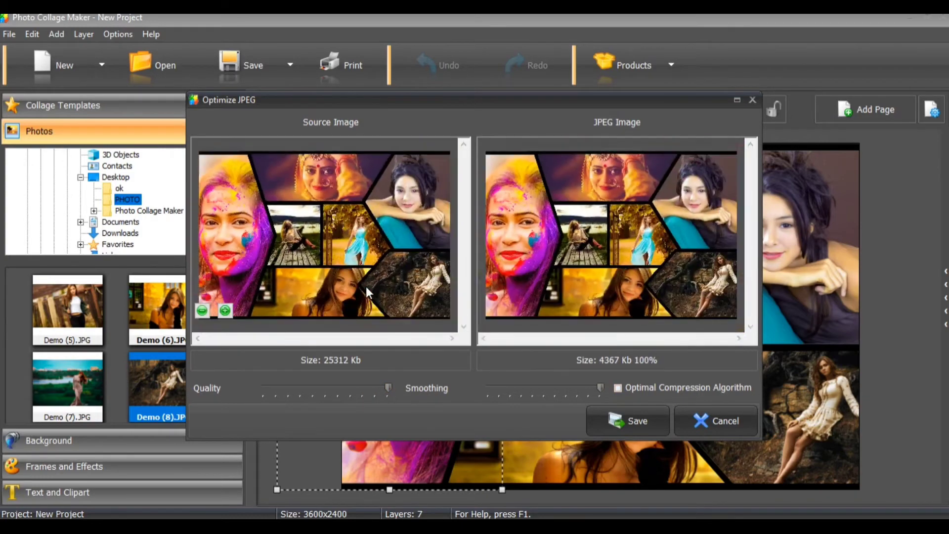
left_click(649, 424)
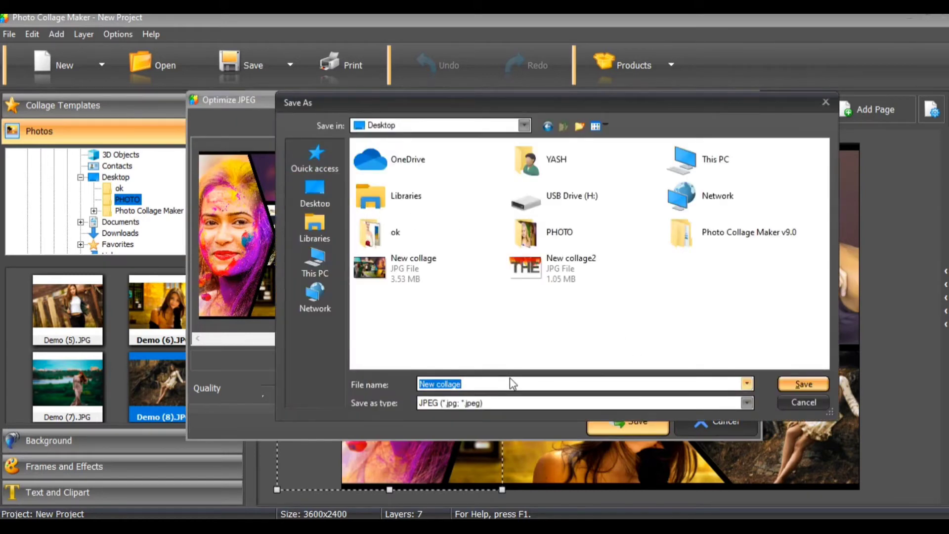
type("1")
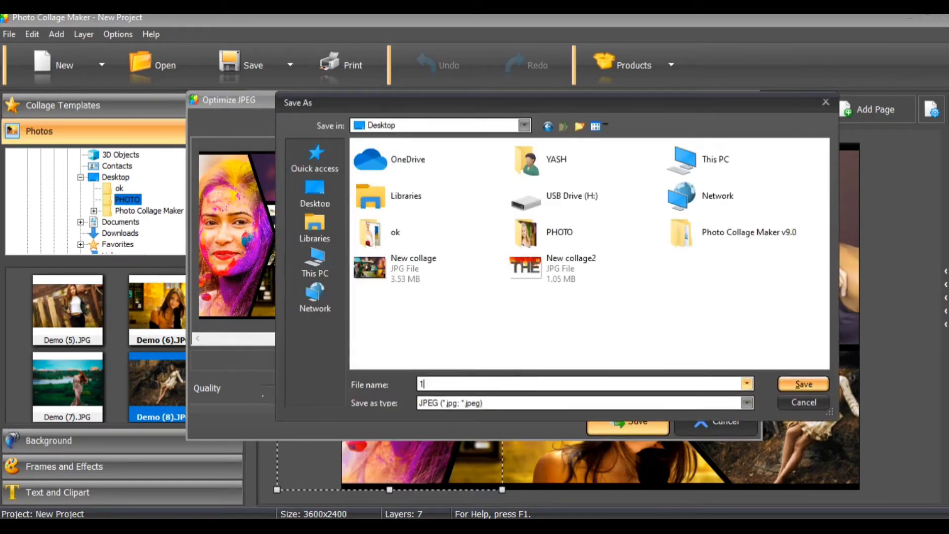
left_click(824, 384)
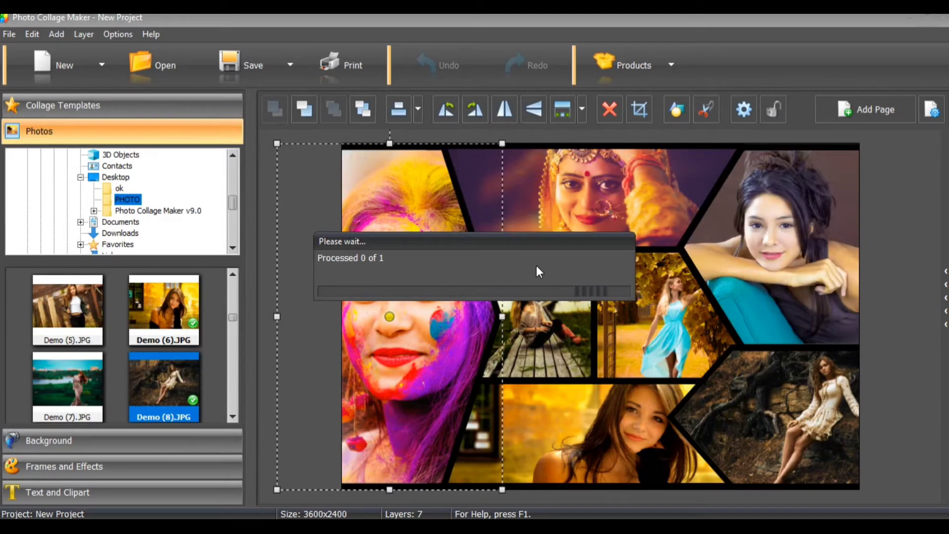
Apply the blue collage template with a round centre photo surrounded by four rectangular photos.
left_click(100, 117)
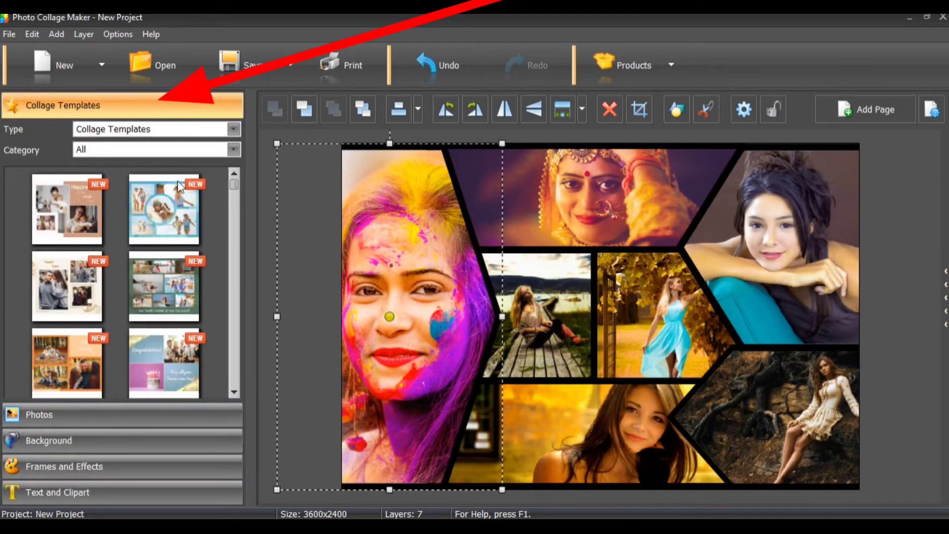
double_click(175, 207)
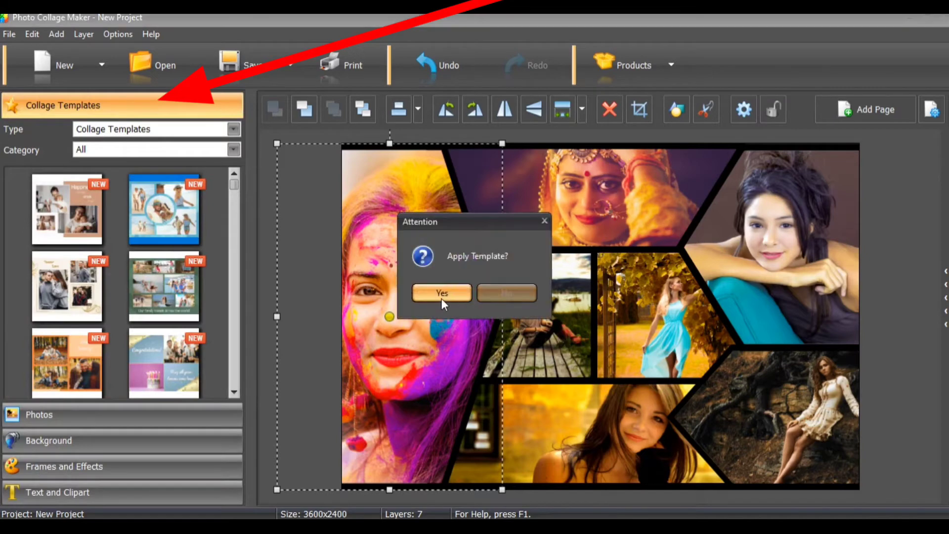
left_click(441, 294)
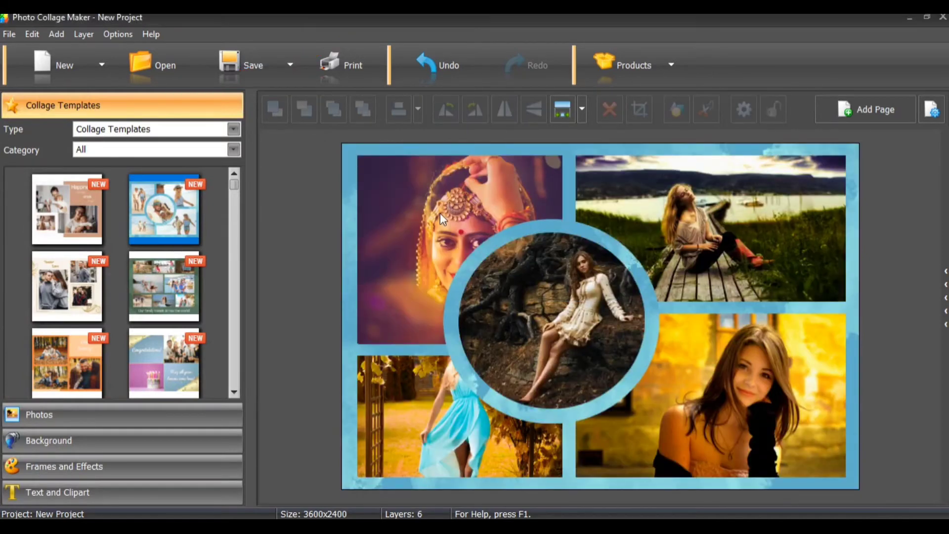
Reposition the bride photo and the blue-dress woman's photo inside their frames so both faces show clear of the centre circle.
left_click(440, 213)
left_click_drag(450, 247, 411, 246)
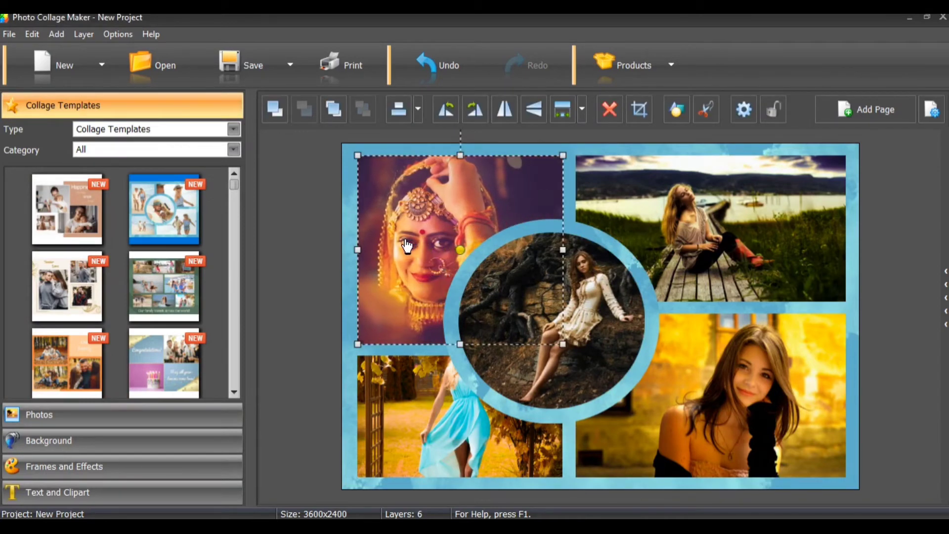
left_click(461, 412)
left_click_drag(533, 428, 420, 511)
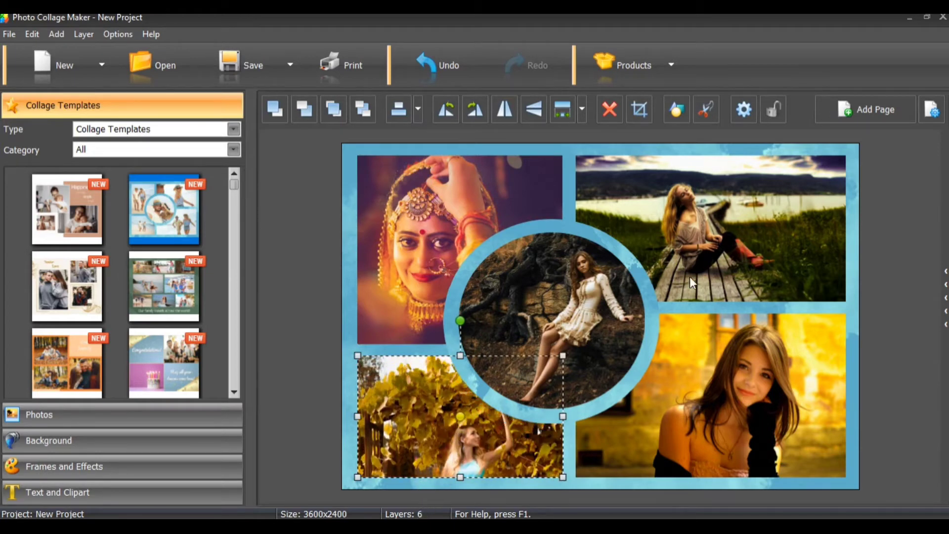
left_click(579, 312)
left_click(750, 193)
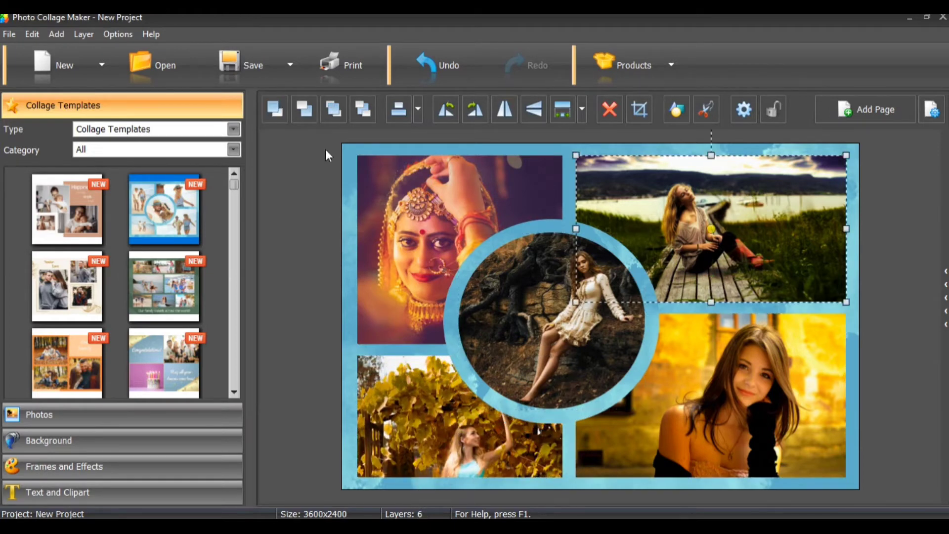
Export the blue template collage as a JPEG image.
left_click(249, 71)
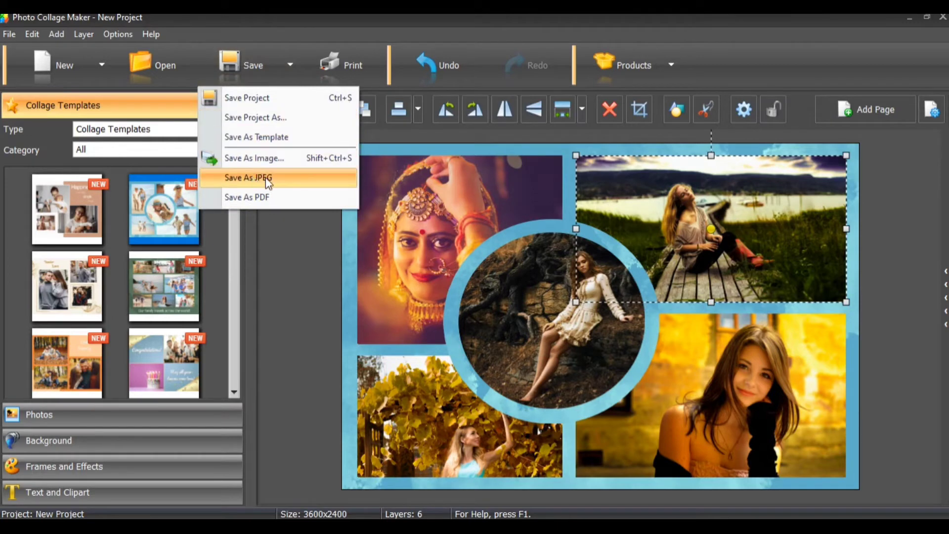
left_click(268, 182)
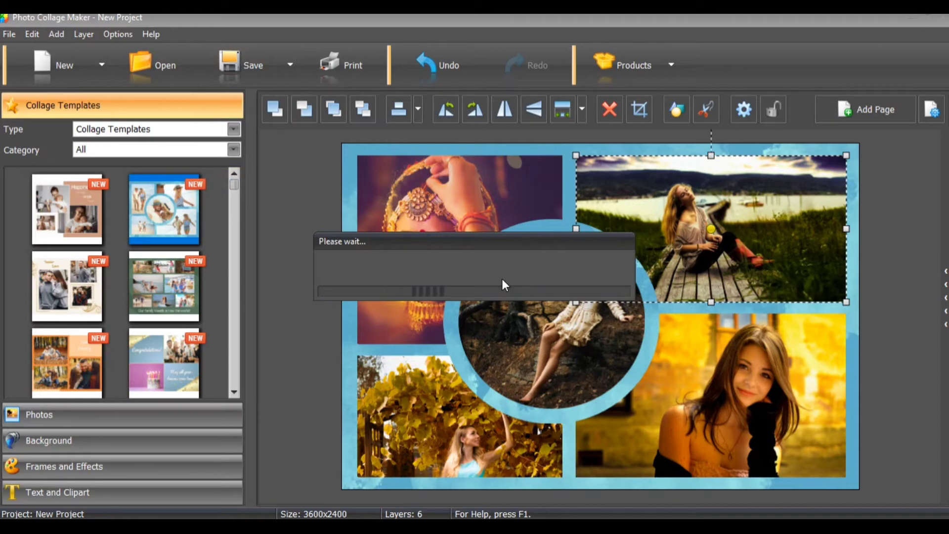
left_click(627, 221)
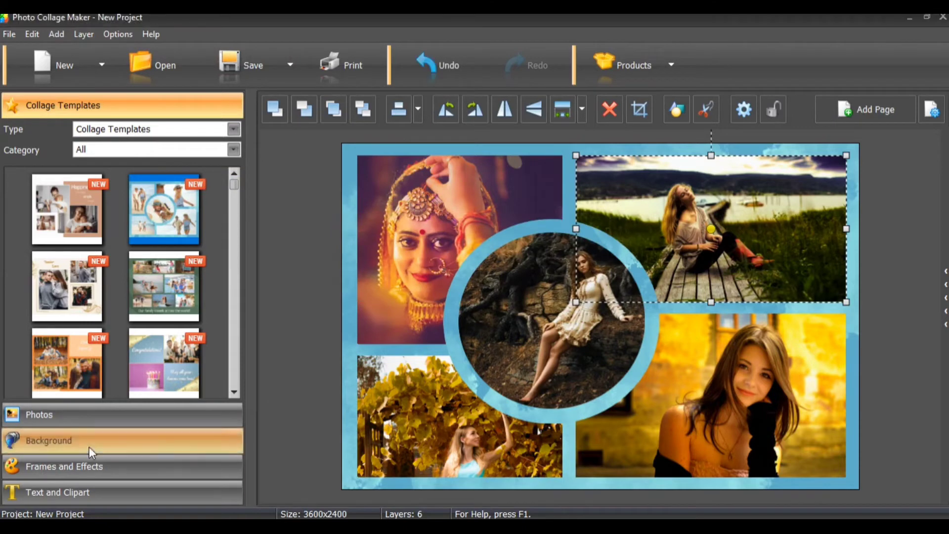
Try the orange-to-pink texture from the background collection as the collage background.
left_click(64, 437)
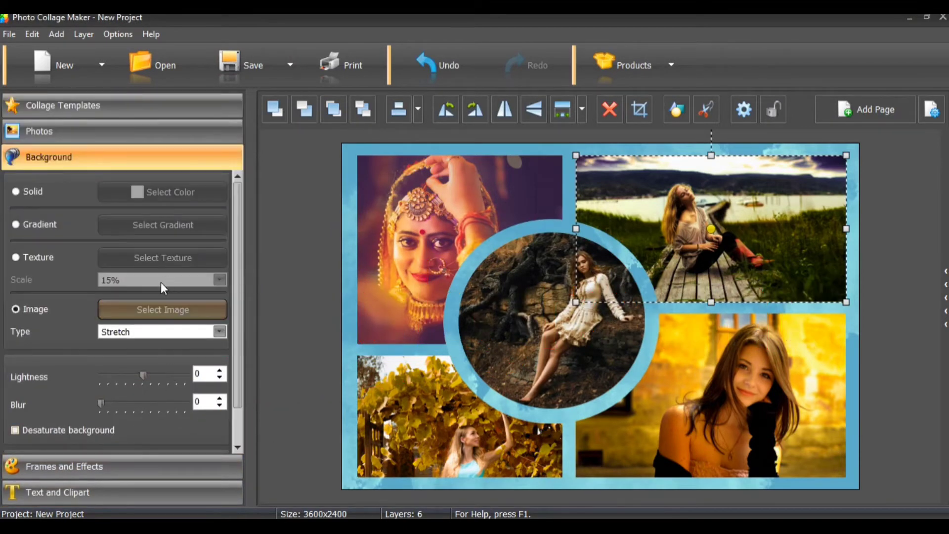
left_click(30, 256)
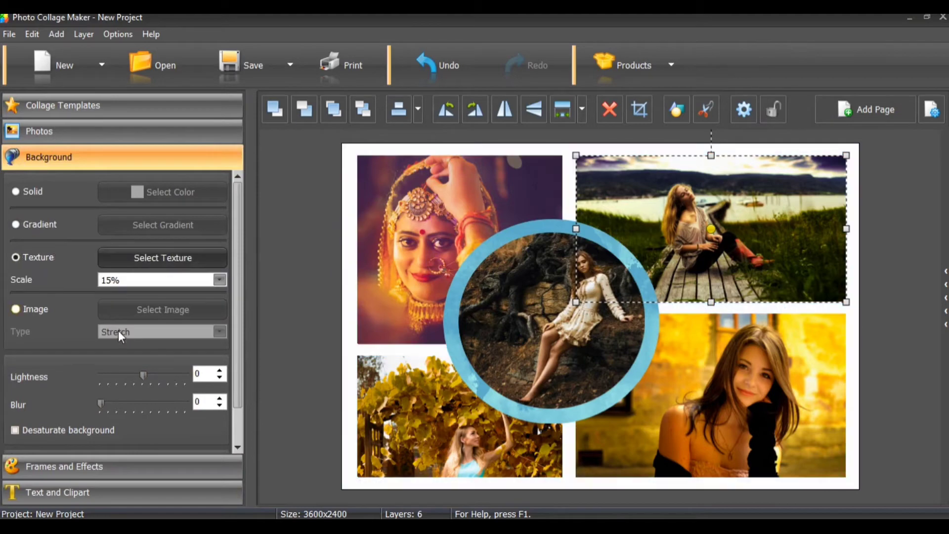
left_click(126, 264)
left_click(451, 261)
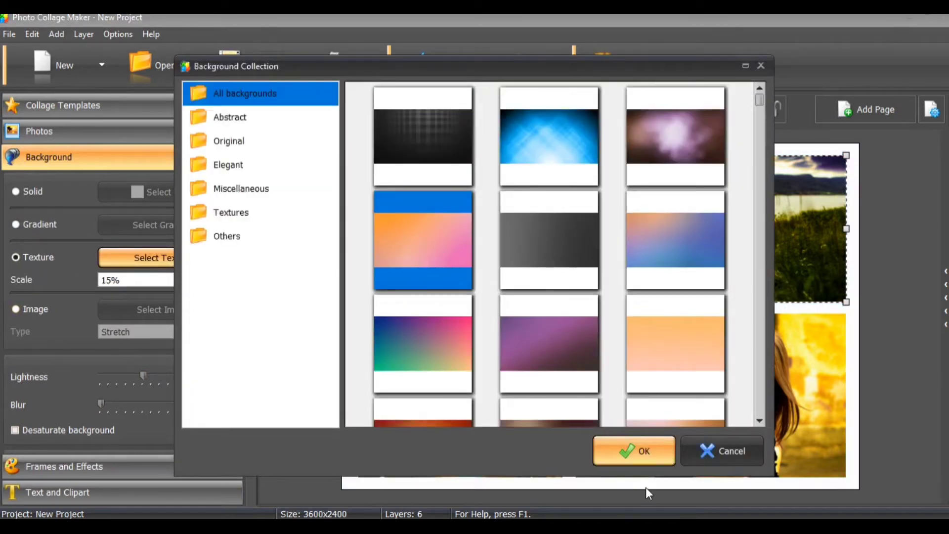
left_click(643, 451)
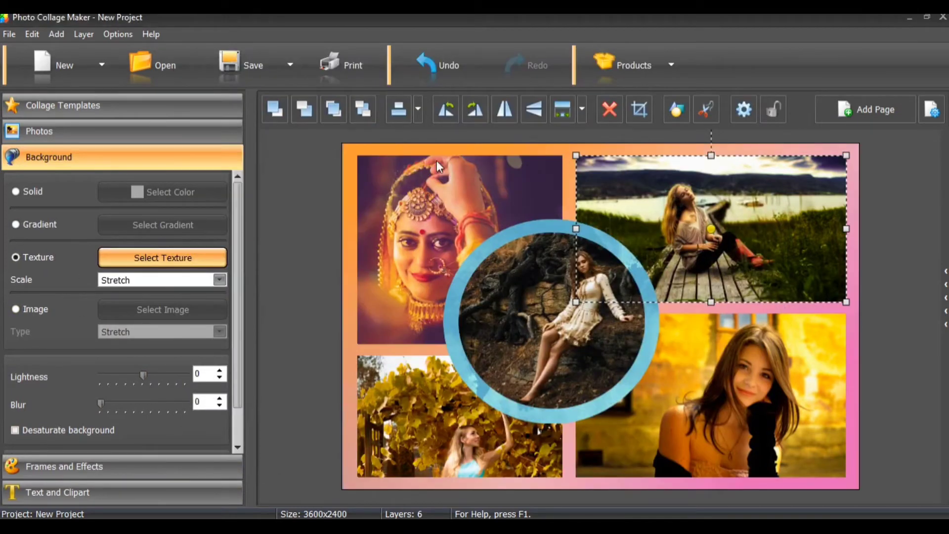
Try a dark purple and blue gradient as the collage background.
left_click(15, 225)
left_click(164, 227)
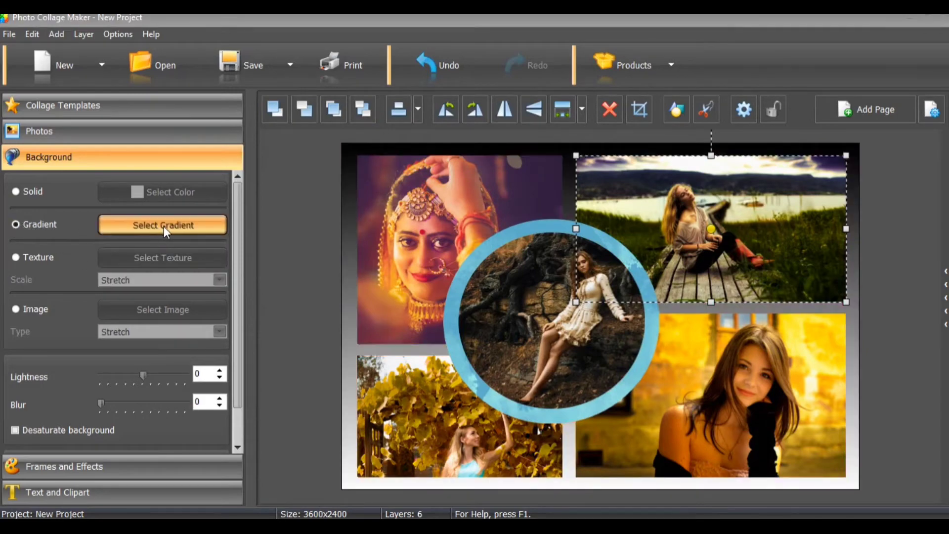
double_click(341, 260)
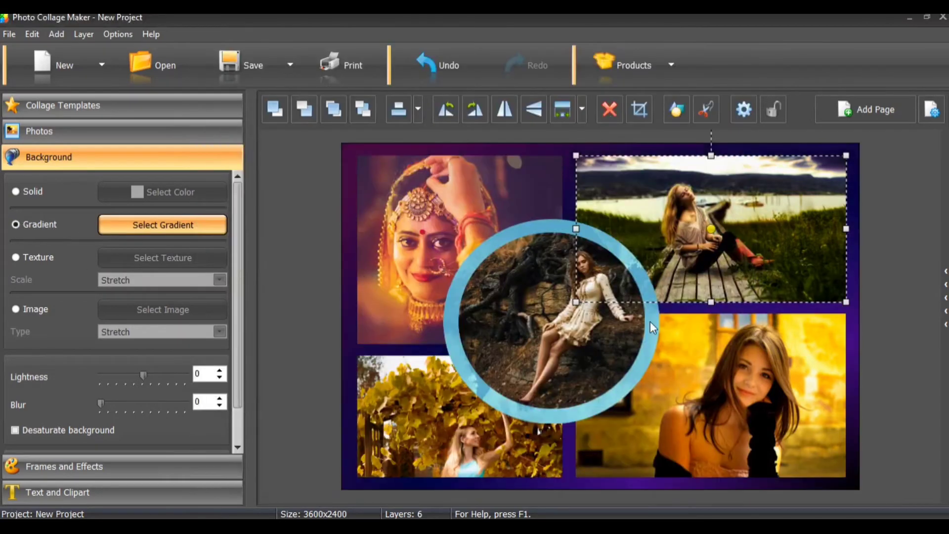
Try a red-leaf image from the Desktop as the stretched background, and undo a slight shift of the lake photo.
left_click(23, 313)
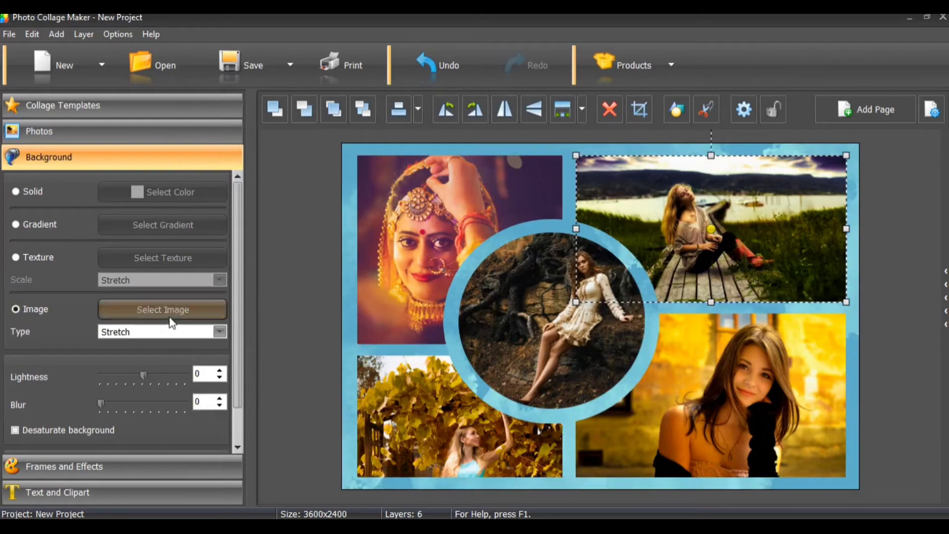
left_click(212, 311)
scroll(331, 284, "down", 5)
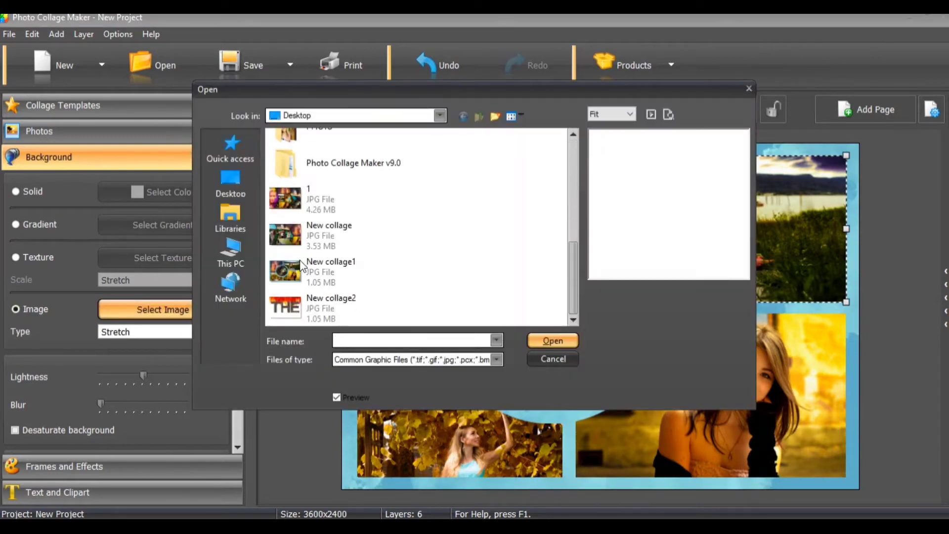
left_click(301, 243)
left_click(552, 343)
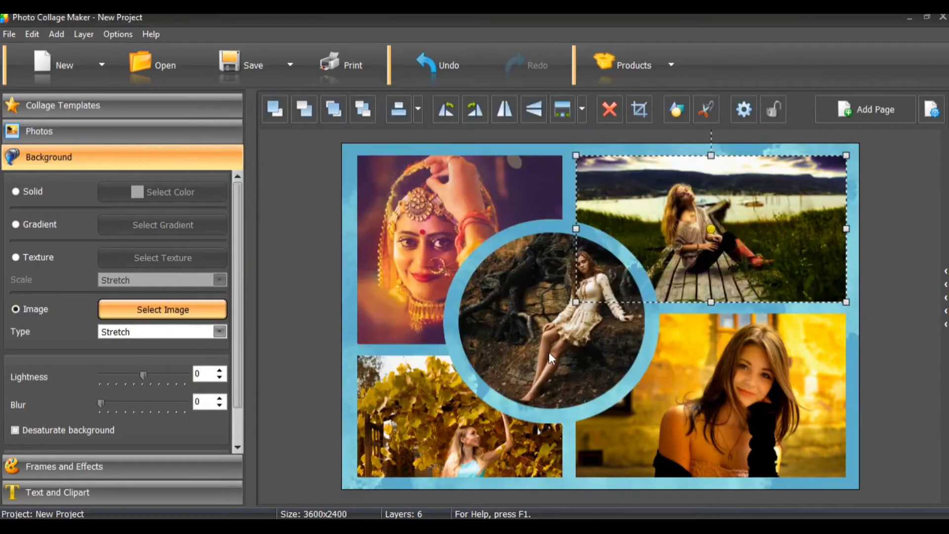
mouse_move(749, 204)
left_mouse_down()
mouse_move(733, 364)
mouse_move(738, 215)
mouse_move(751, 206)
left_mouse_up()
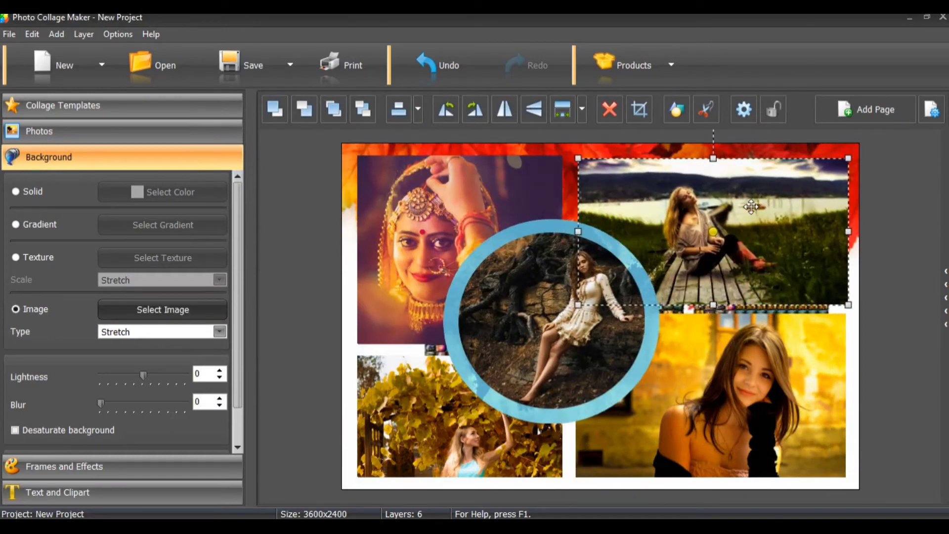
key("ctrl+z")
Try the multicoloured blue, pink and green texture as the collage background.
left_click(48, 256)
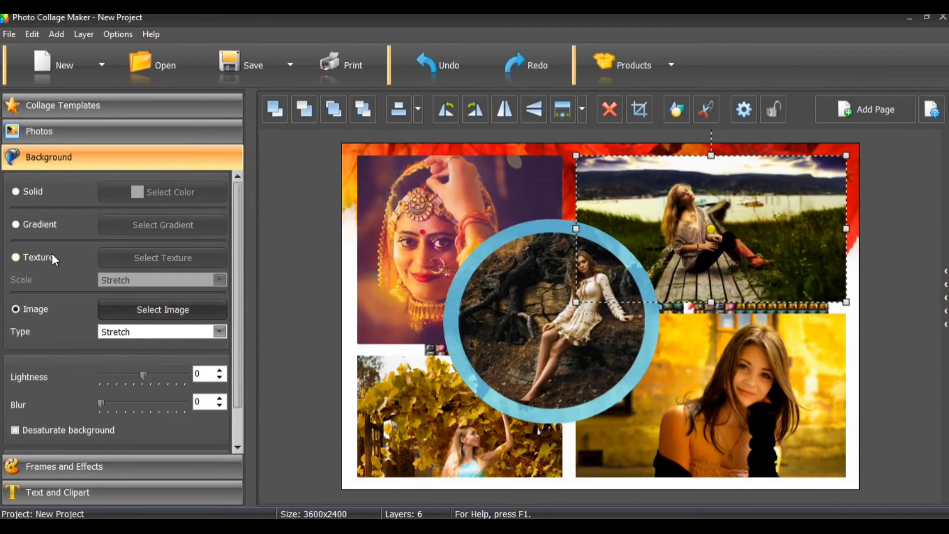
left_click(170, 255)
double_click(442, 235)
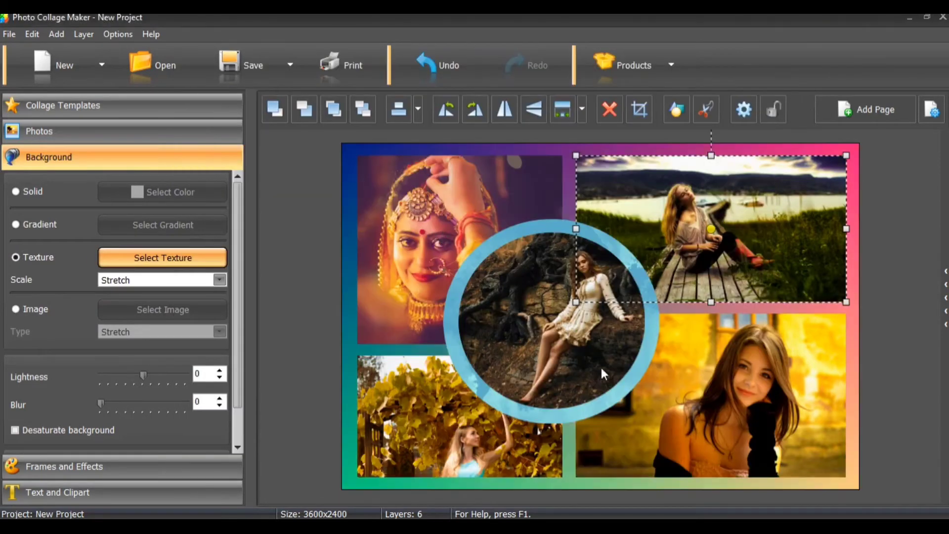
Try an orange and purple-blue painted texture from further down the background collection.
left_click(154, 262)
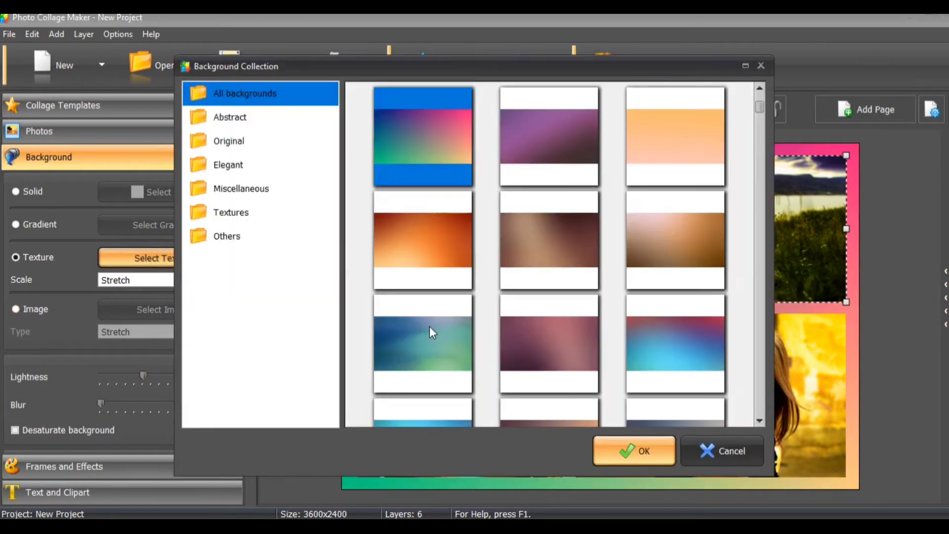
scroll(542, 317, "down", 3)
left_click(573, 279)
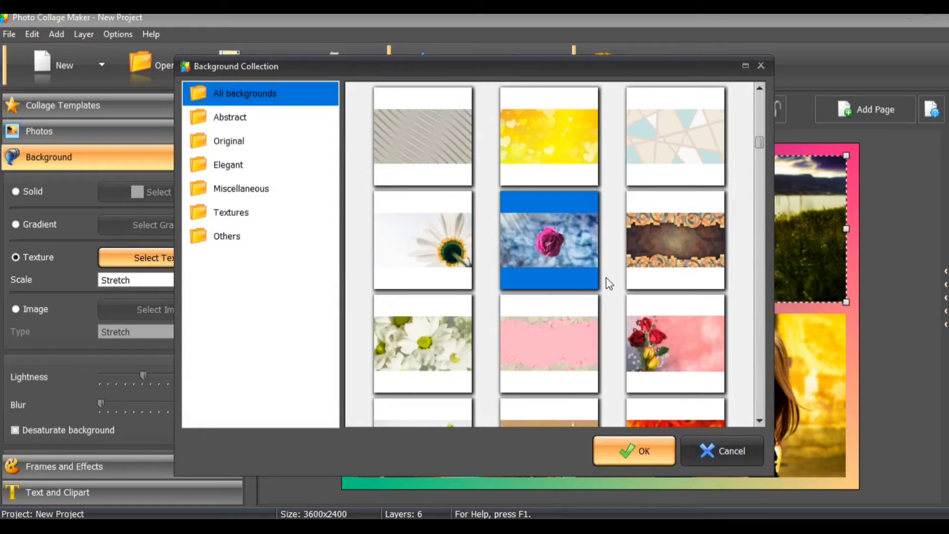
scroll(608, 282, "down", 9)
double_click(568, 236)
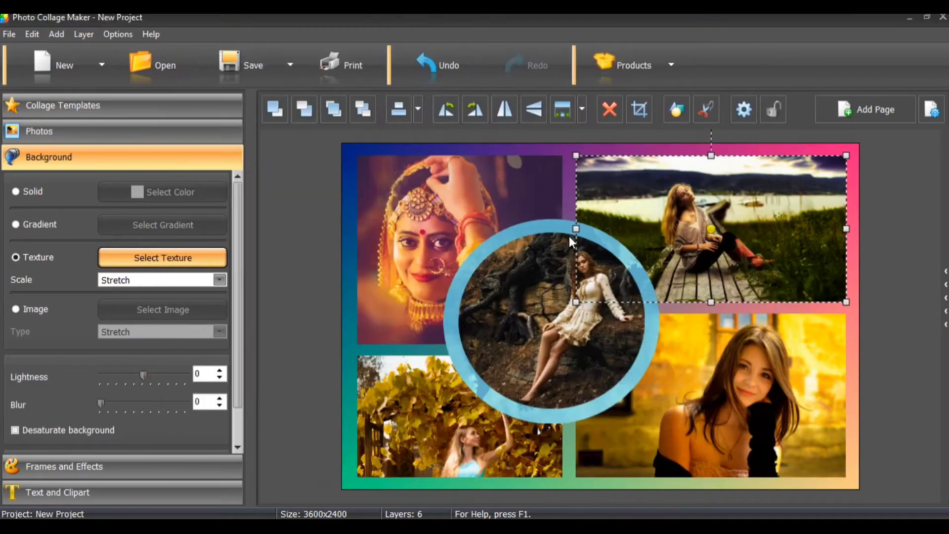
Apply the grey wooden plank texture from the background collection to the collage.
left_click(189, 251)
scroll(641, 239, "down", 3)
scroll(641, 239, "up", 6)
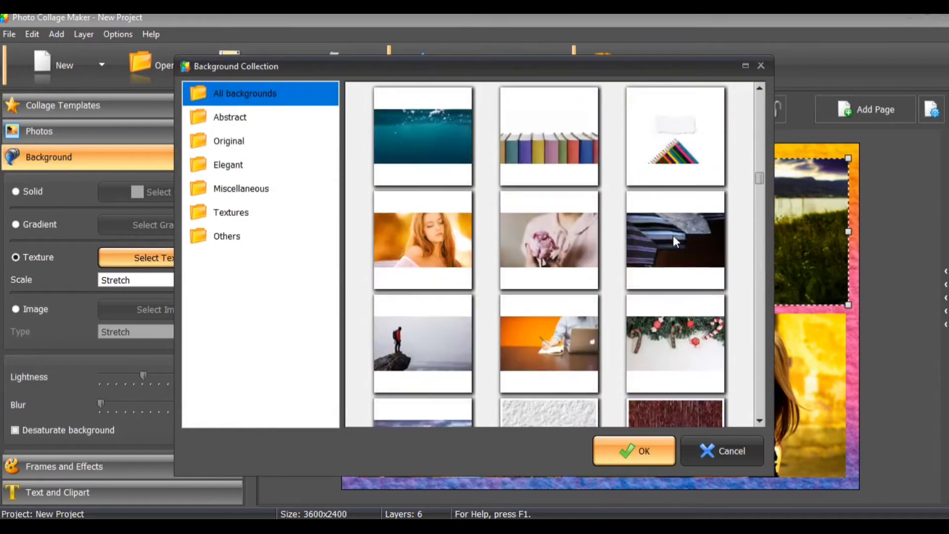
left_click(761, 66)
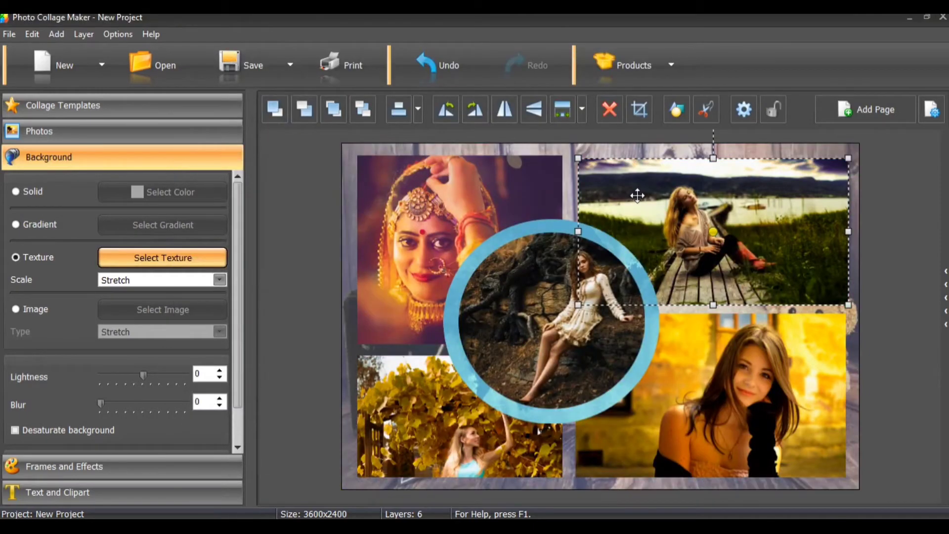
Add the purple Classic frame to the round centre photo.
left_click(31, 465)
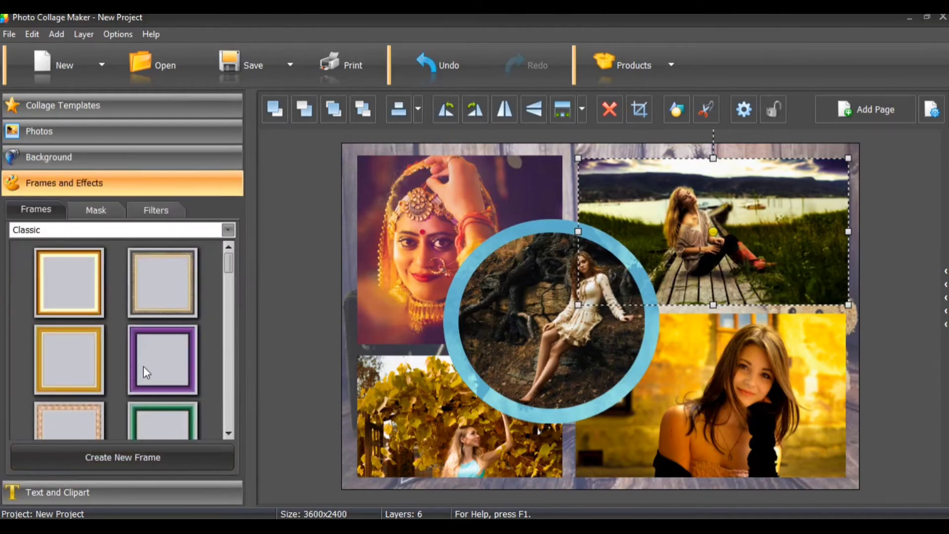
left_click_drag(559, 336, 560, 313)
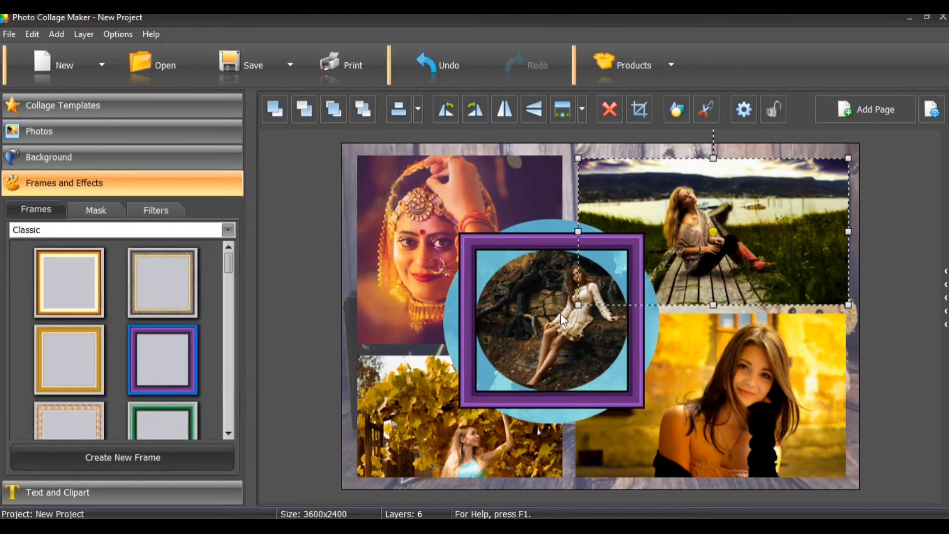
Add the ornate silver-beige Classic frame to the lakeside photo and the purple Classic frame to the bridal jewellery portrait.
left_click_drag(156, 300, 155, 302)
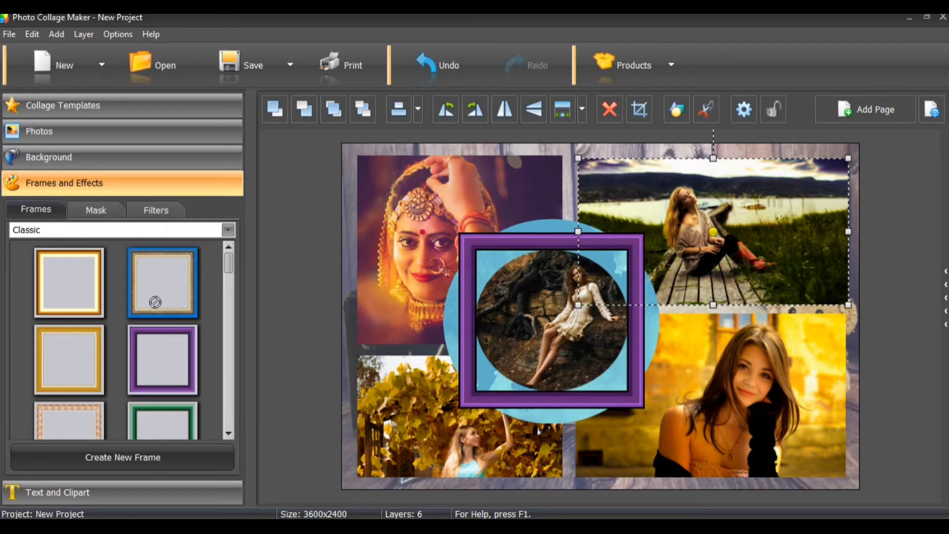
left_click_drag(743, 244, 743, 244)
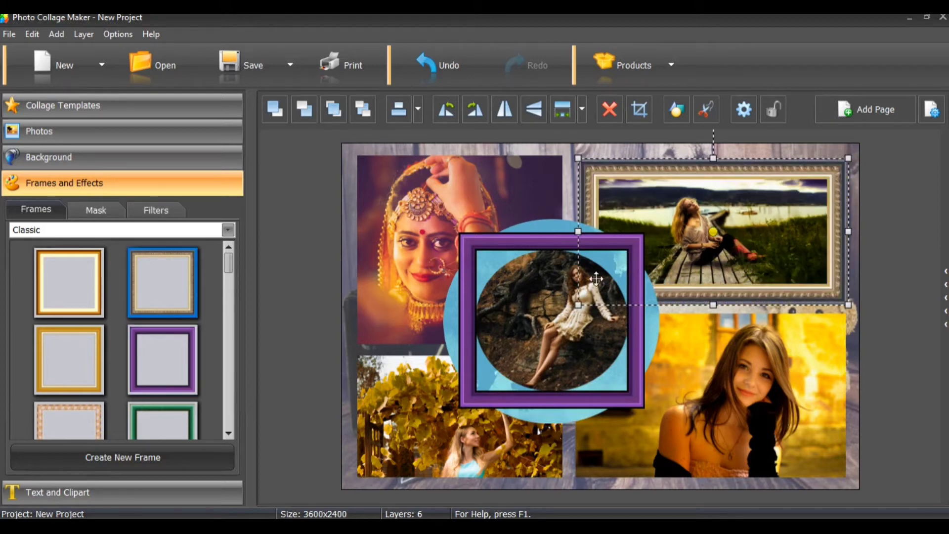
left_click(415, 232)
left_click_drag(474, 225, 441, 314)
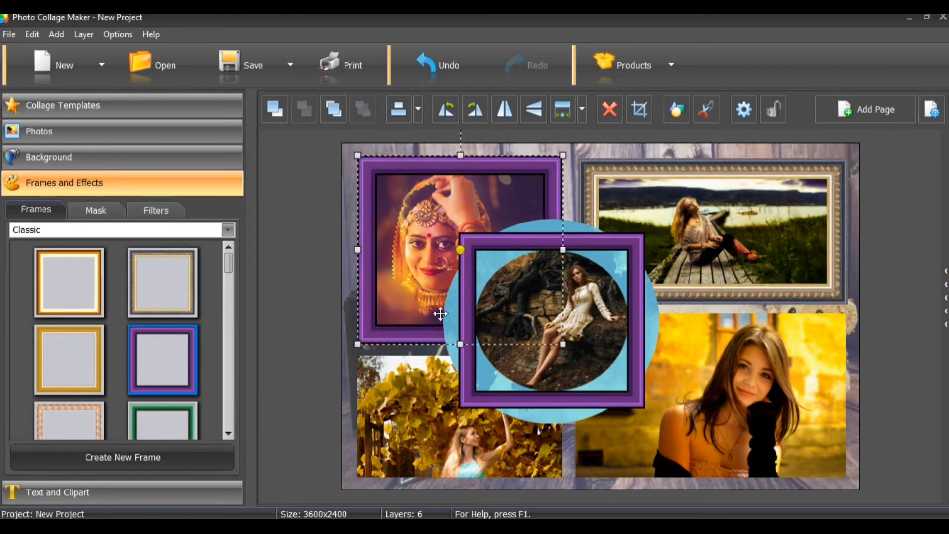
Add the green Classic frame to the yellow-wall portrait and the beige braided Classic frame to the vineyard photo.
left_click_drag(159, 411, 796, 400)
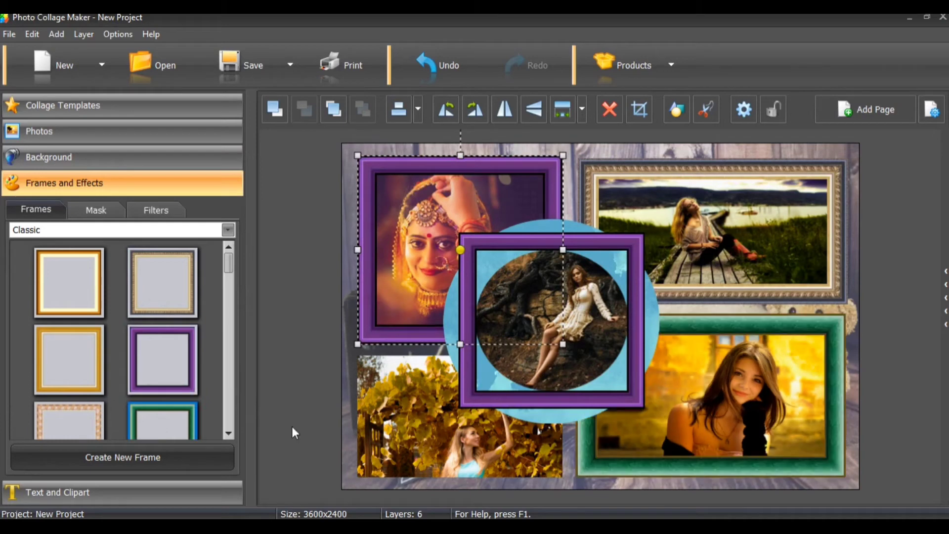
left_click_drag(86, 417, 438, 413)
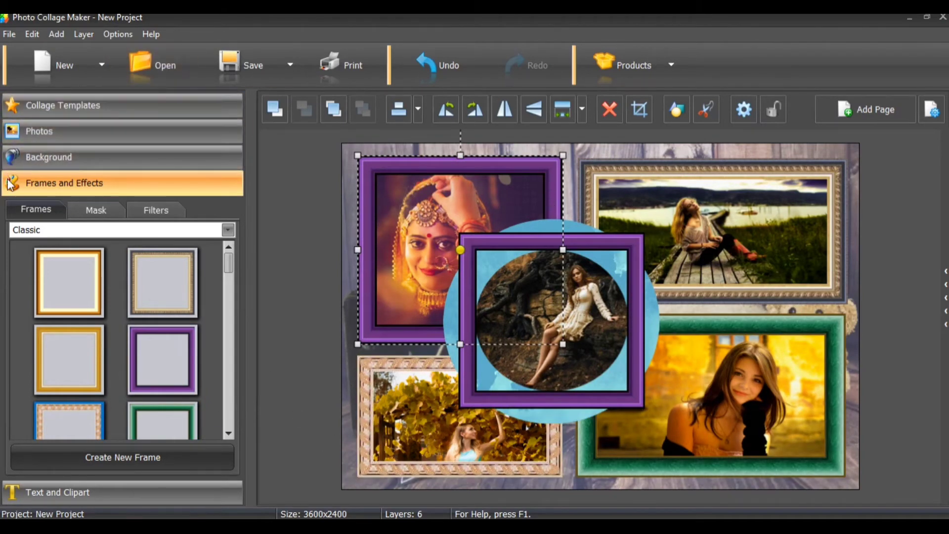
Apply the hexagon collage template with the black background to the current project.
left_click(59, 183)
left_click(49, 156)
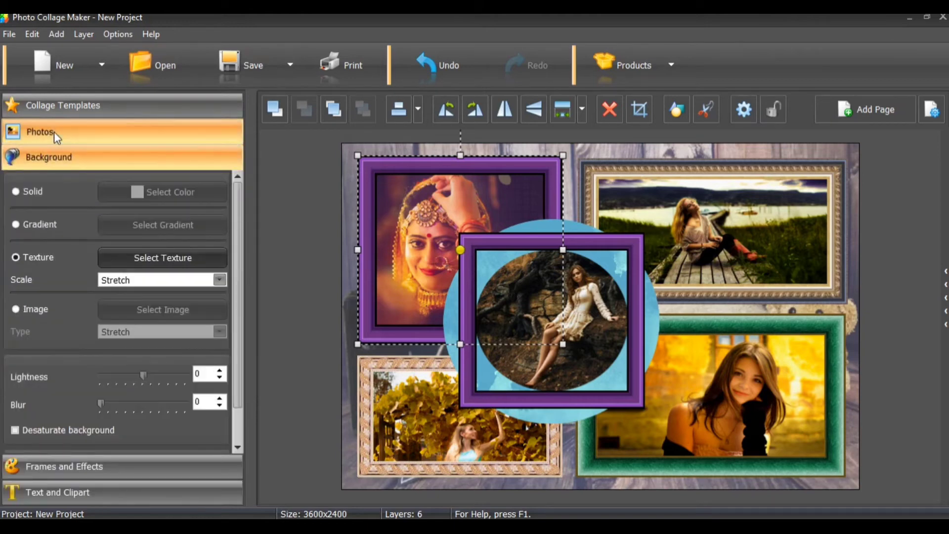
left_click(54, 132)
left_click(63, 109)
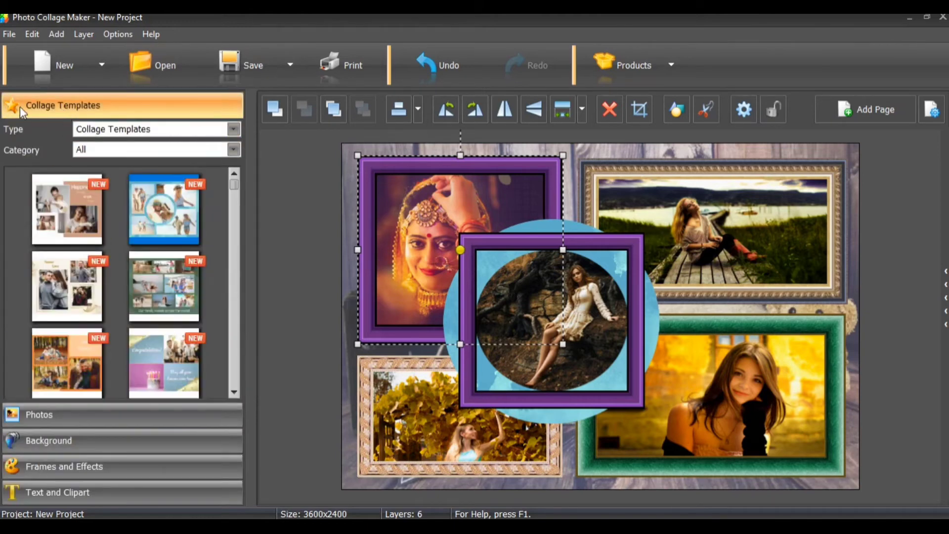
scroll(149, 348, "down", 5)
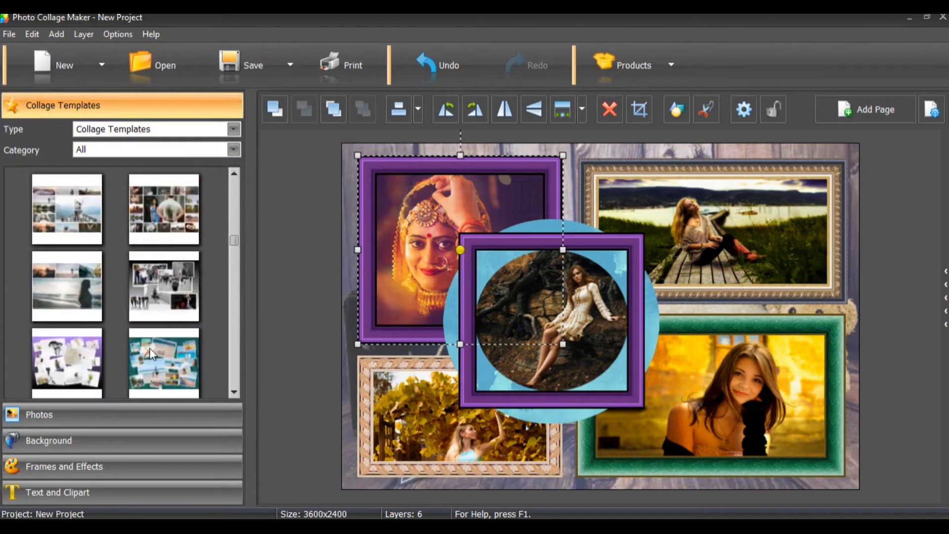
scroll(150, 348, "up", 2)
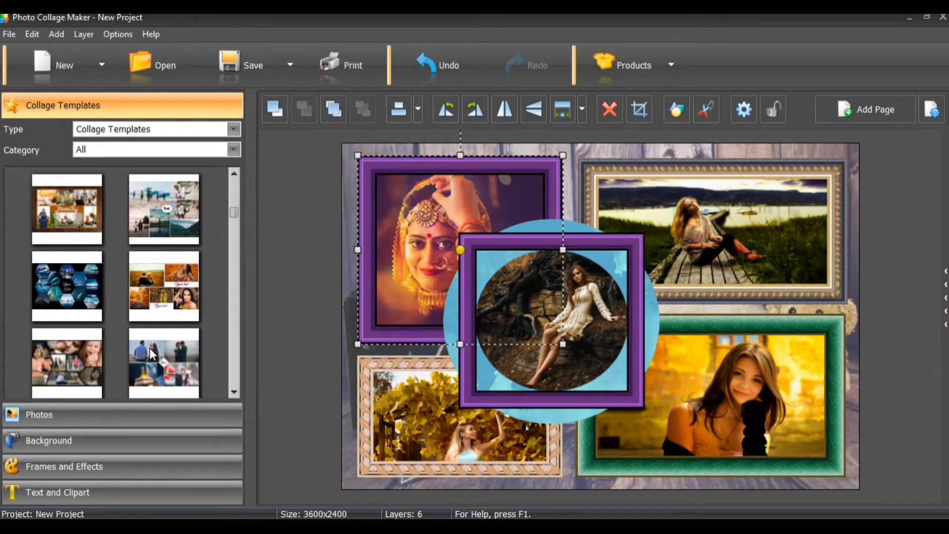
double_click(71, 286)
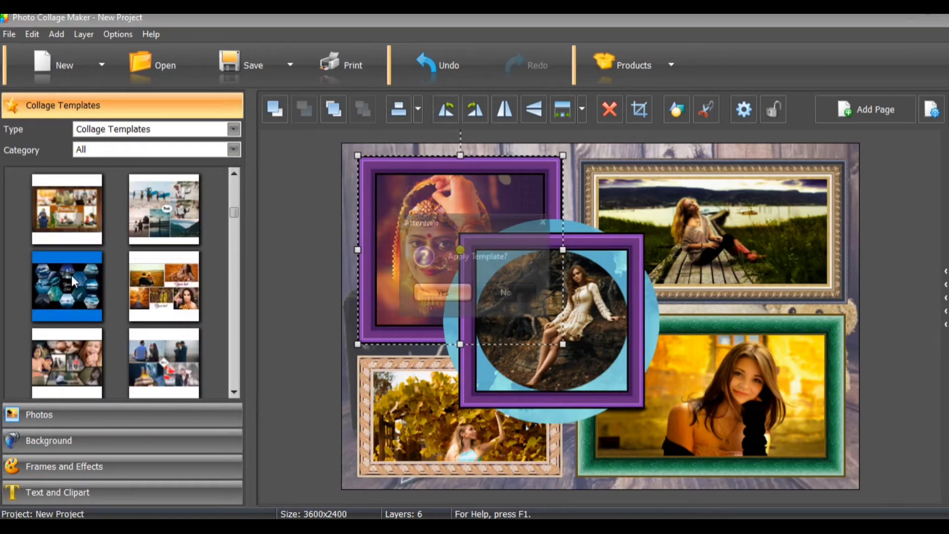
left_click(460, 290)
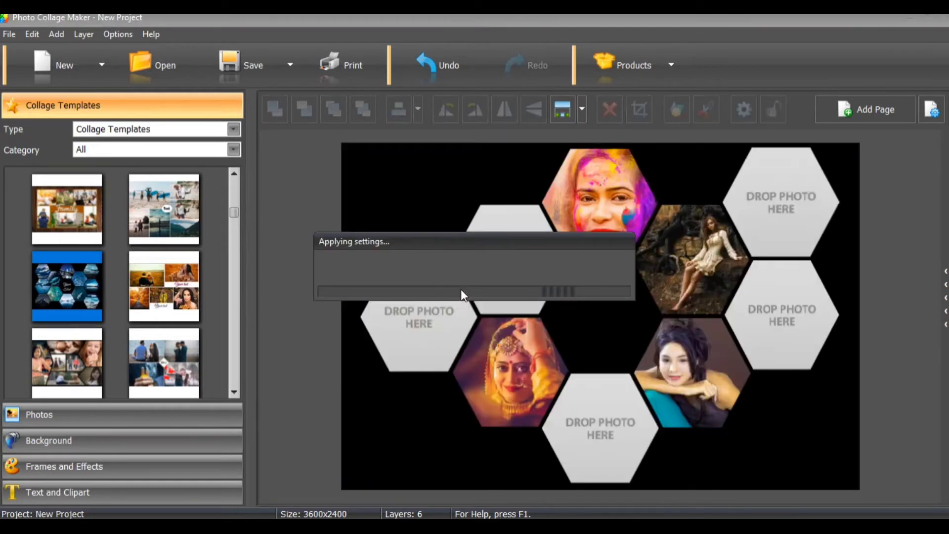
Place the wedding couple photo sss (23).JPG from the PHOTO folder in the upper-left hexagon of the collage.
left_click(415, 213)
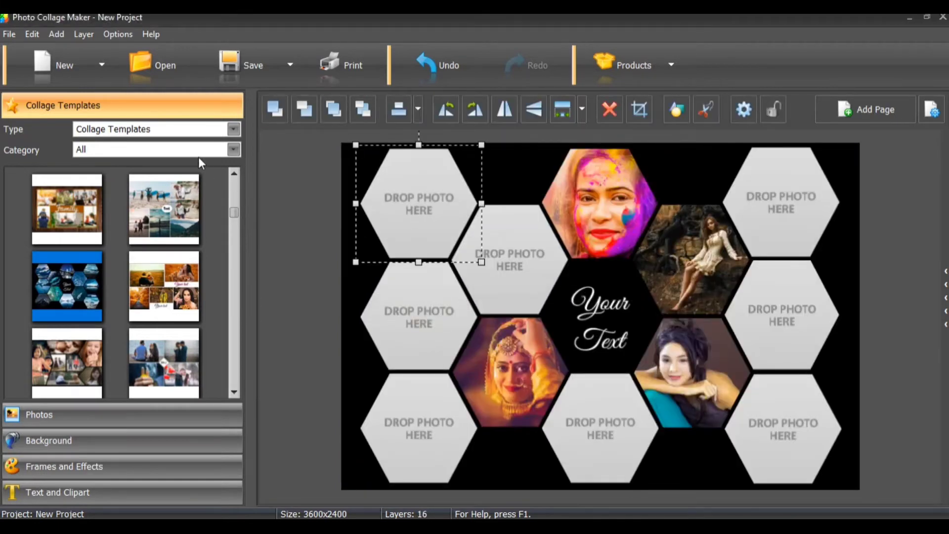
left_click(113, 105)
left_click(74, 132)
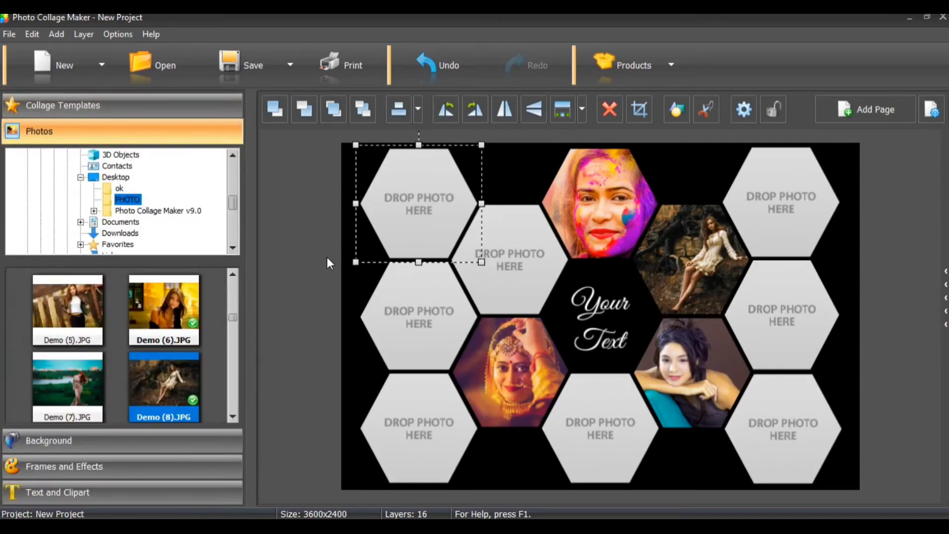
scroll(167, 386, "down", 10)
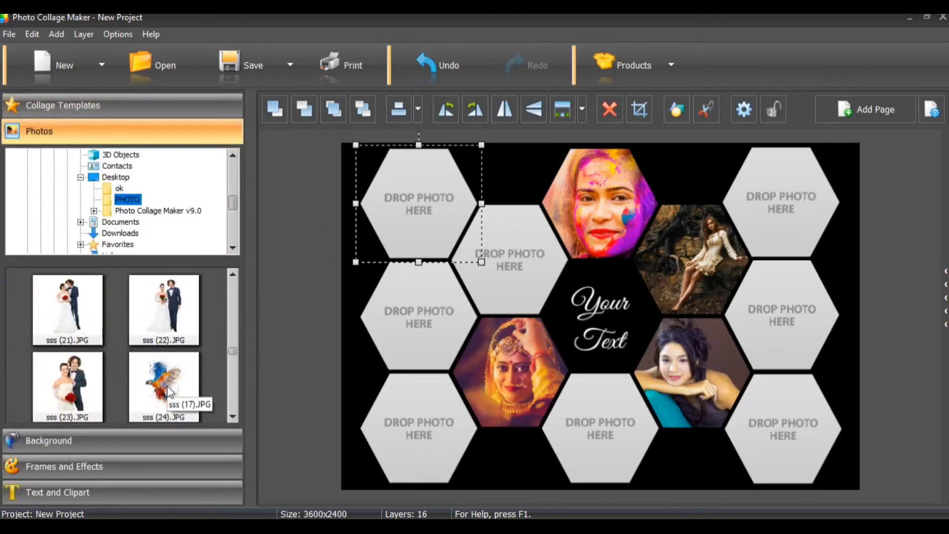
left_click(151, 395)
left_click_drag(72, 379, 401, 215)
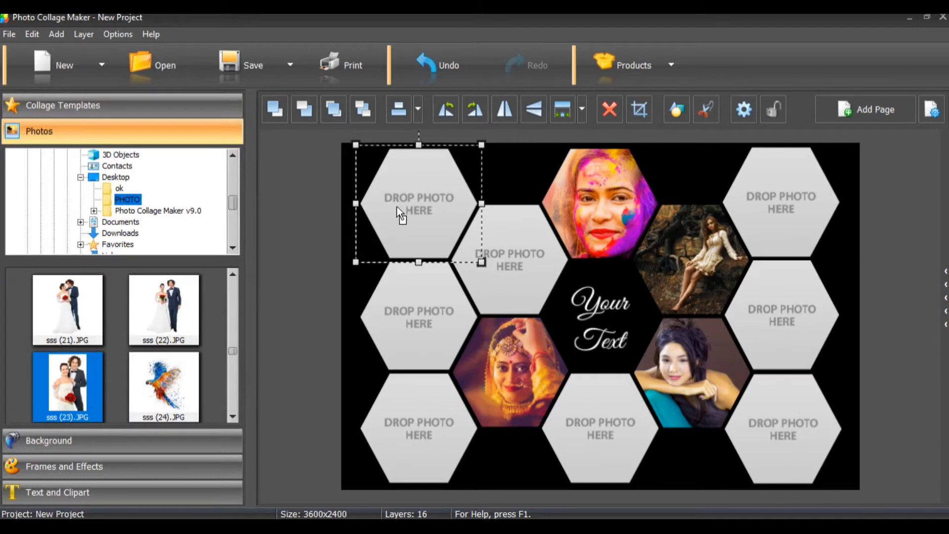
Place the photo Demo (9).JPG in the empty hexagon below the wedding couple.
left_click_drag(216, 277, 415, 278)
left_click(414, 278)
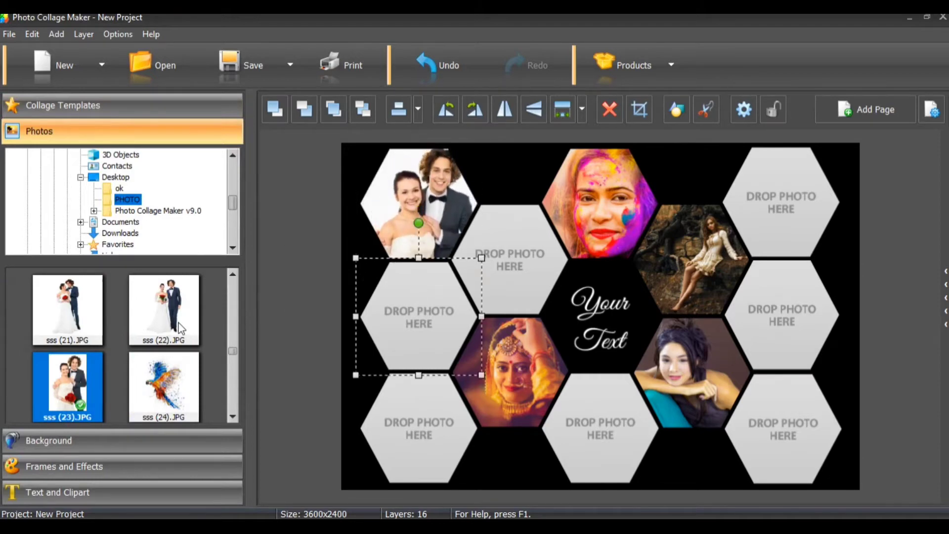
scroll(90, 391, "up", 5)
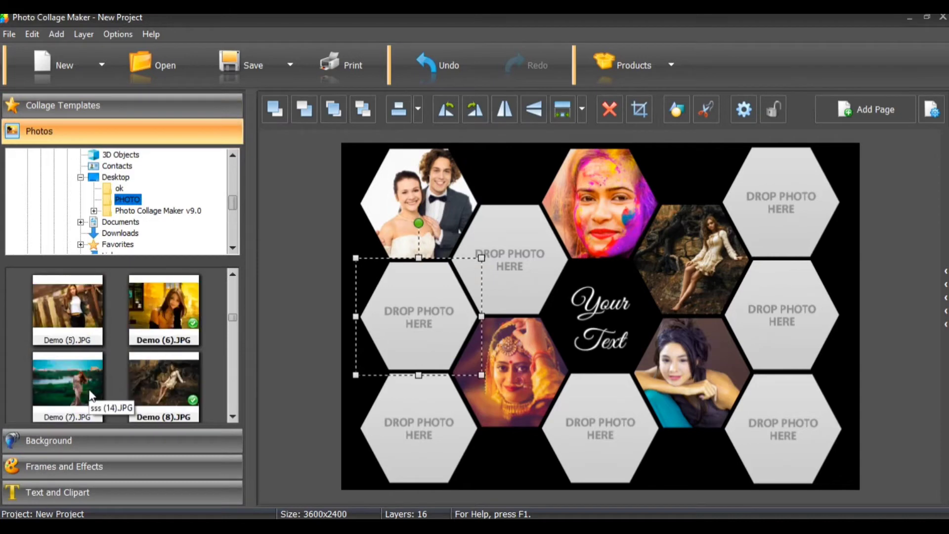
scroll(90, 391, "down", 1)
left_click_drag(64, 398, 452, 322)
Fill the empty hexagon beside the wedding couple with sss (1).JPG and the bottom centre hexagon with Demo (7).JPG.
left_click(168, 387)
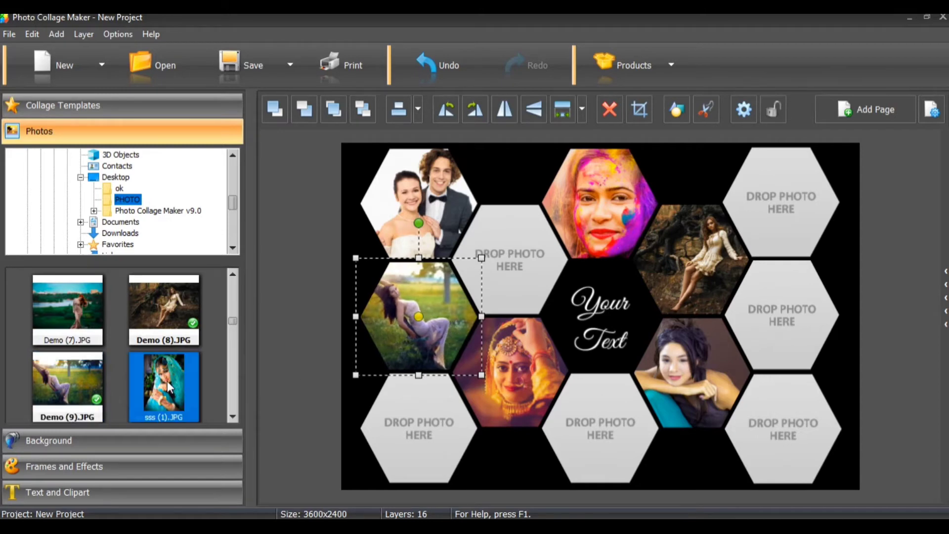
left_click_drag(194, 399, 517, 253)
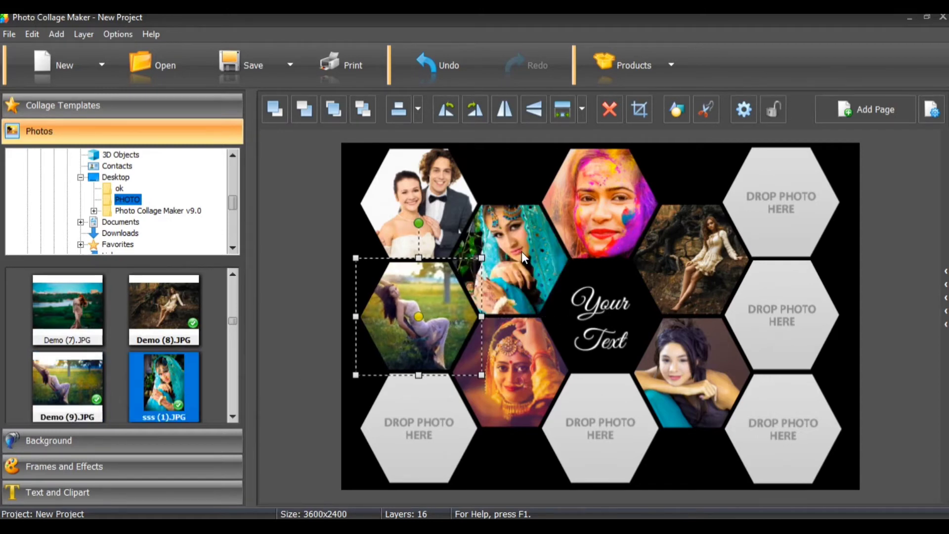
left_click(74, 388)
left_click_drag(67, 309, 575, 434)
Place Demo (21).JPG in the collage's middle-right hexagon and Demo (20).JPG in the upper-right one.
left_click(185, 320)
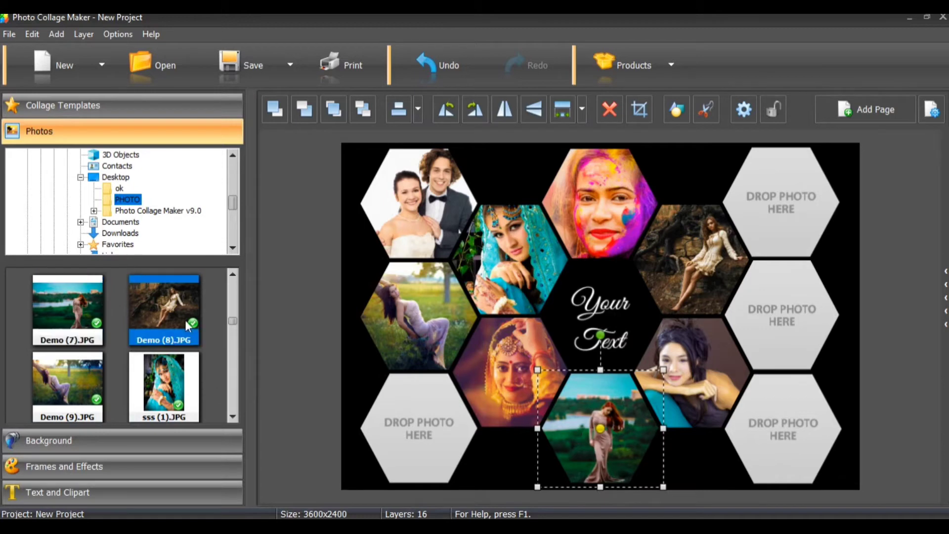
scroll(164, 331, "up", 5)
left_click(154, 323)
left_click_drag(154, 322, 776, 295)
left_click(85, 296)
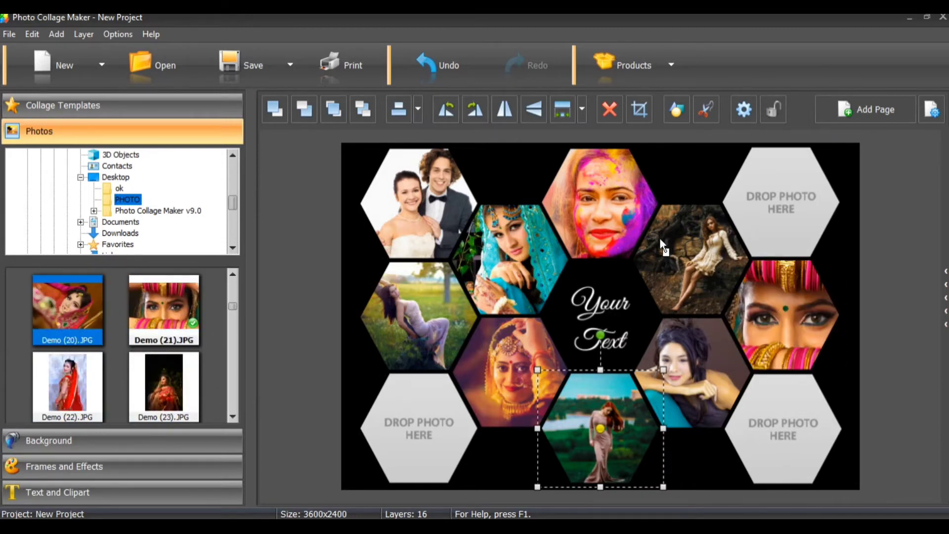
left_click_drag(662, 246, 767, 207)
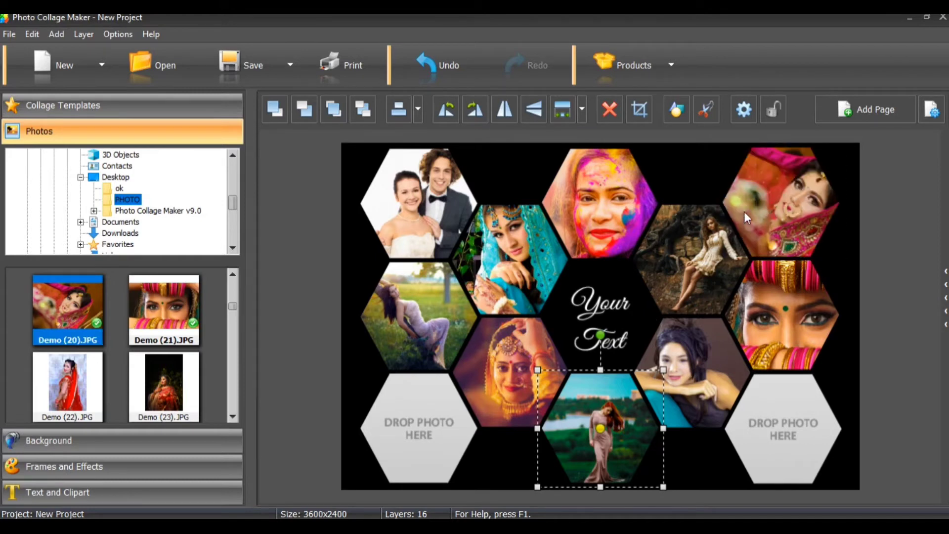
left_click(747, 216)
Fill the collage's lower-left hexagon with Demo (22).JPG and the lower-right one with Demo (23).JPG.
left_click_drag(62, 371, 414, 475)
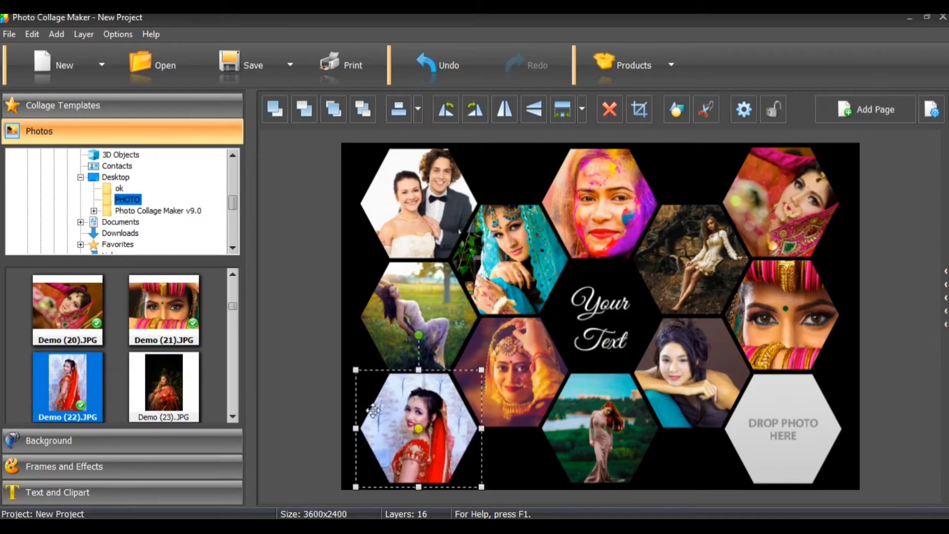
left_click_drag(179, 394, 785, 461)
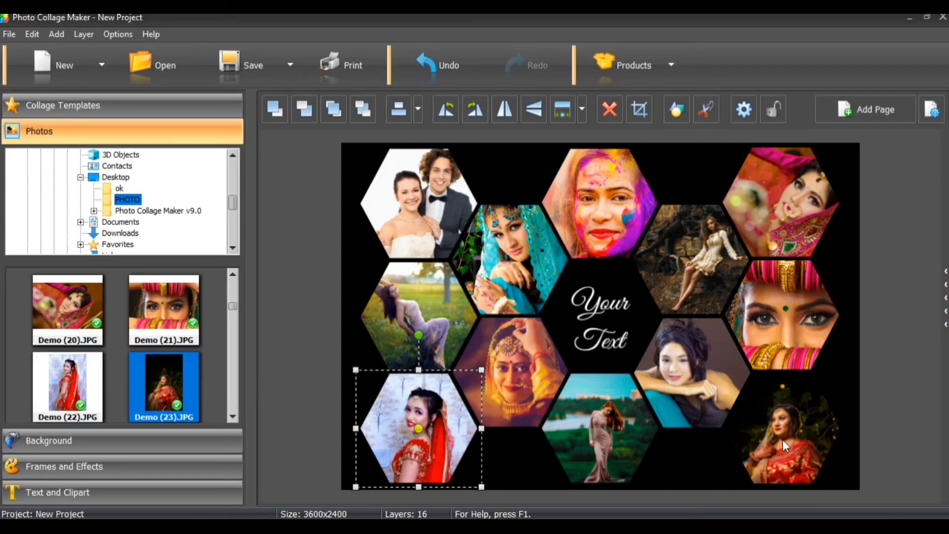
left_click(799, 452)
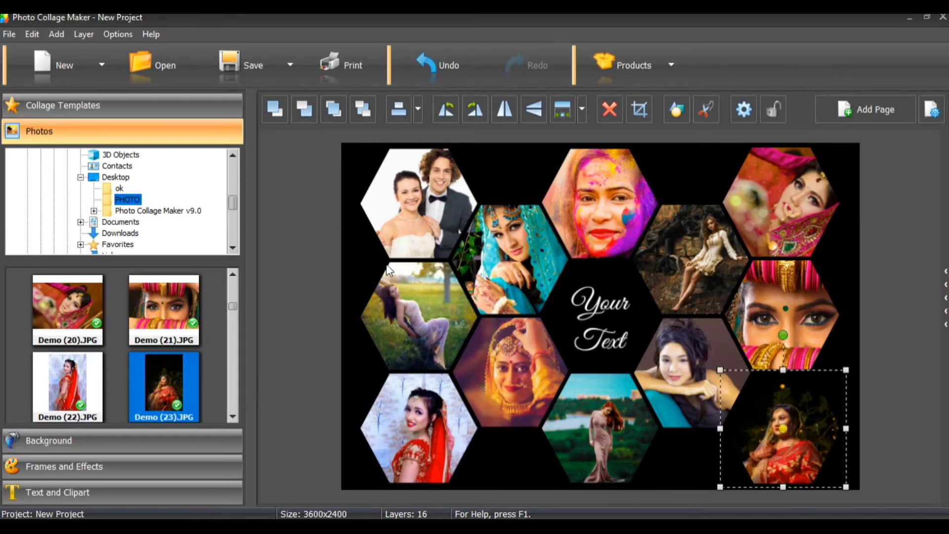
Change the collage background to a texture, using the teal underwater image from the background collection.
left_click(113, 136)
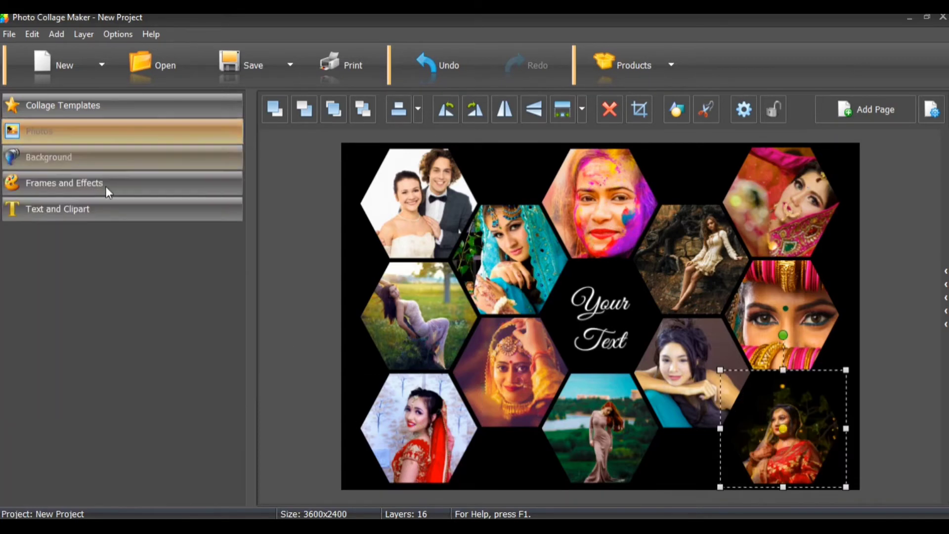
left_click(104, 157)
left_click(36, 257)
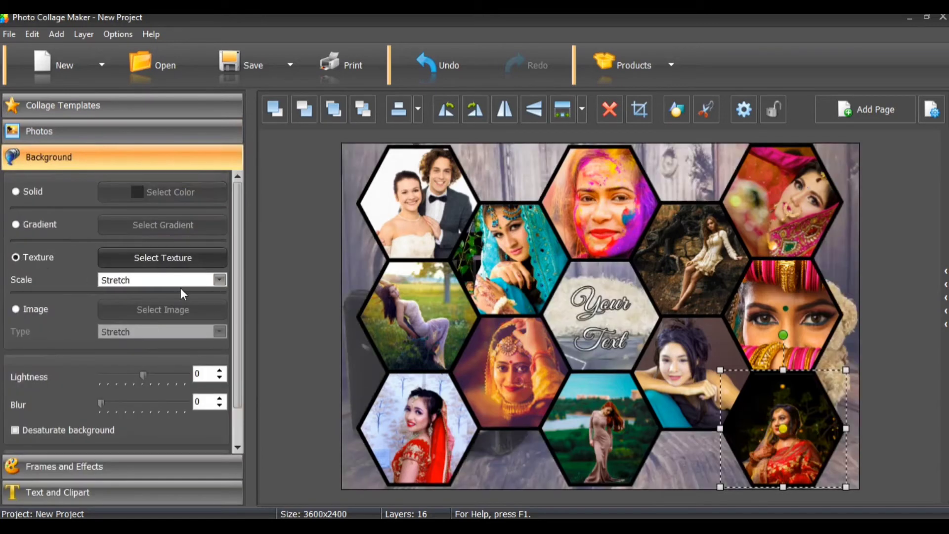
left_click(198, 260)
left_click(408, 332)
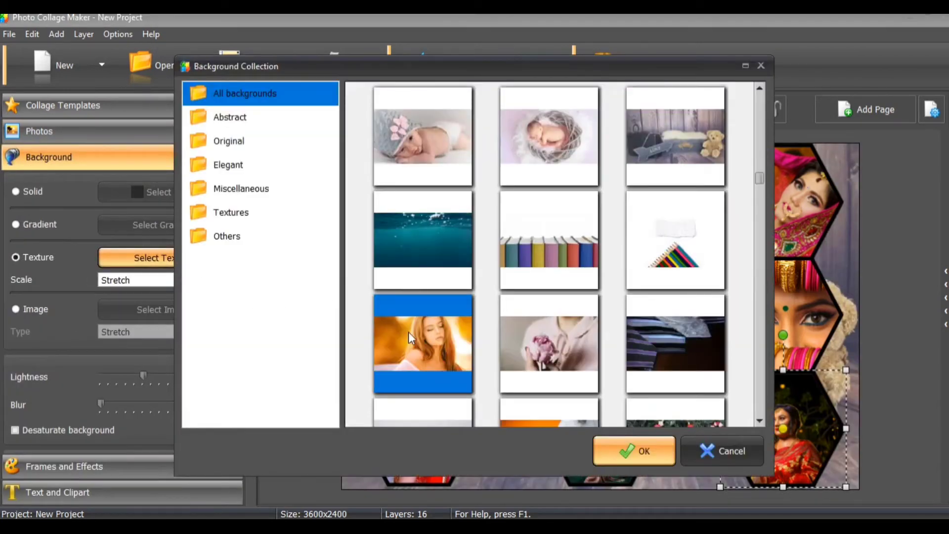
double_click(438, 231)
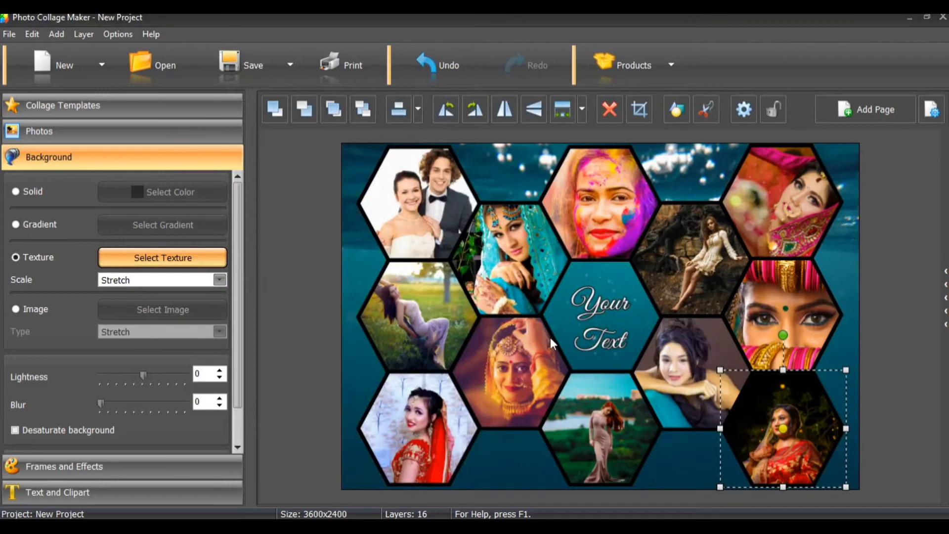
Apply the black texture with purple stars from the background collection to the collage.
left_click(115, 258)
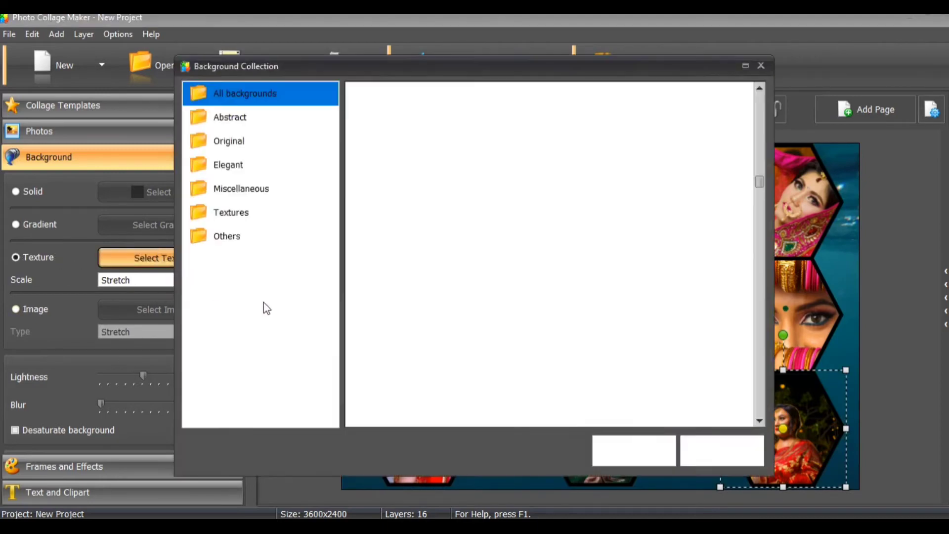
scroll(592, 301, "down", 3)
scroll(477, 311, "down", 3)
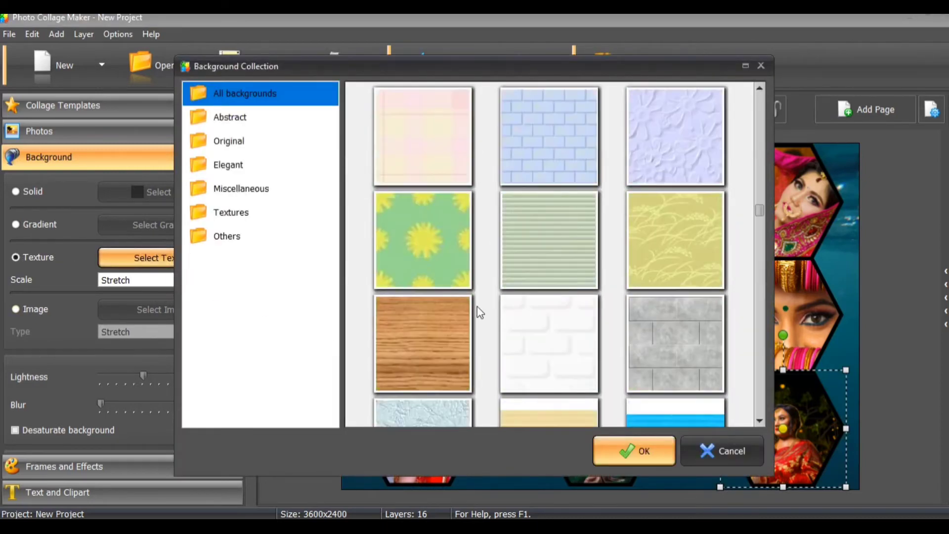
scroll(447, 271, "up", 3)
double_click(418, 182)
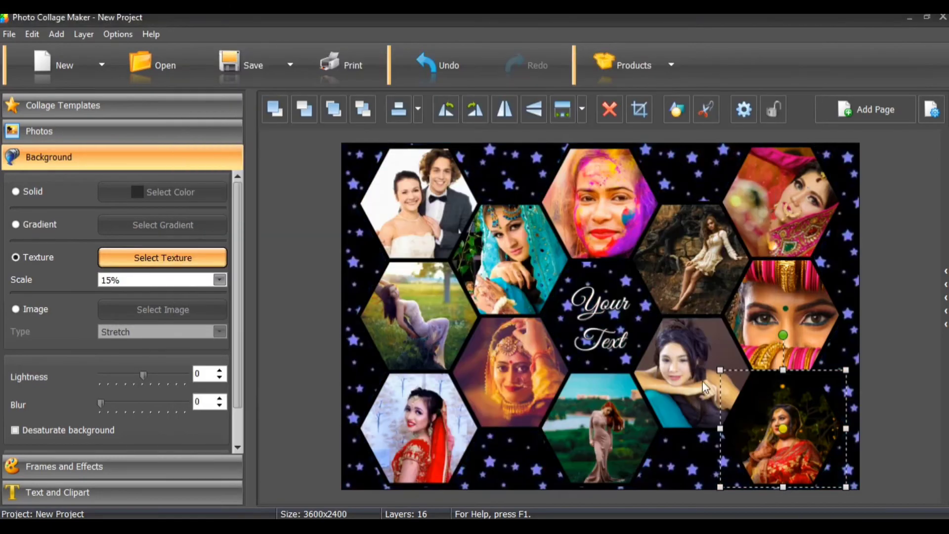
Change the collage background to the dark teal marble texture from the background collection.
left_click(149, 262)
scroll(435, 341, "down", 10)
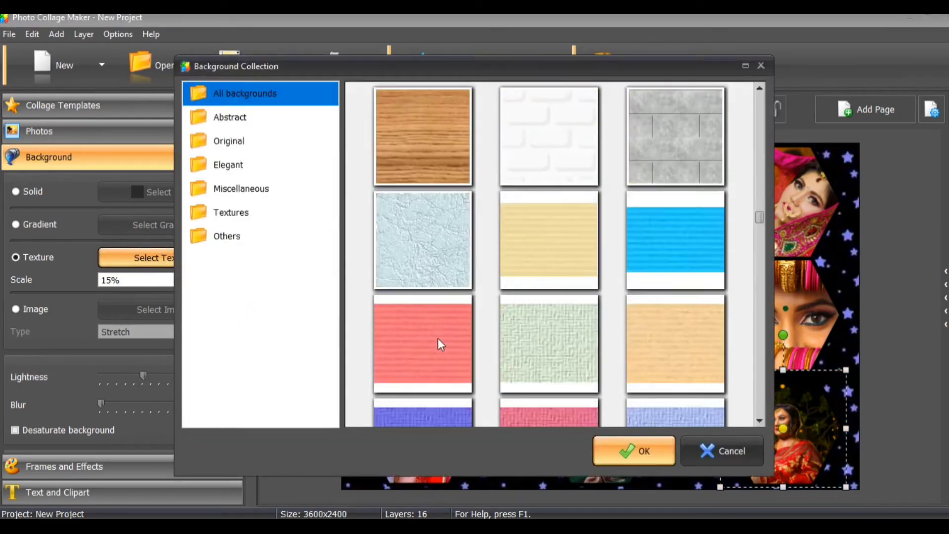
scroll(454, 323, "down", 12)
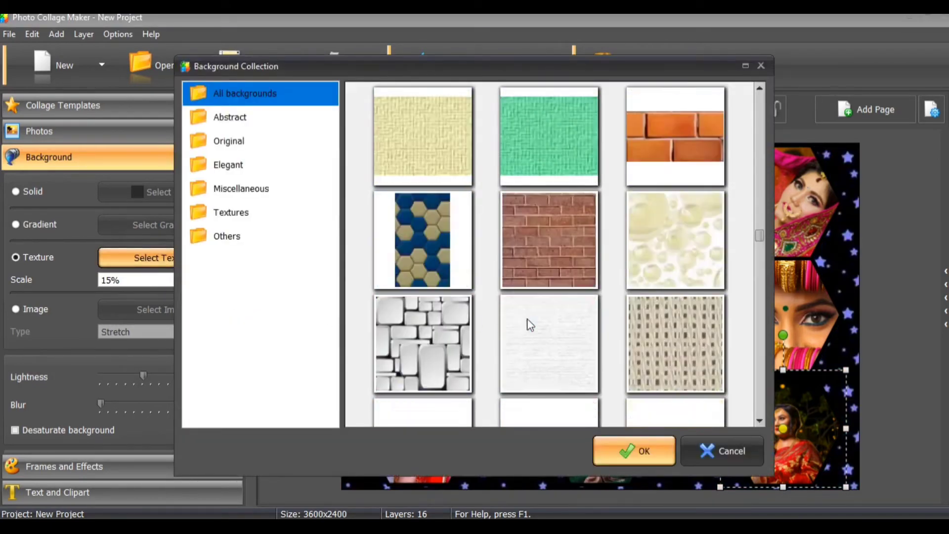
scroll(627, 318, "down", 2)
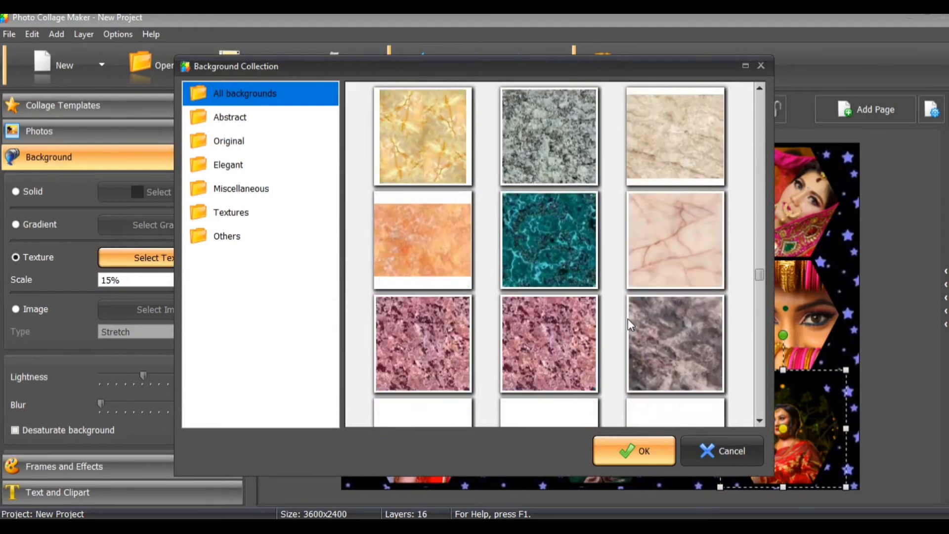
double_click(567, 163)
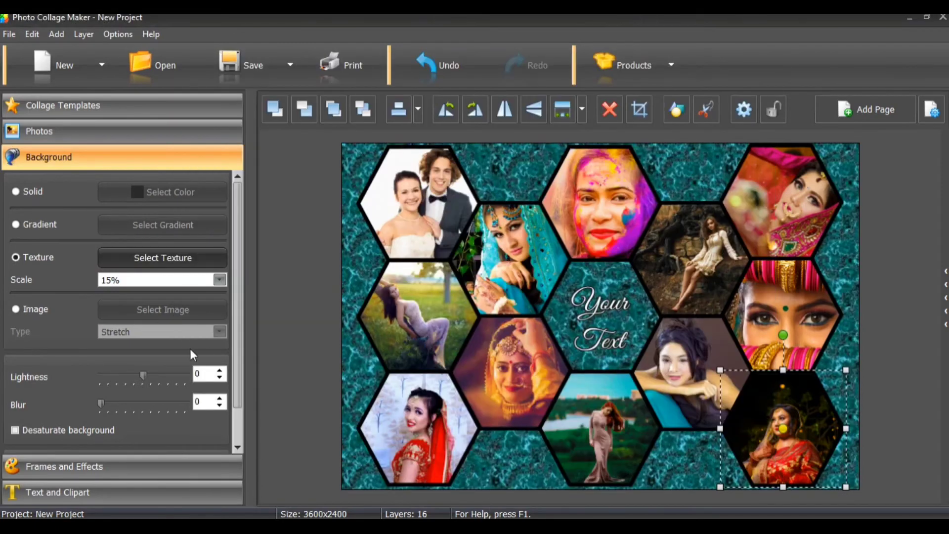
Replace the collage background with the pastel orange, pink and blue watercolor texture from the background collection.
left_click(154, 259)
scroll(501, 186, "up", 15)
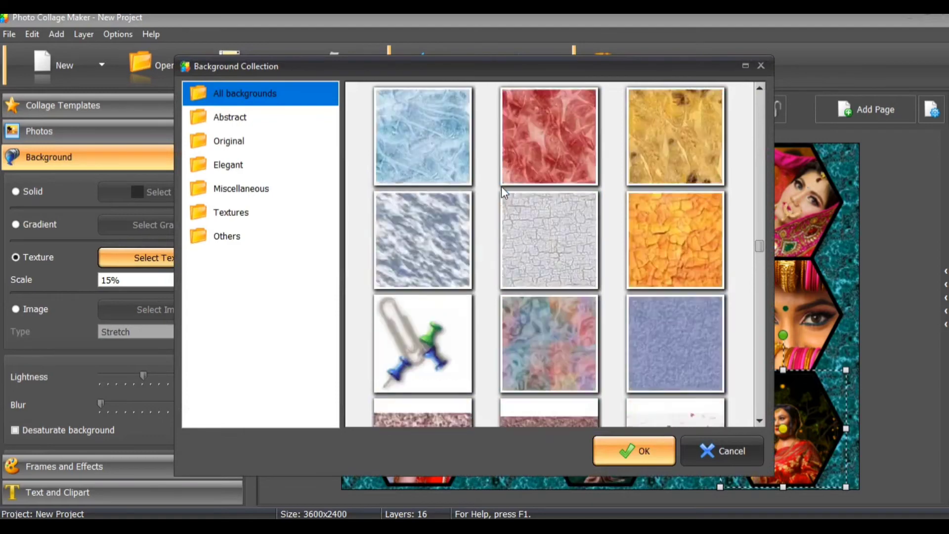
scroll(508, 187, "up", 10)
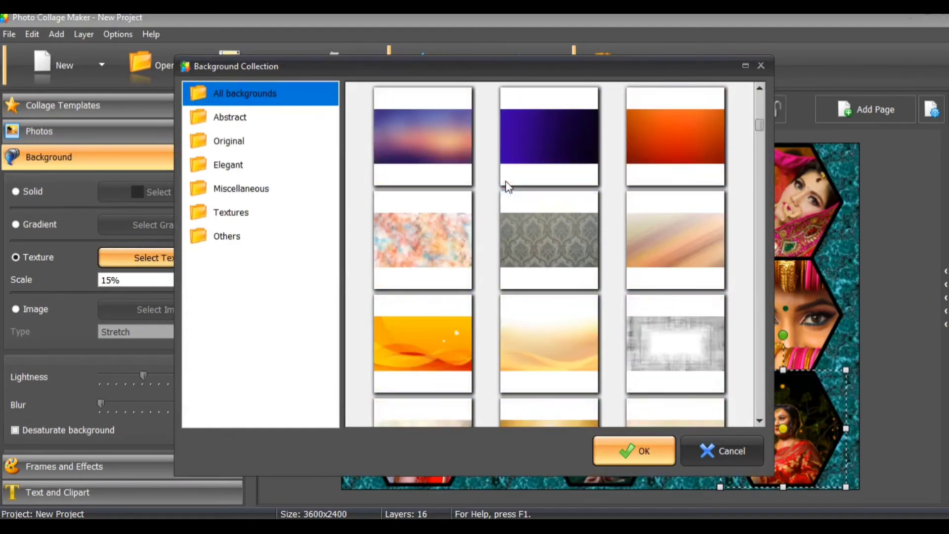
scroll(468, 287, "down", 5)
double_click(445, 276)
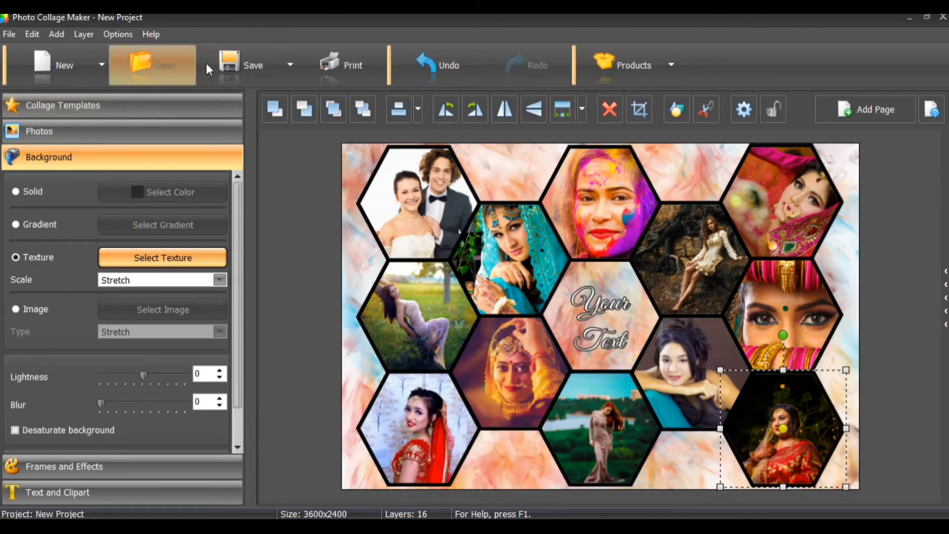
Export the hexagon collage as the JPEG "New collage3" on the Desktop, then close Photo Collage Maker.
left_click(246, 60)
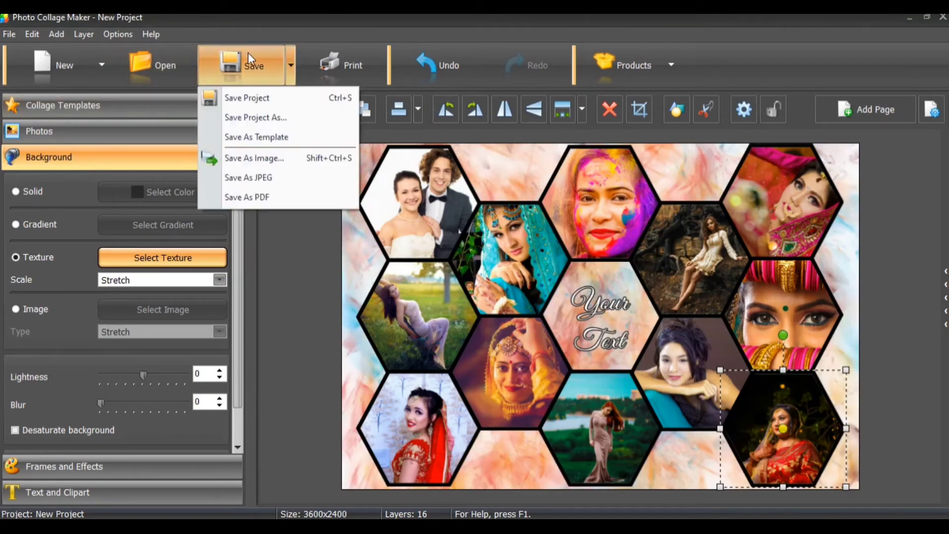
left_click(262, 196)
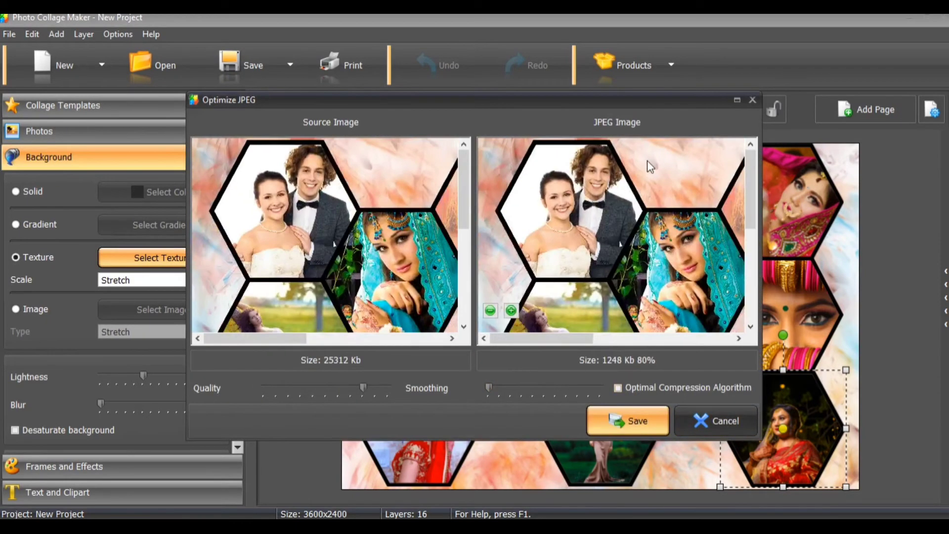
left_click(653, 420)
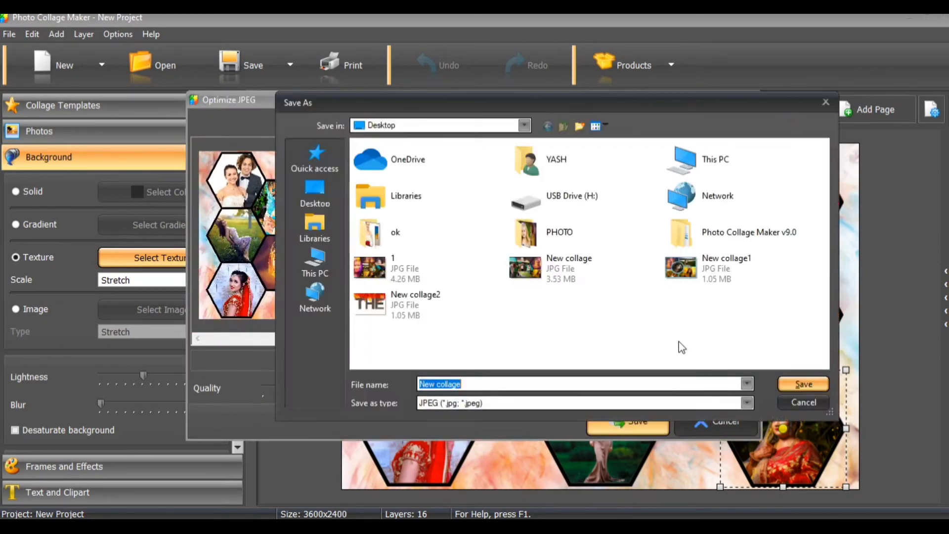
left_click(314, 227)
left_click(314, 193)
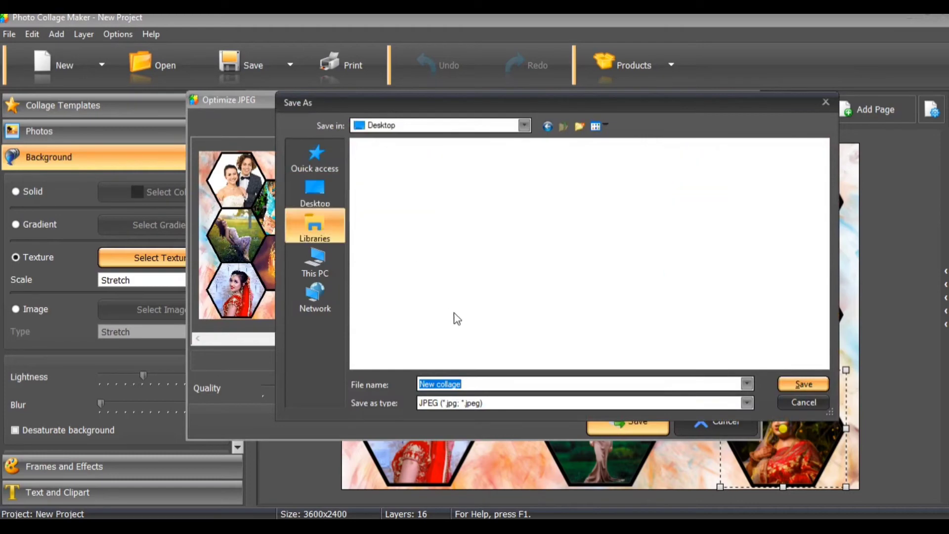
left_click(490, 384)
type("3")
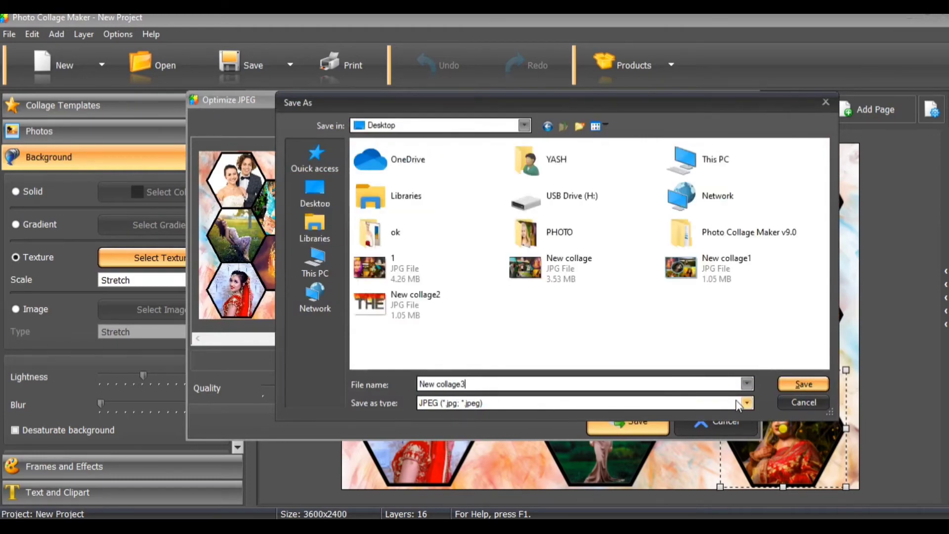
left_click(804, 384)
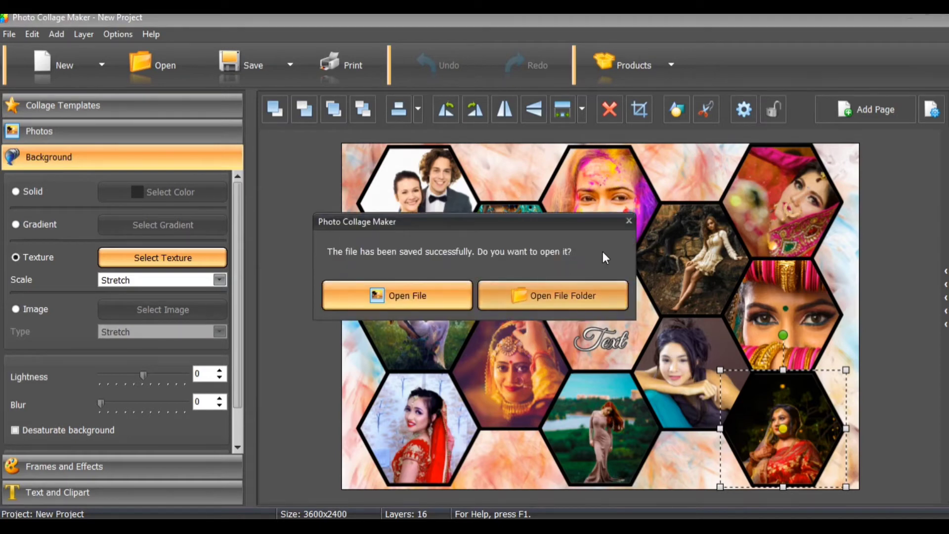
left_click(629, 220)
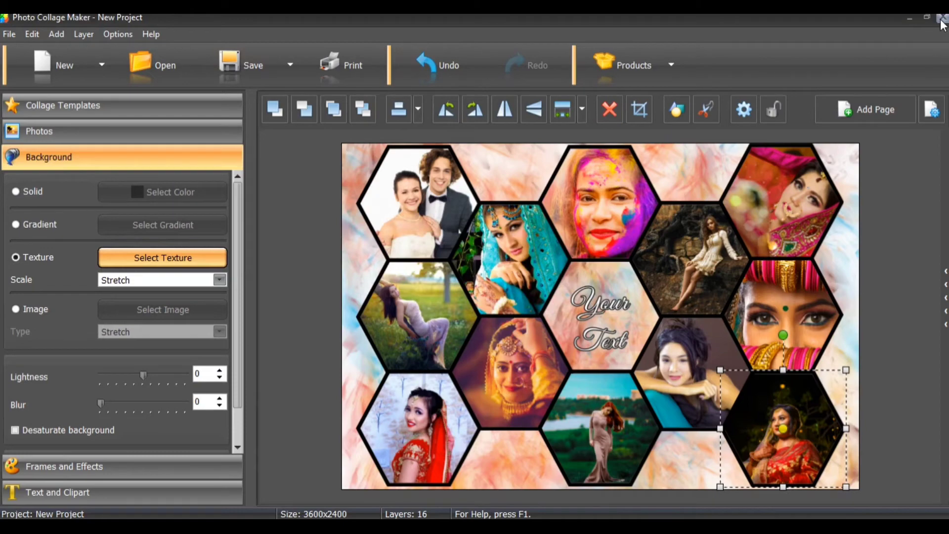
left_click(942, 20)
left_click(503, 292)
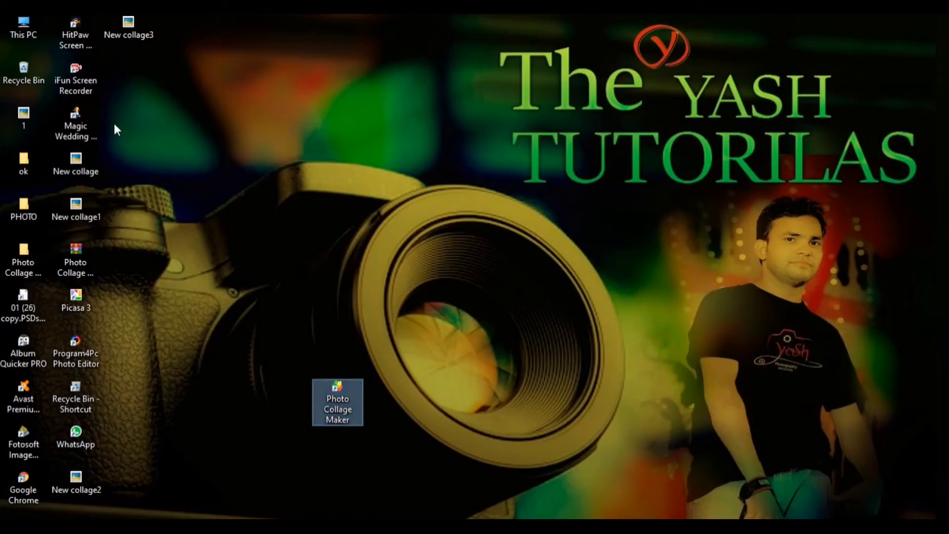
View the exported collages from the desktop in Picasa Photo Viewer, starting with "New collage" and ending with "New collage3".
double_click(88, 168)
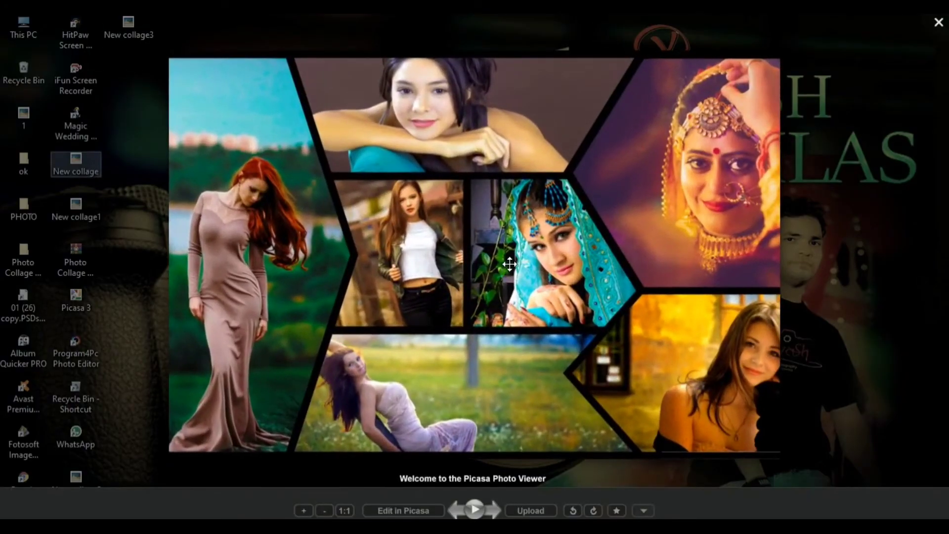
key("Right")
key("Left")
key("Right")
key("Right")
key("Right")
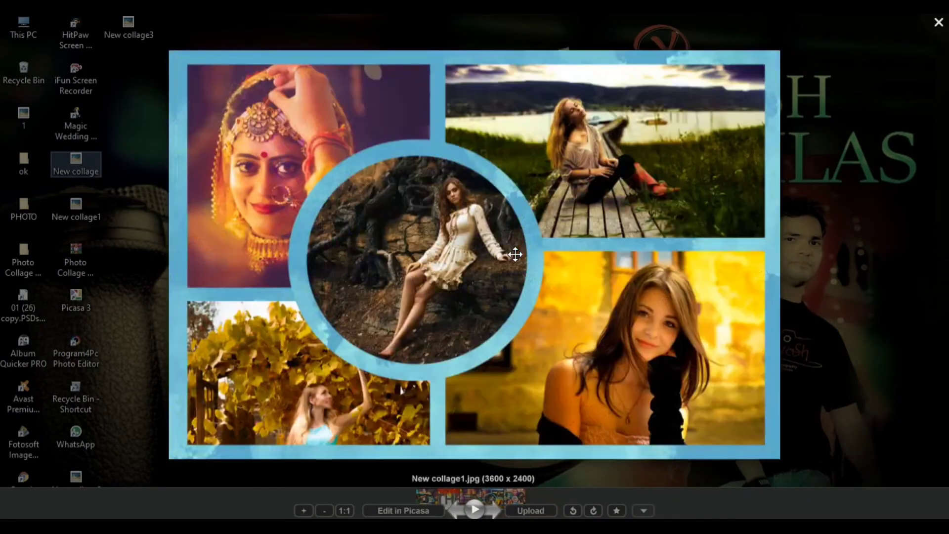
key("Right")
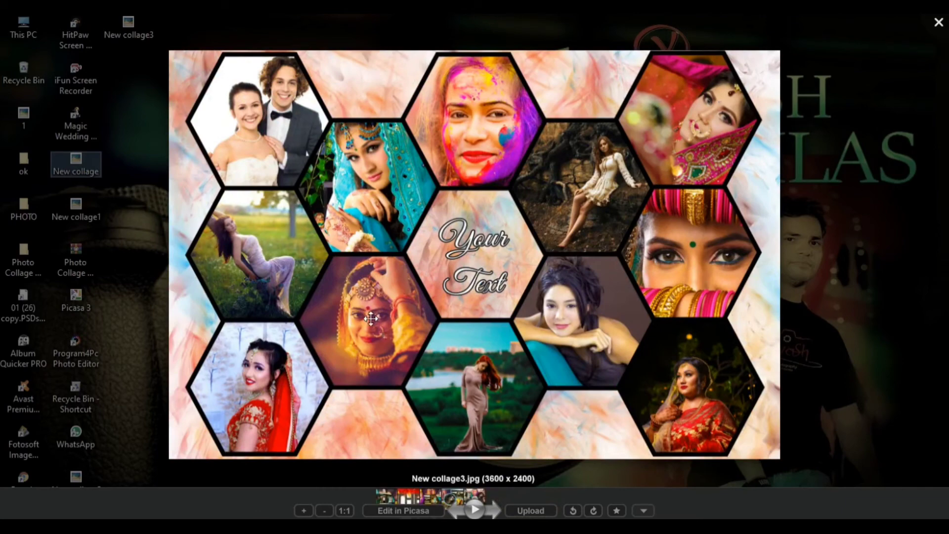
left_click(938, 22)
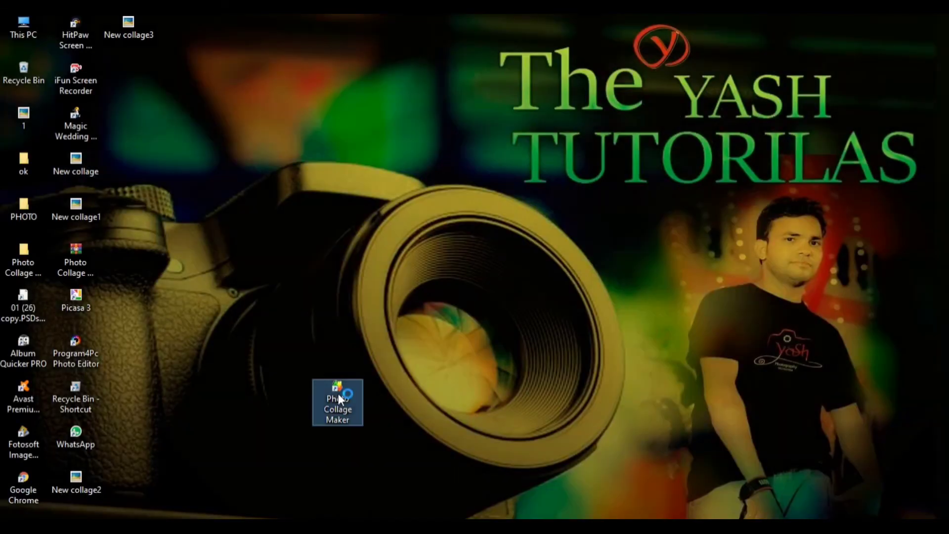
Restart Photo Collage Maker and set up a new heart-shaped collage on a 12 x 8 inch landscape page at 300 dpi.
double_click(340, 395)
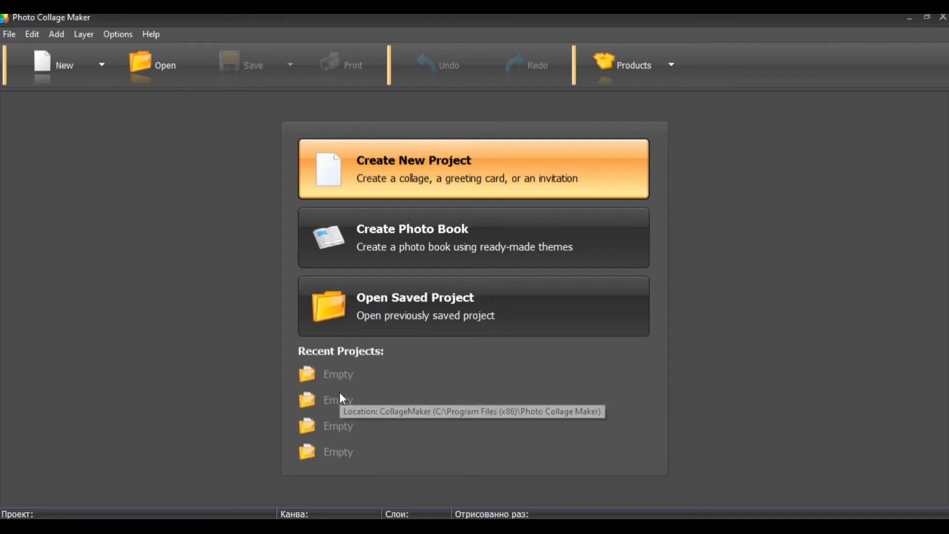
left_click(413, 164)
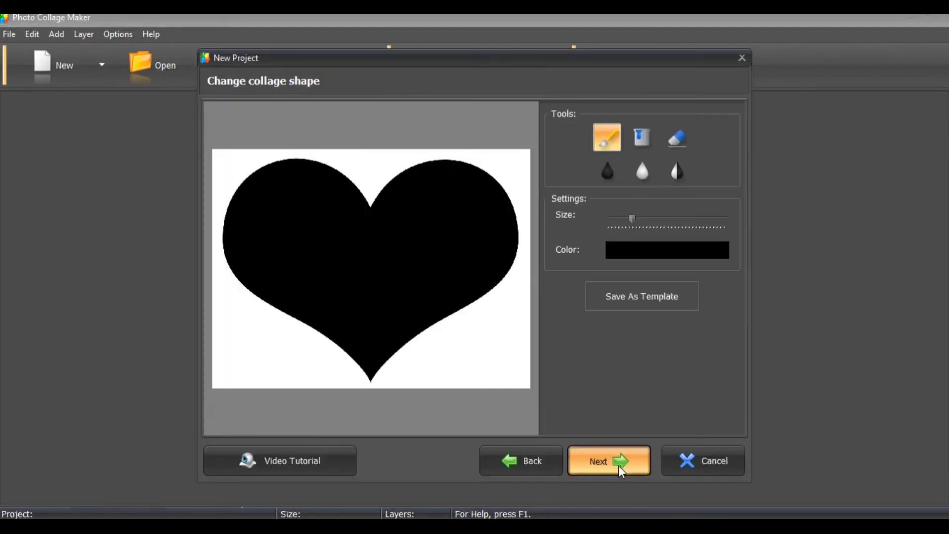
left_click(619, 467)
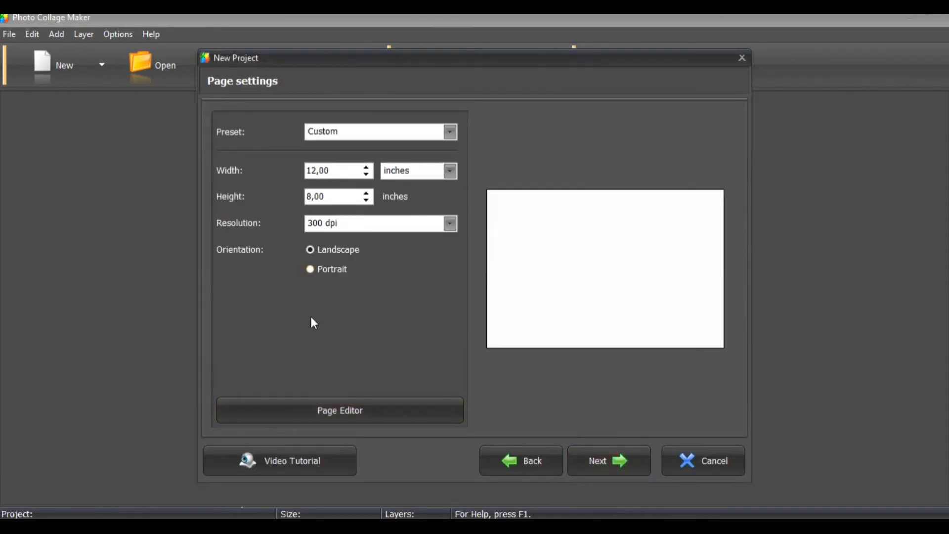
left_click(616, 459)
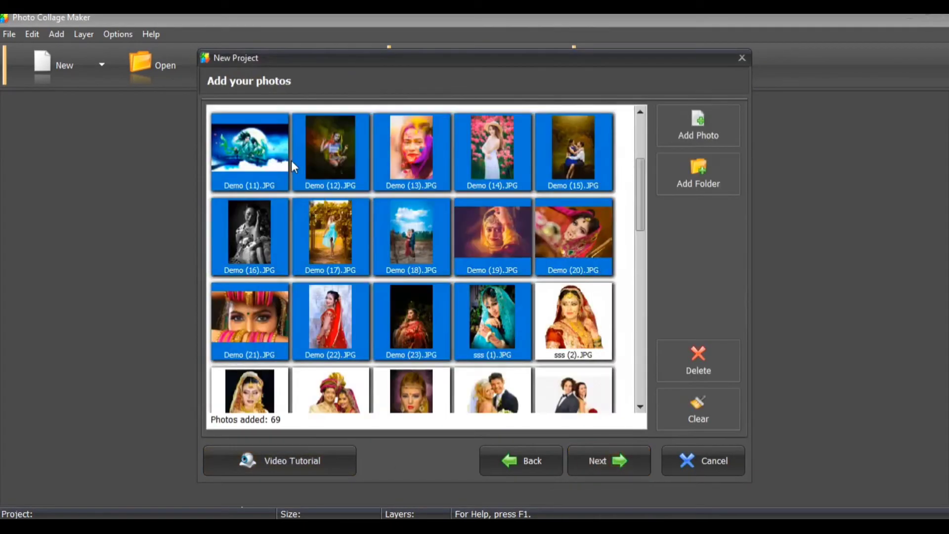
Select all the photos added to the new project and build the heart-shaped collage from them.
left_click(290, 163)
scroll(397, 239, "down", 10)
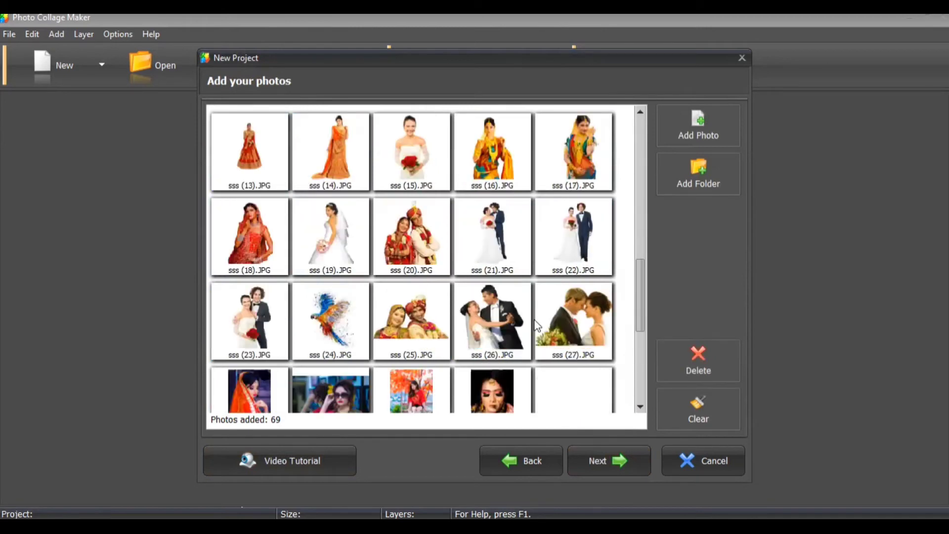
key("ctrl+a")
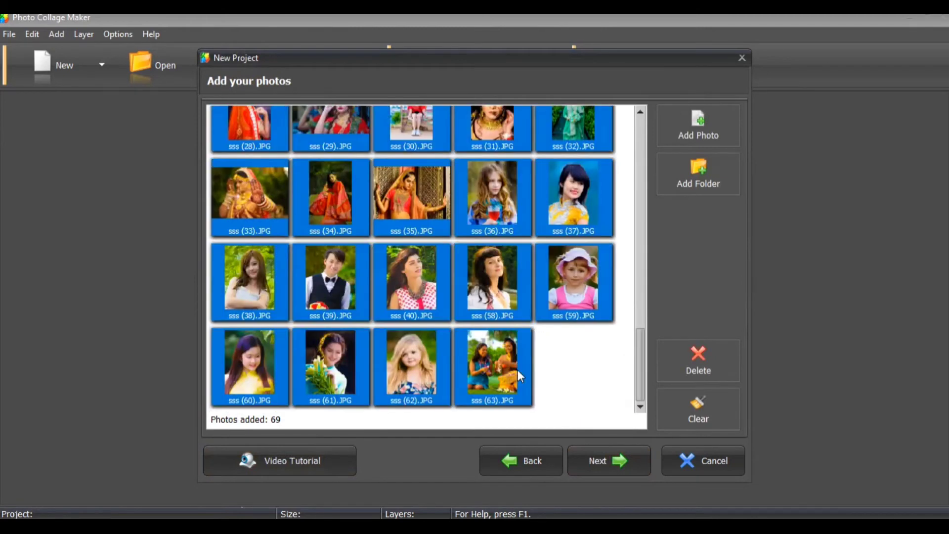
left_click(598, 458)
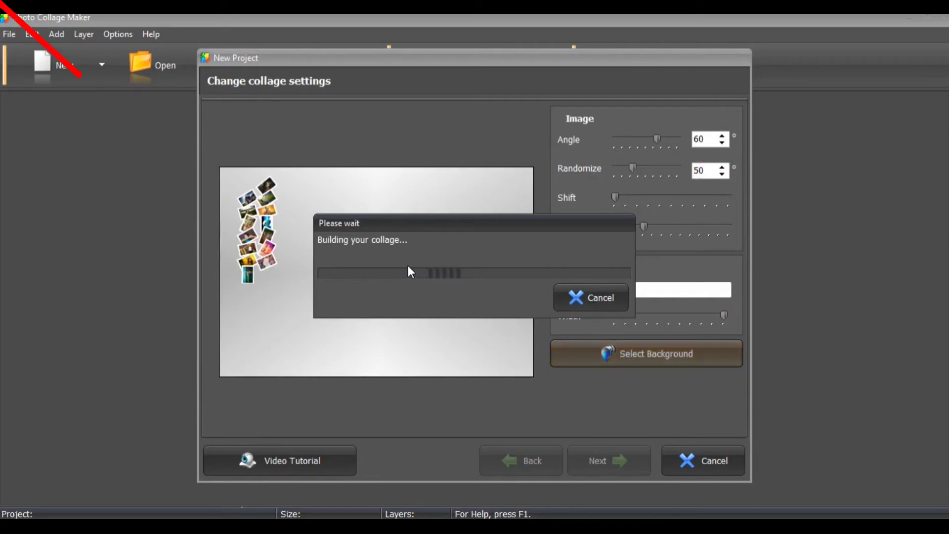
left_click_drag(403, 224, 494, 88)
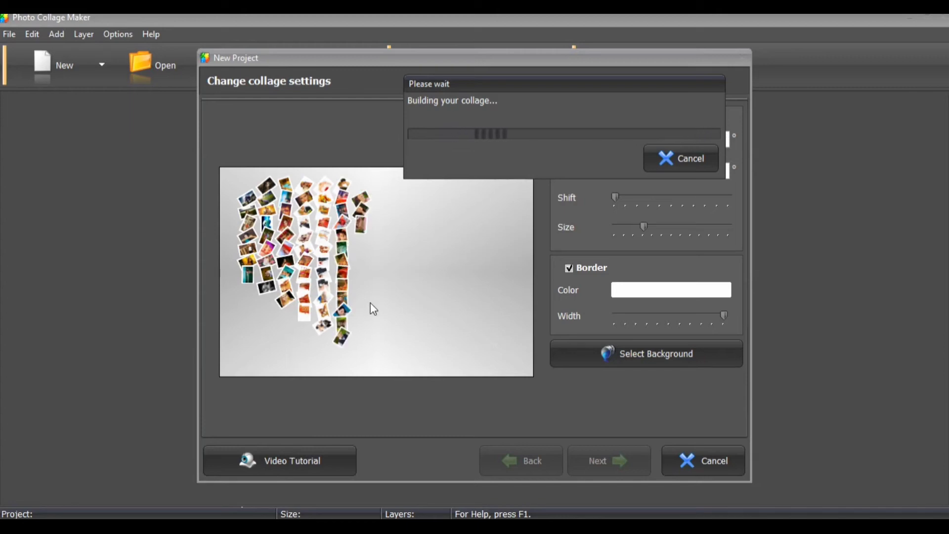
key("super")
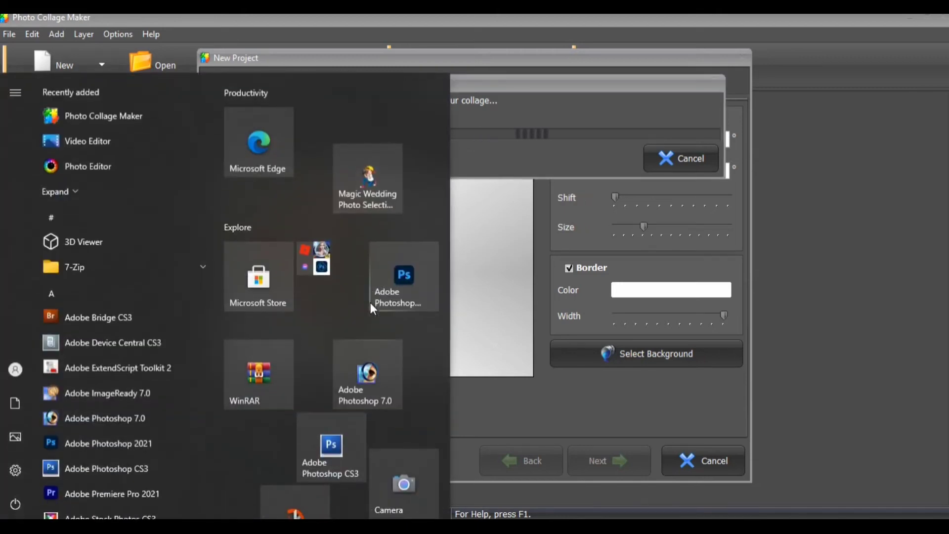
key("Escape")
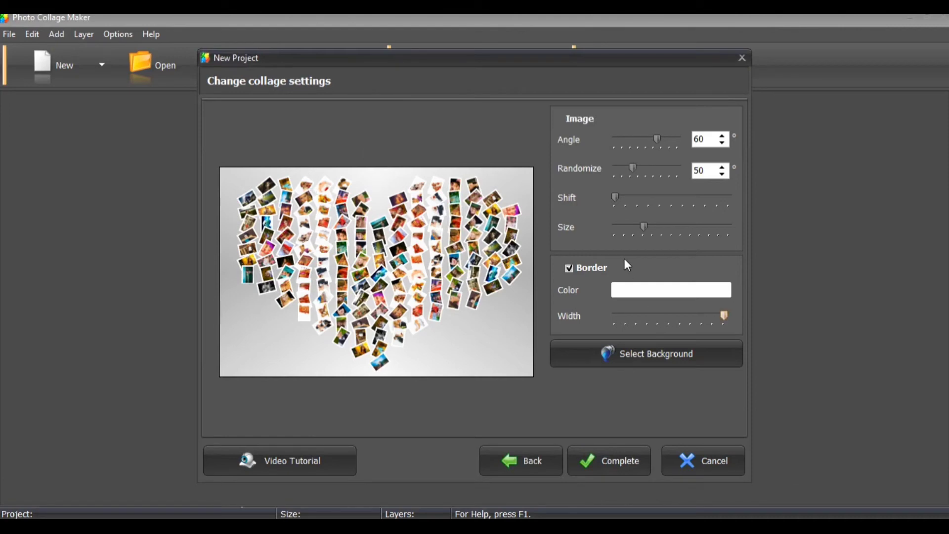
Set the heart collage's background to the PHOTO folder image of the dark-haired woman in yellow against blue, using the Stretch type.
left_click(673, 348)
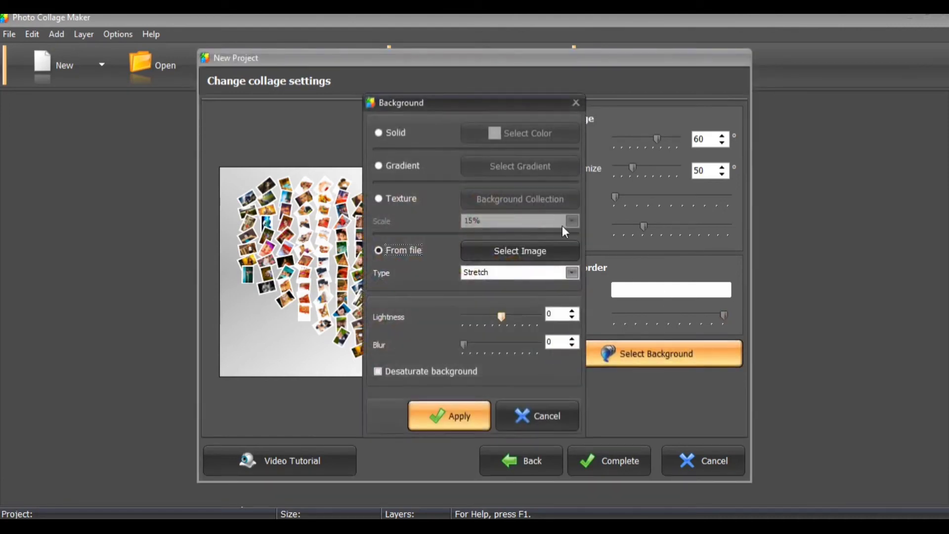
left_click_drag(516, 97, 789, 98)
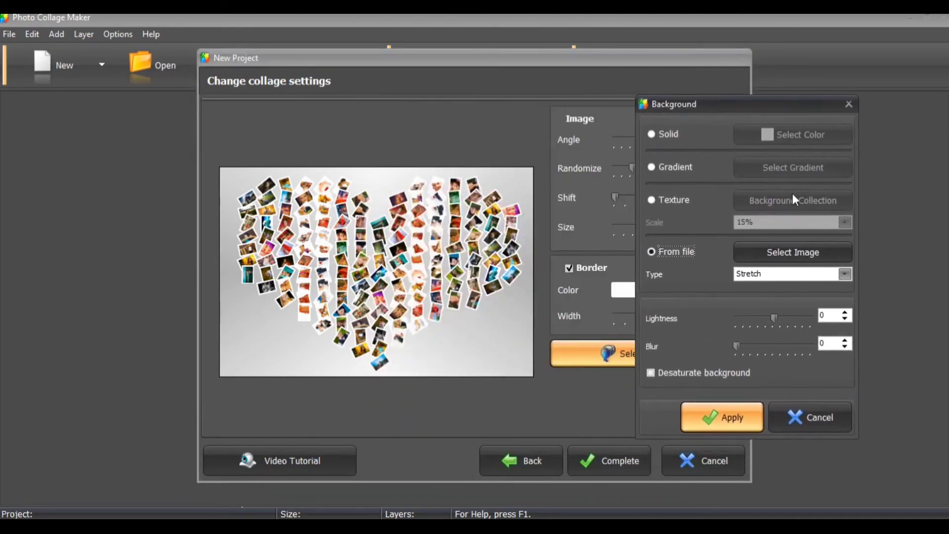
left_click(770, 253)
scroll(505, 303, "down", 15)
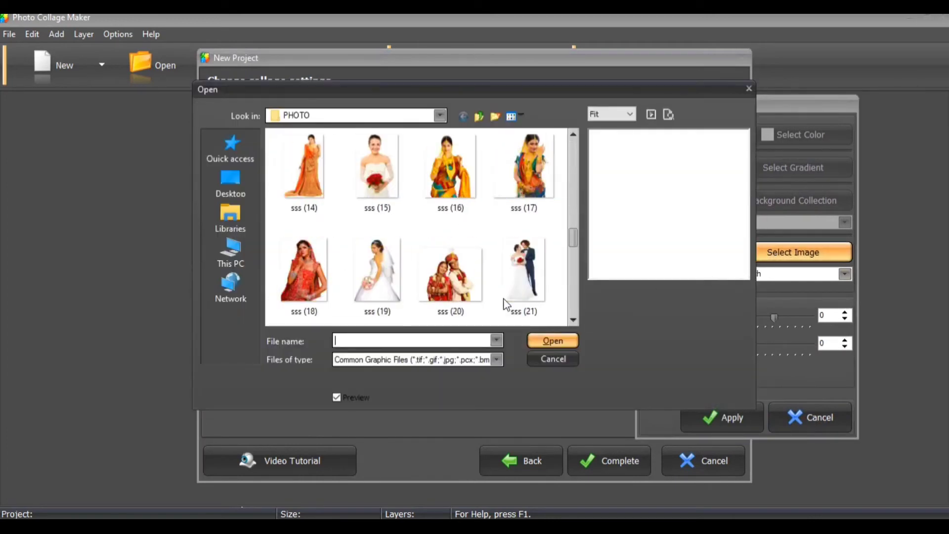
scroll(503, 298, "up", 5)
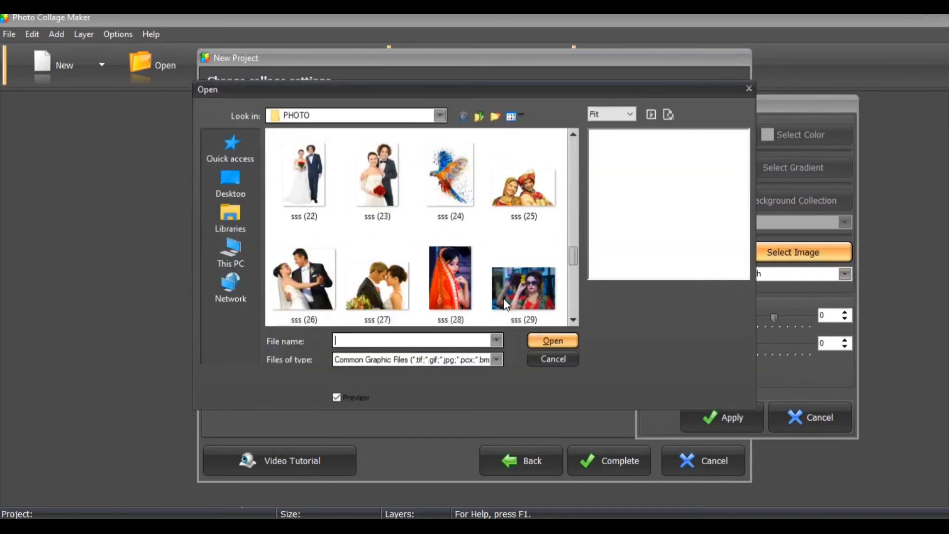
scroll(505, 270, "down", 5)
scroll(528, 213, "up", 2)
double_click(522, 198)
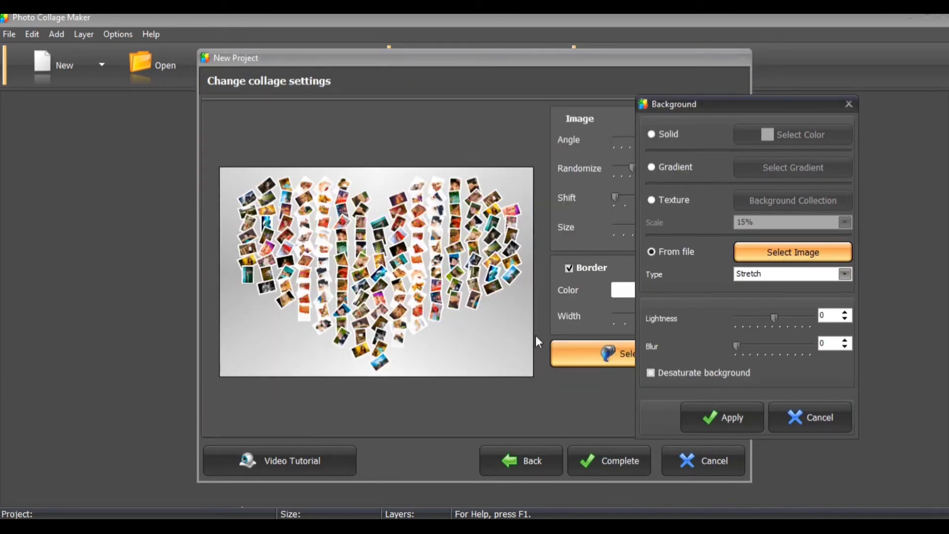
left_click(717, 420)
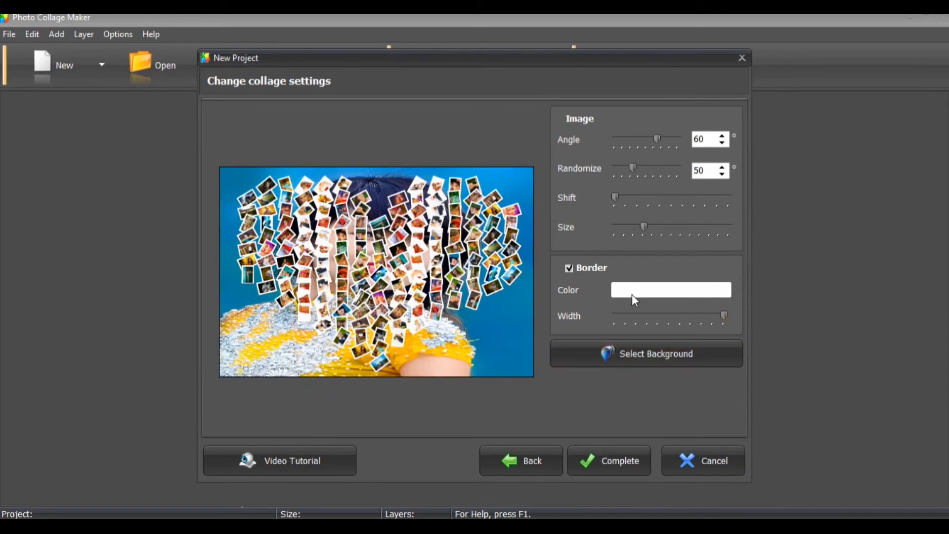
Set the heart collage's background to the blue, pink, green and yellow blended texture from the Background Collection.
left_click(642, 351)
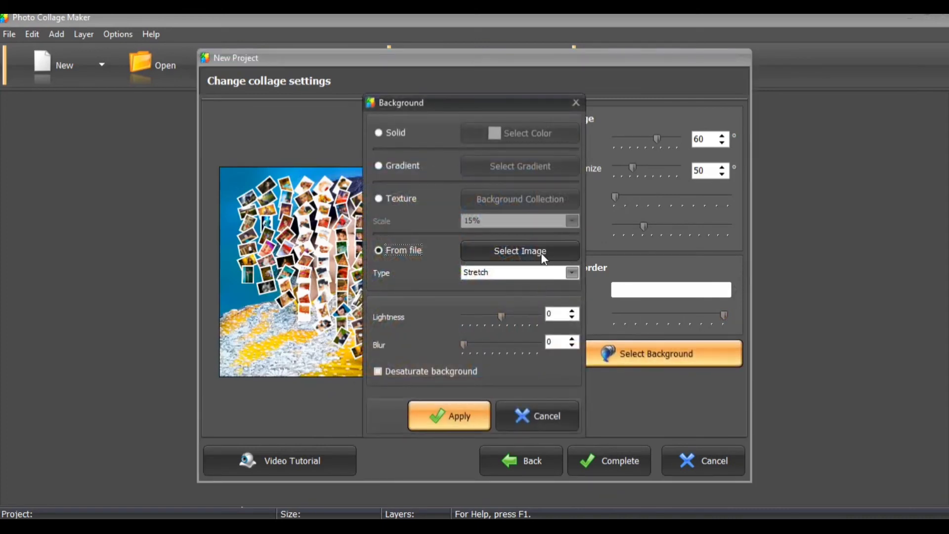
left_click(379, 198)
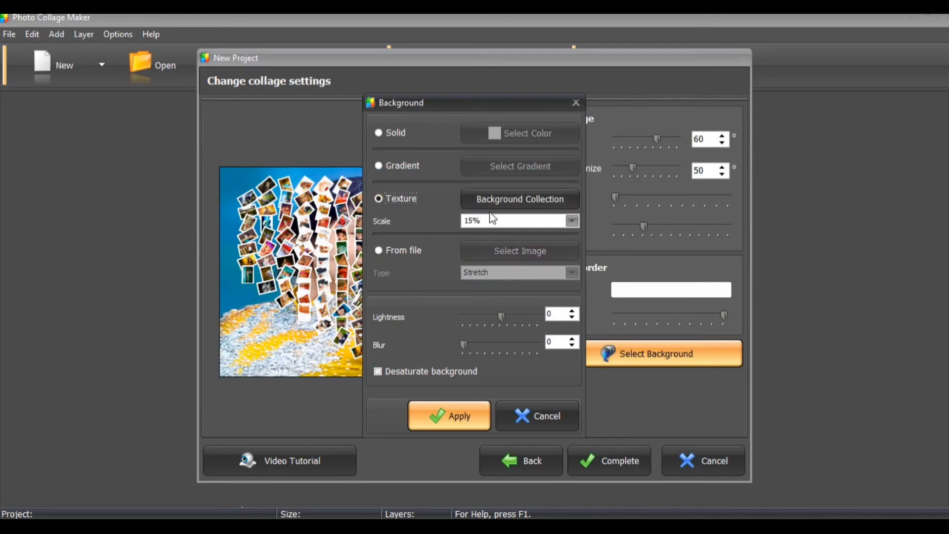
left_click(524, 210)
scroll(533, 332, "down", 3)
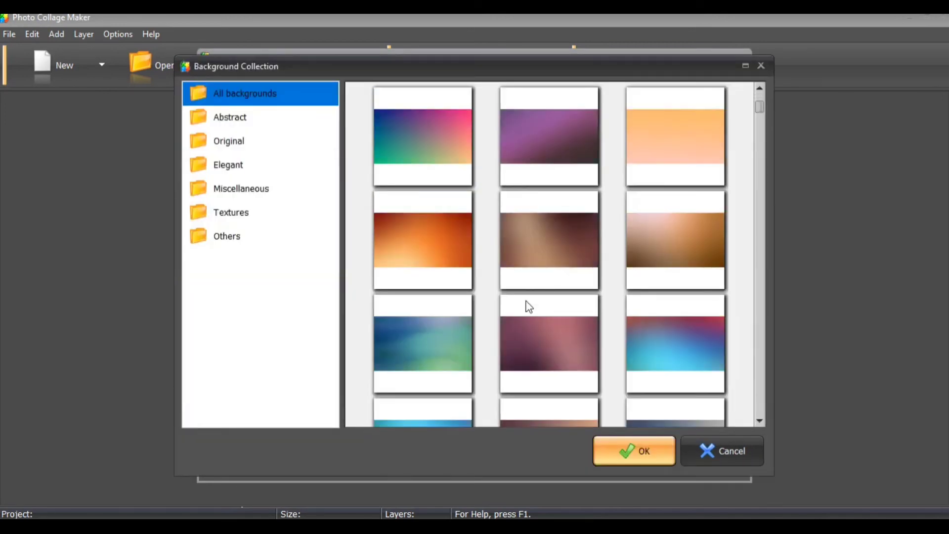
double_click(449, 157)
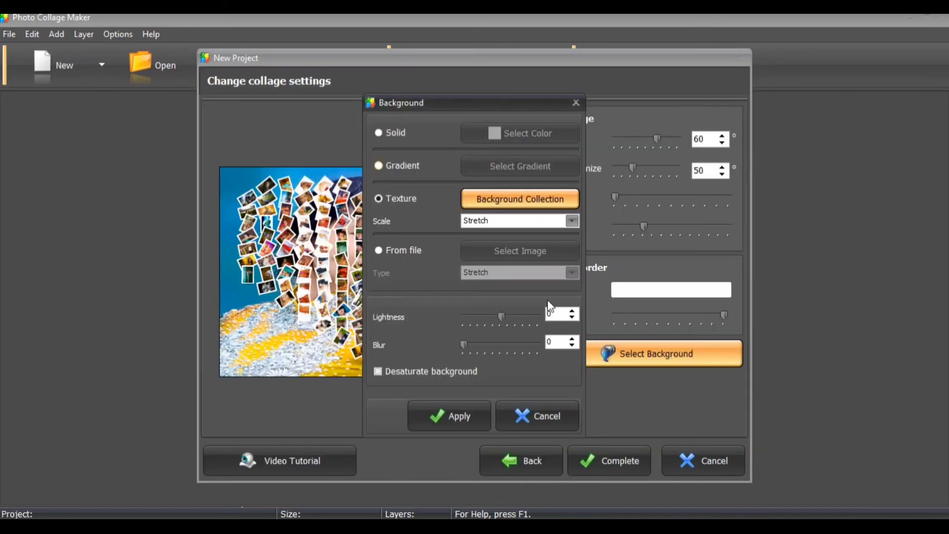
left_click(442, 420)
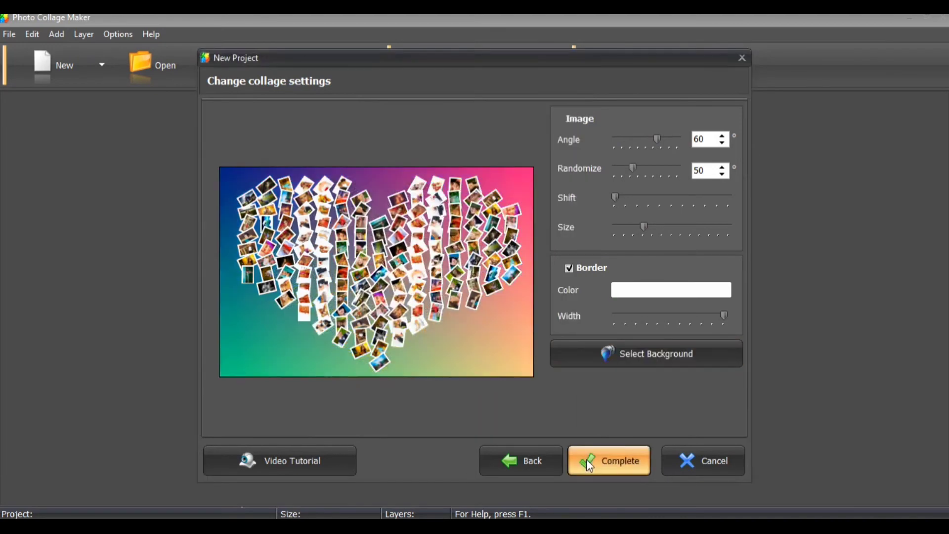
Apply the dark navy and purple gradient as the collage background and complete the heart collage.
left_click(608, 354)
left_click(486, 168)
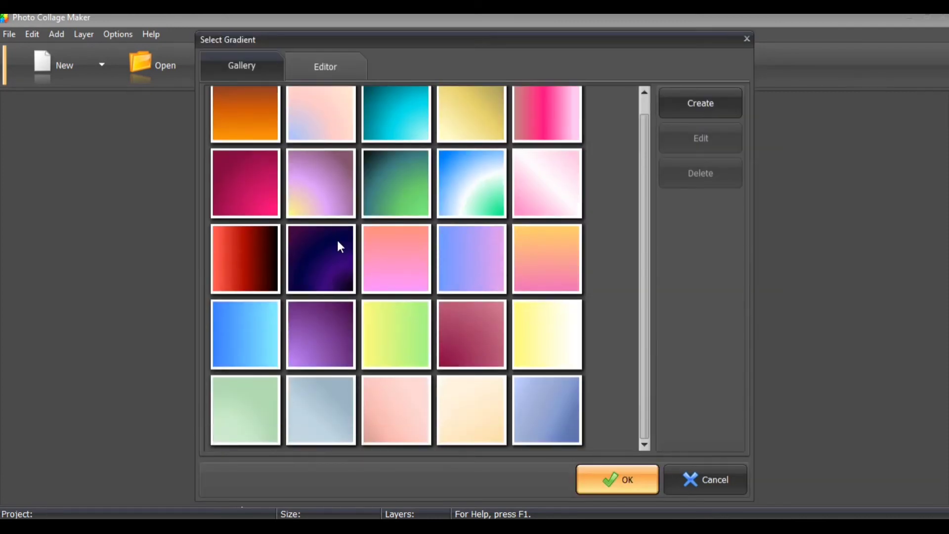
double_click(340, 246)
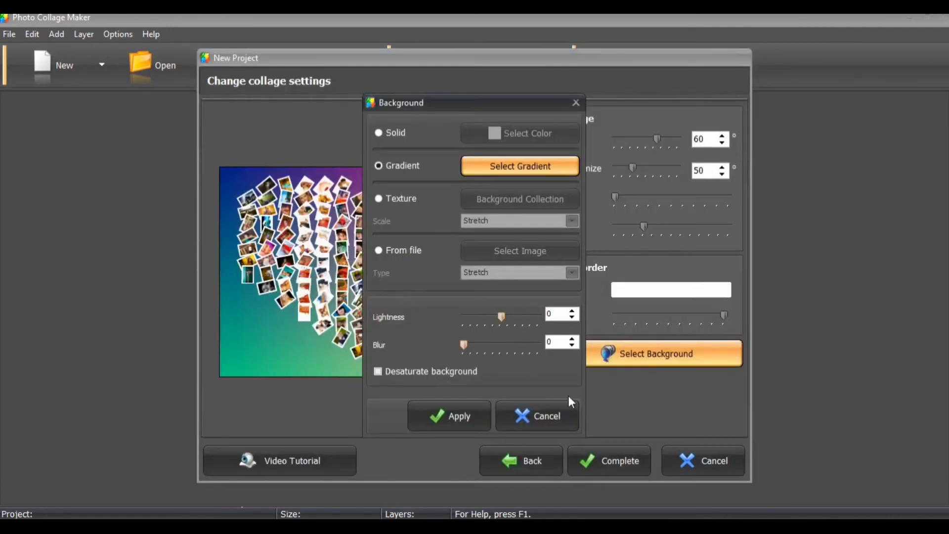
left_click(461, 412)
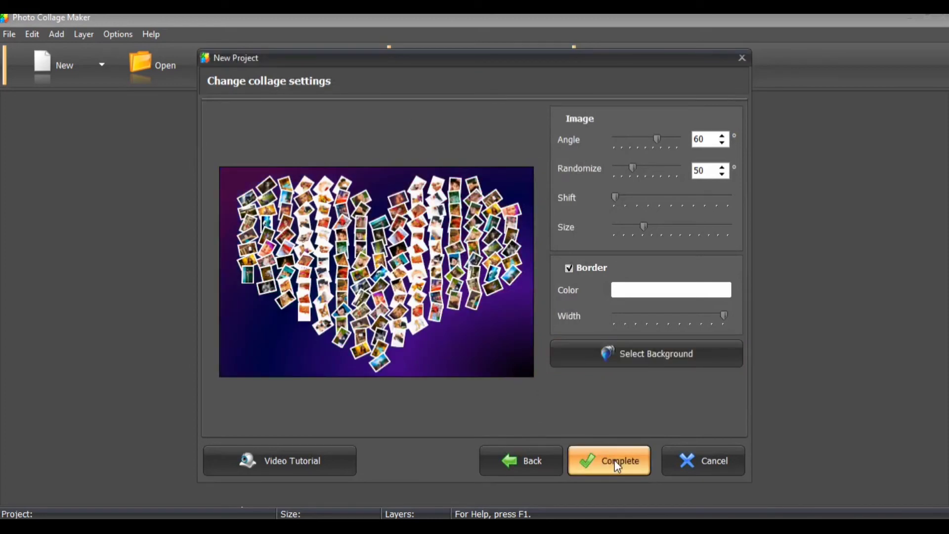
left_click(615, 460)
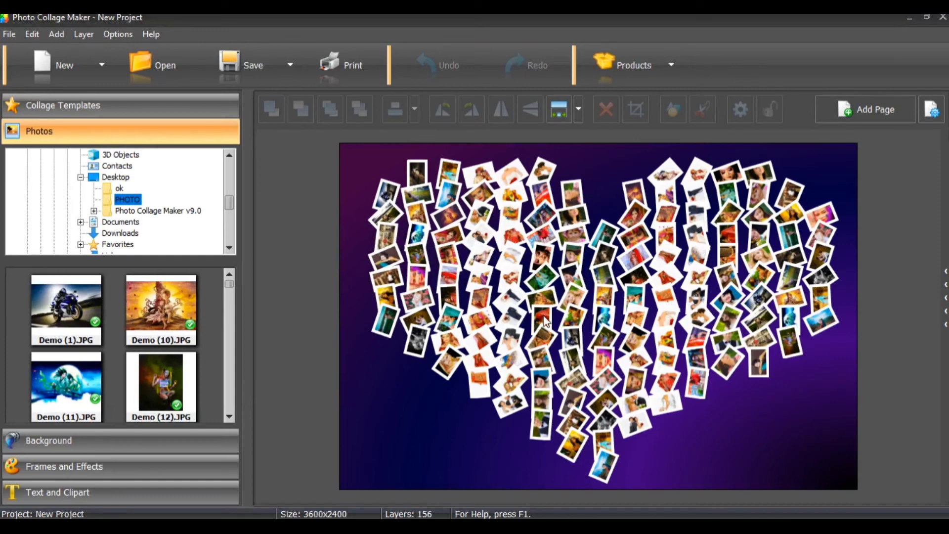
Rotate the two lowest photos at the heart's tip so that both lie roughly horizontal.
left_click(582, 444)
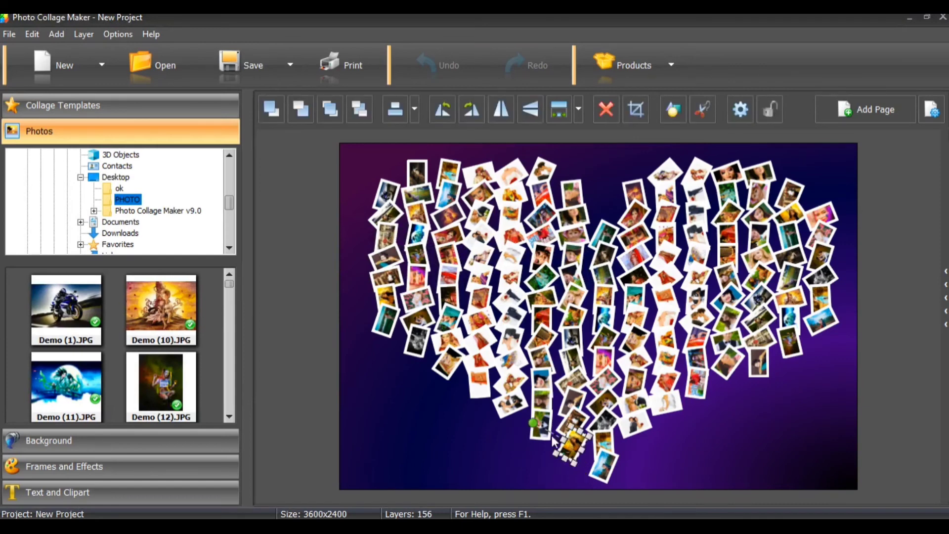
left_click_drag(530, 424, 582, 399)
left_click(605, 469)
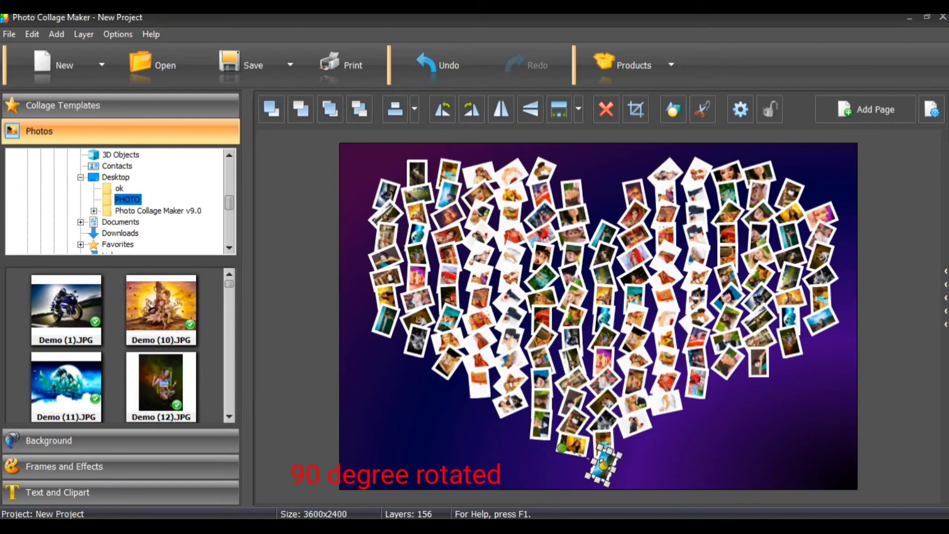
left_click_drag(559, 446, 603, 423)
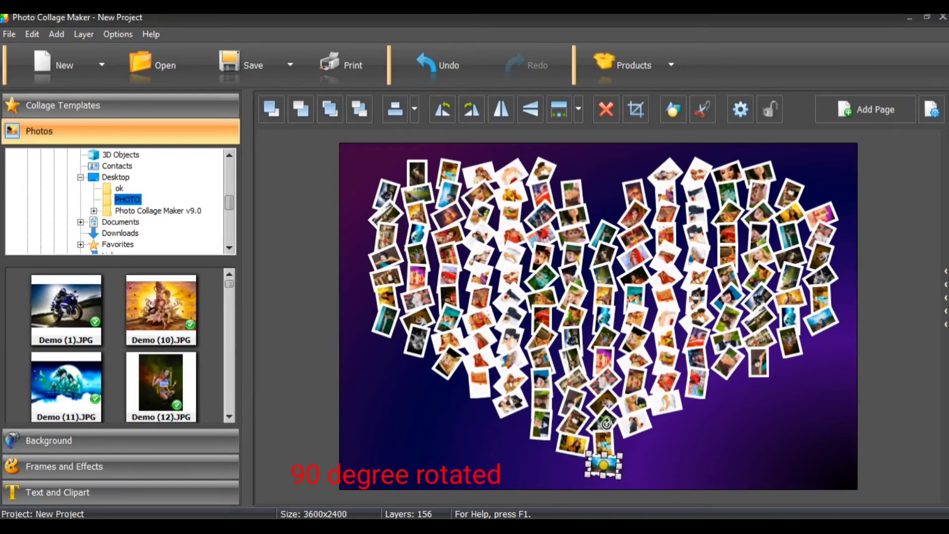
left_click(726, 445)
Rotate the upright end photos on the heart's lower right and lower left edges to a roughly horizontal position.
left_click(670, 406)
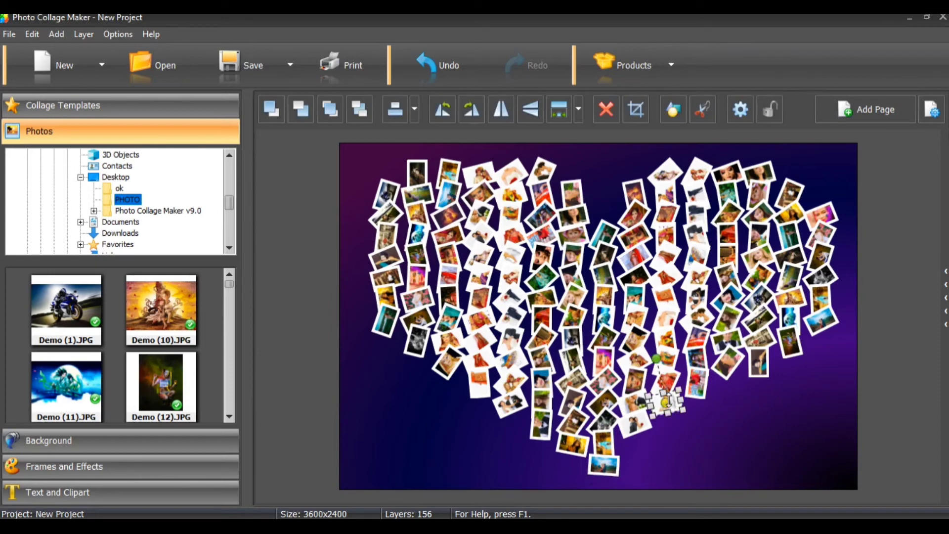
left_click(757, 364)
left_click_drag(726, 364, 749, 316)
left_click(809, 401)
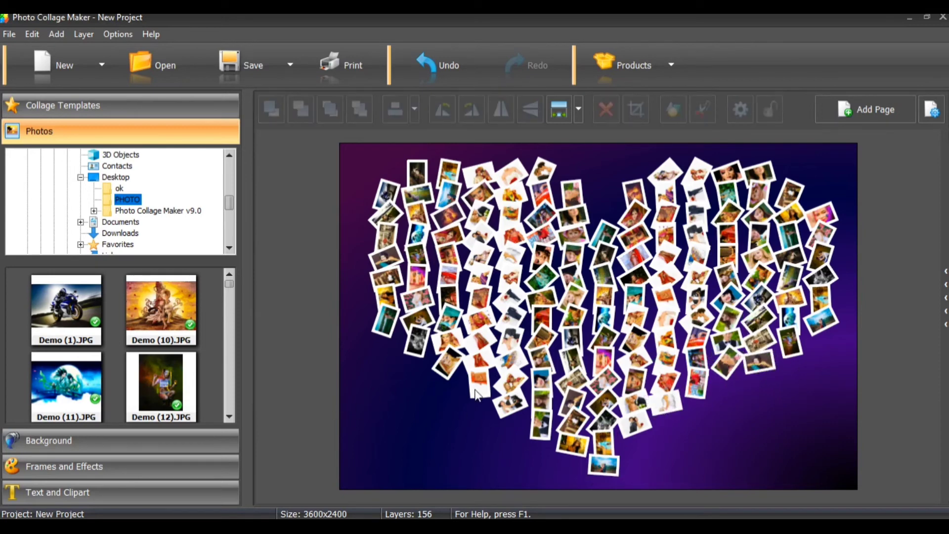
left_click(484, 385)
left_click_drag(441, 391, 491, 340)
left_click(408, 439)
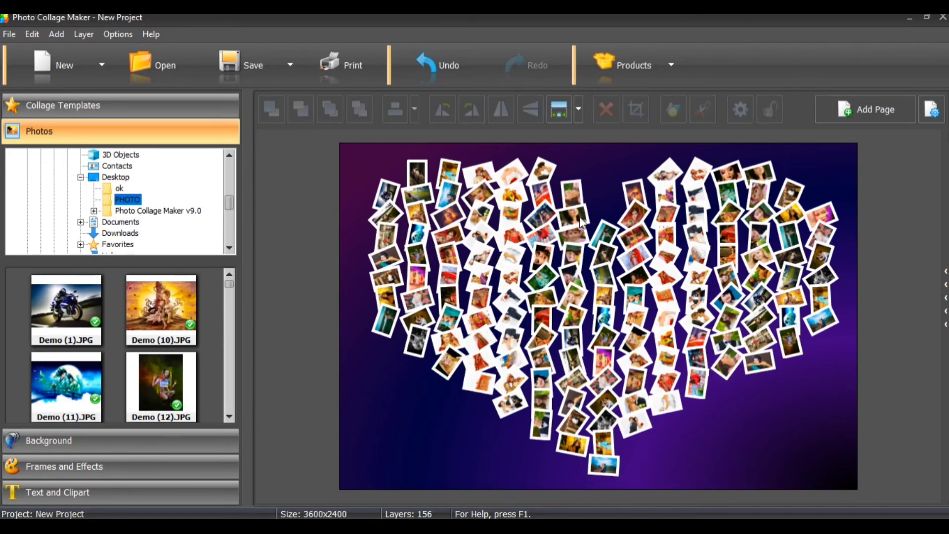
Export the heart collage as a JPEG and view the saved file in Picasa Photo Viewer.
right_click(236, 74)
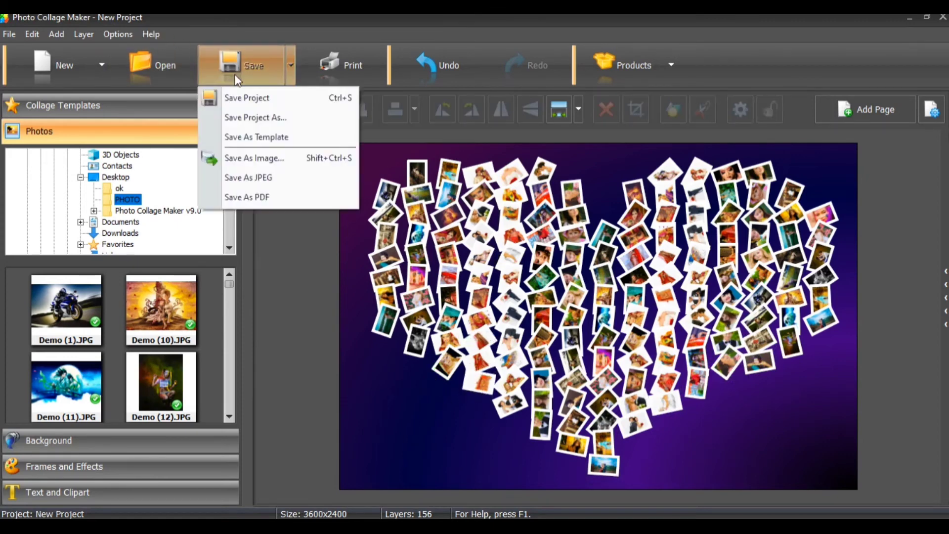
left_click(259, 180)
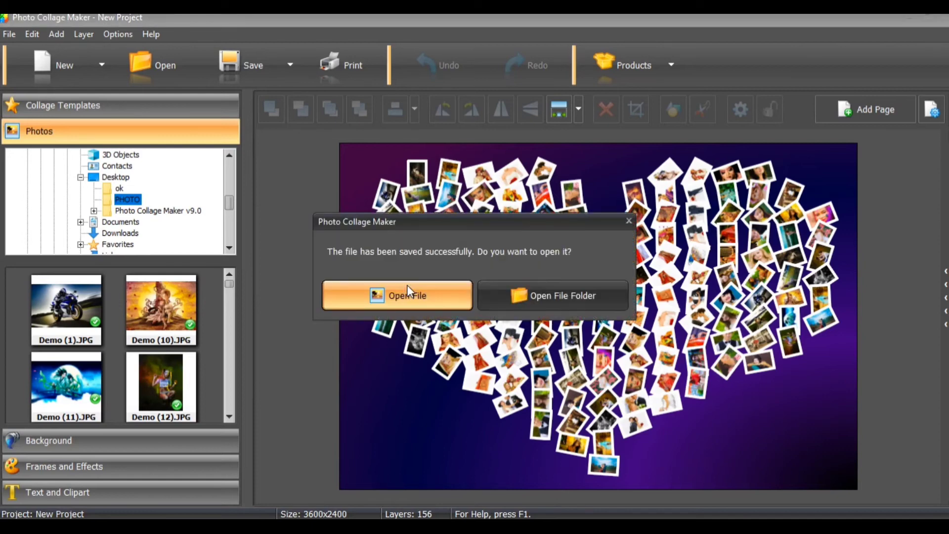
left_click(422, 300)
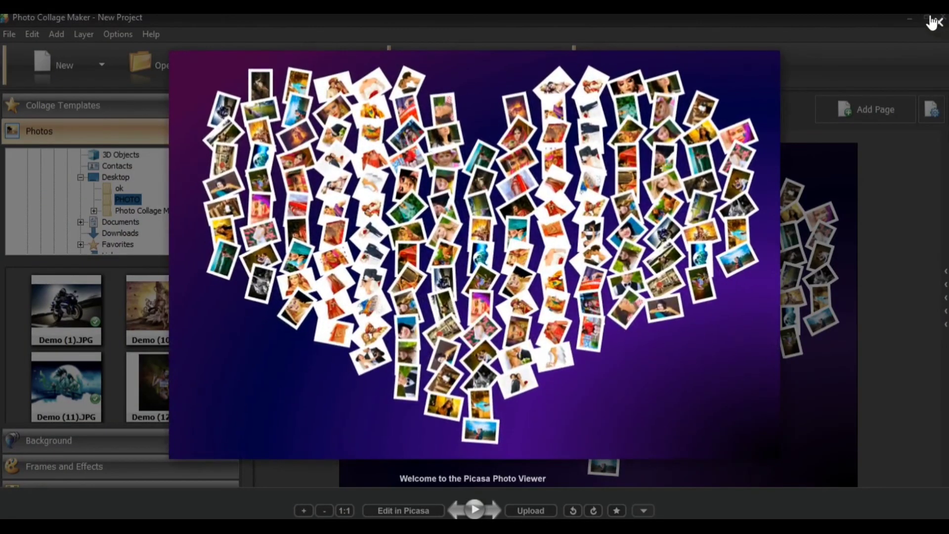
left_click(937, 22)
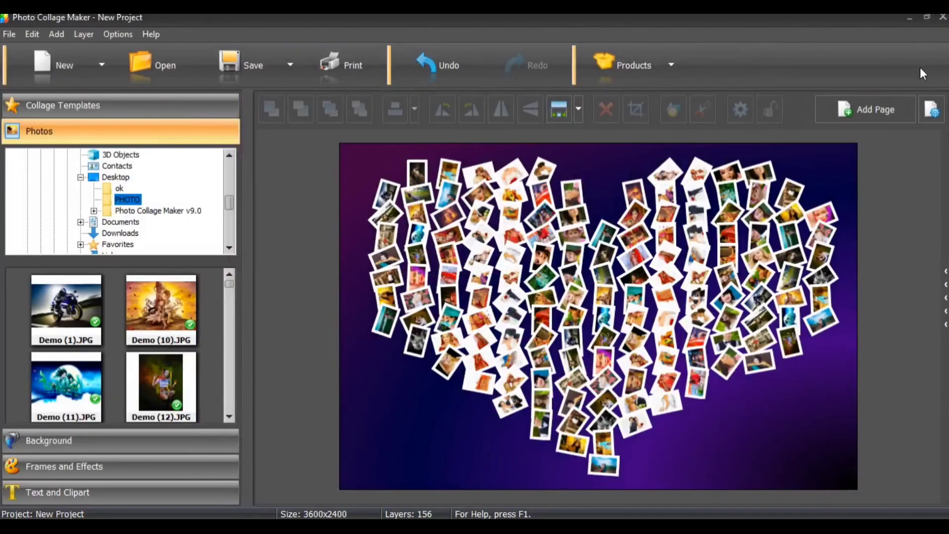
Look through the text and clipart options and the available collage templates in all categories.
left_click(67, 466)
left_click(73, 495)
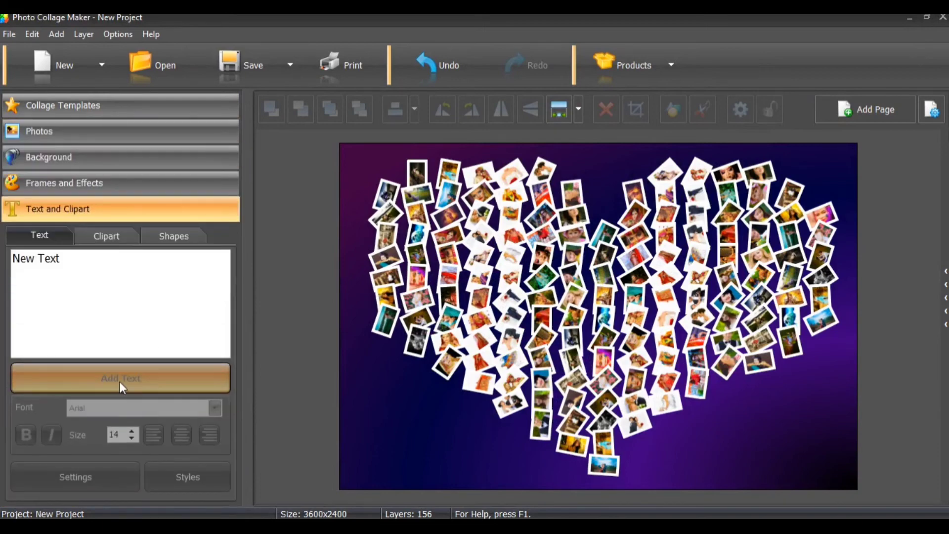
left_click(99, 205)
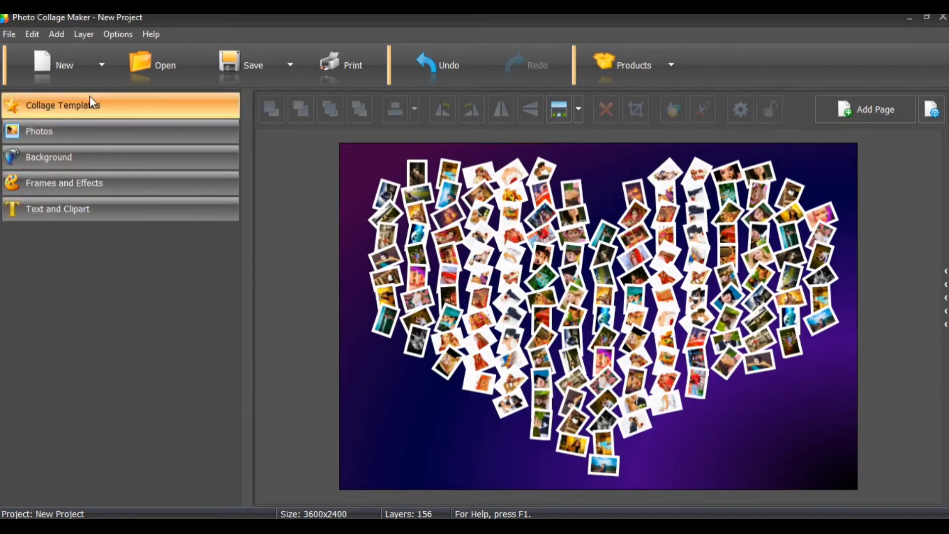
left_click(90, 99)
scroll(145, 280, "down", 3)
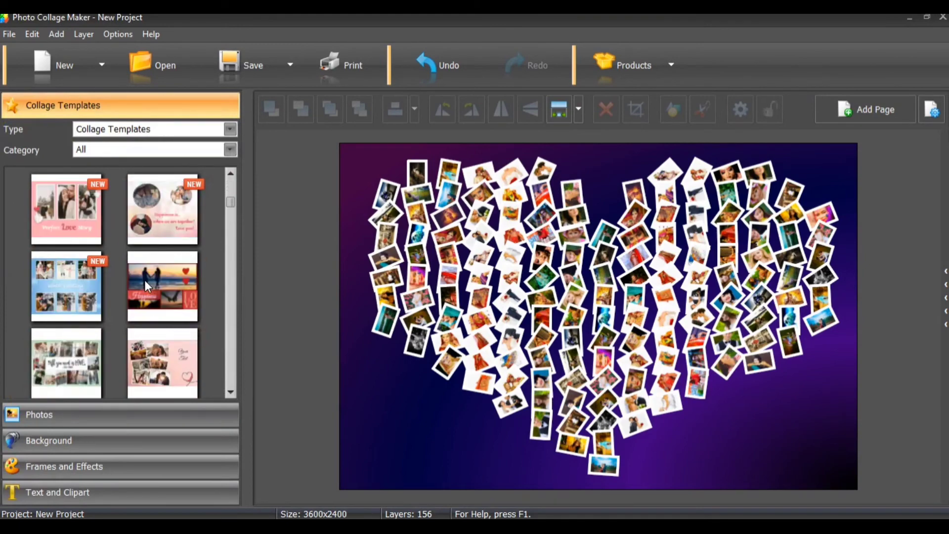
scroll(109, 275, "down", 3)
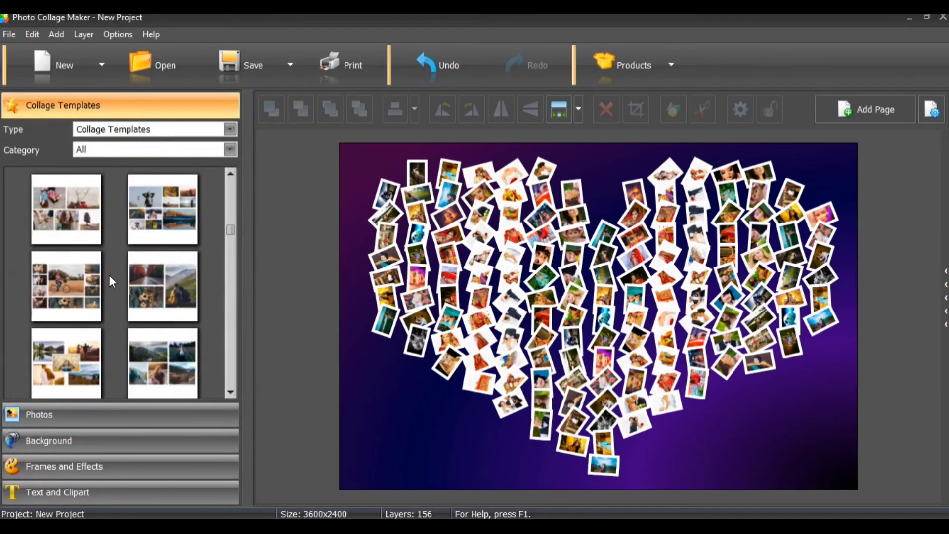
scroll(147, 290, "up", 3)
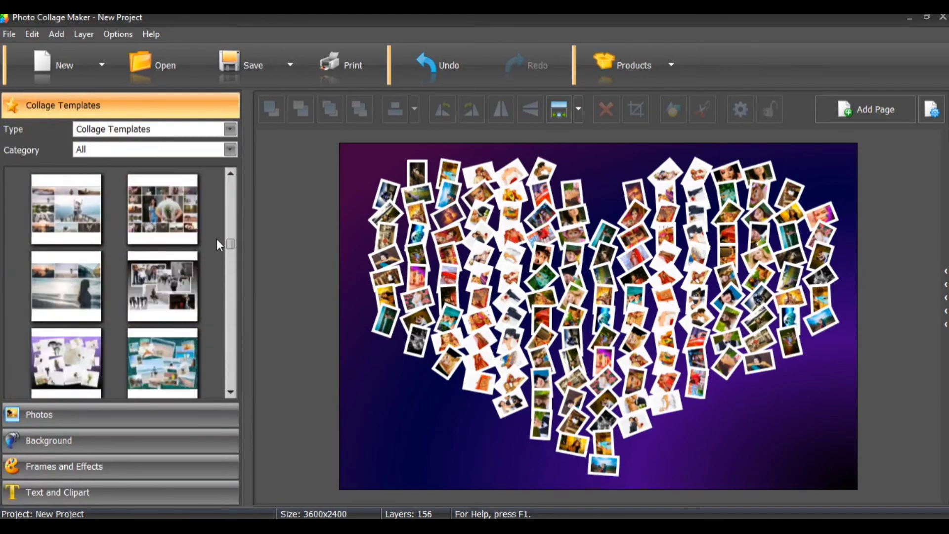
Close the project without saving changes, close File Explorer, and restart Photo Collage Maker from the desktop.
left_click(944, 20)
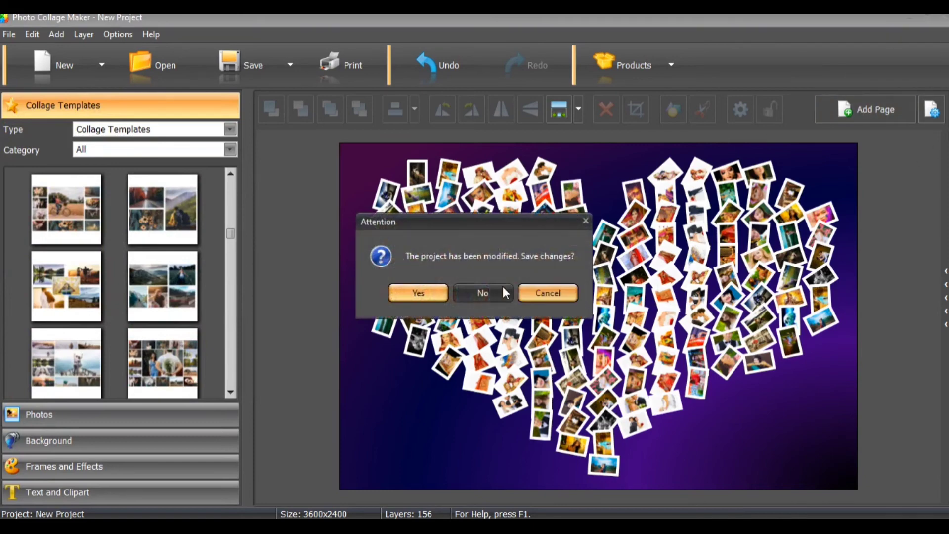
left_click(483, 291)
left_click(343, 389)
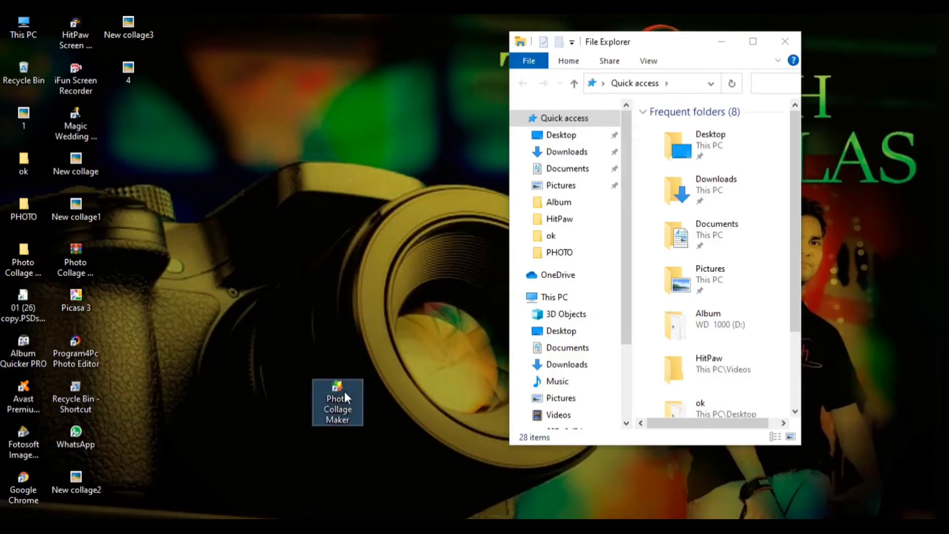
left_click(785, 41)
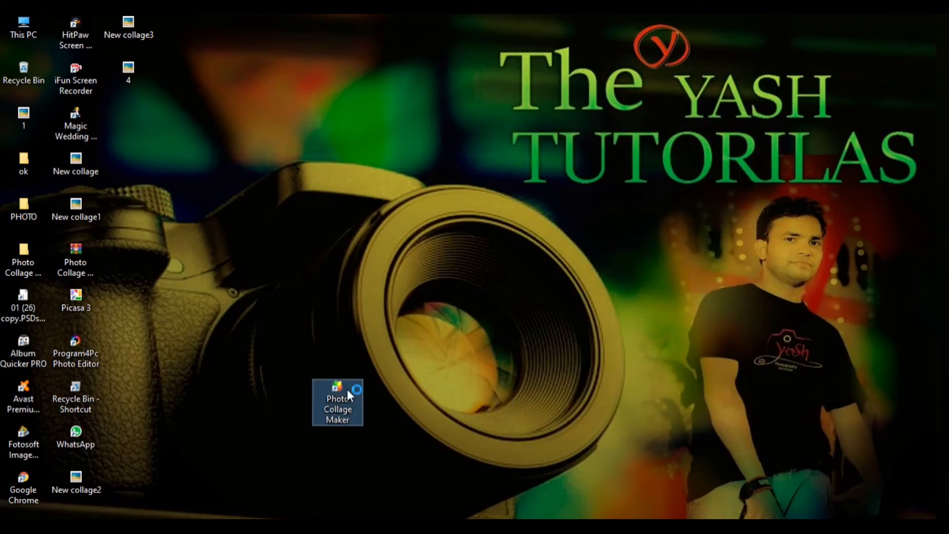
right_click(423, 329)
left_click(430, 333)
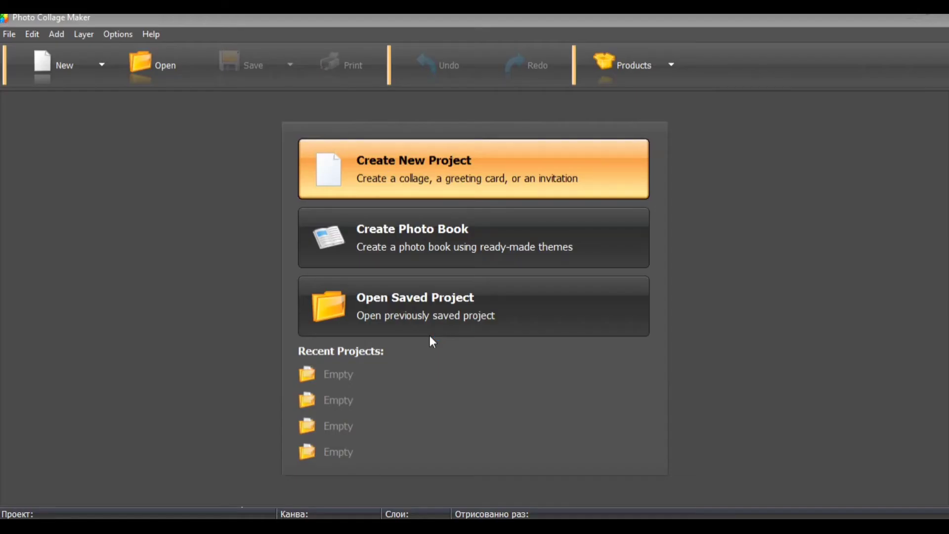
Create a new text-type auto collage on a 12 x 8 inch landscape page at 300 dpi.
left_click(427, 196)
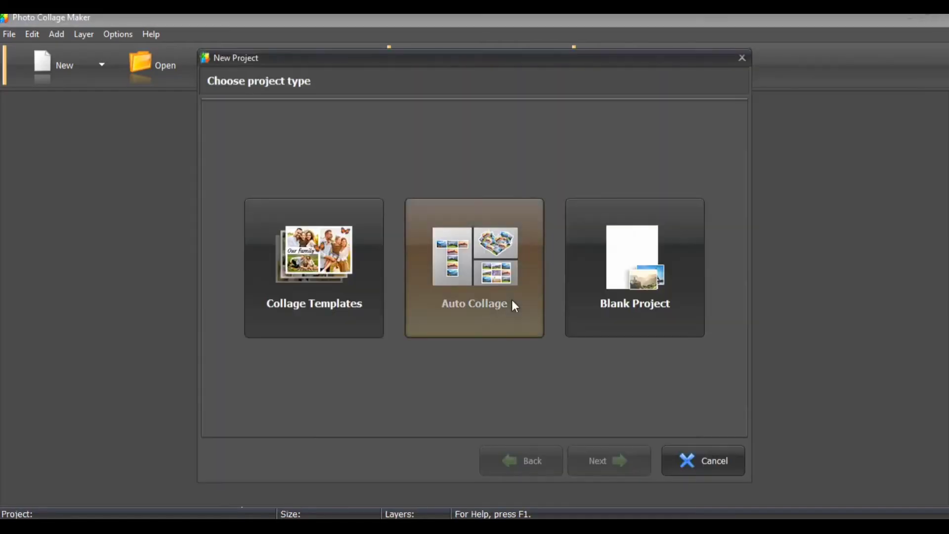
left_click(497, 268)
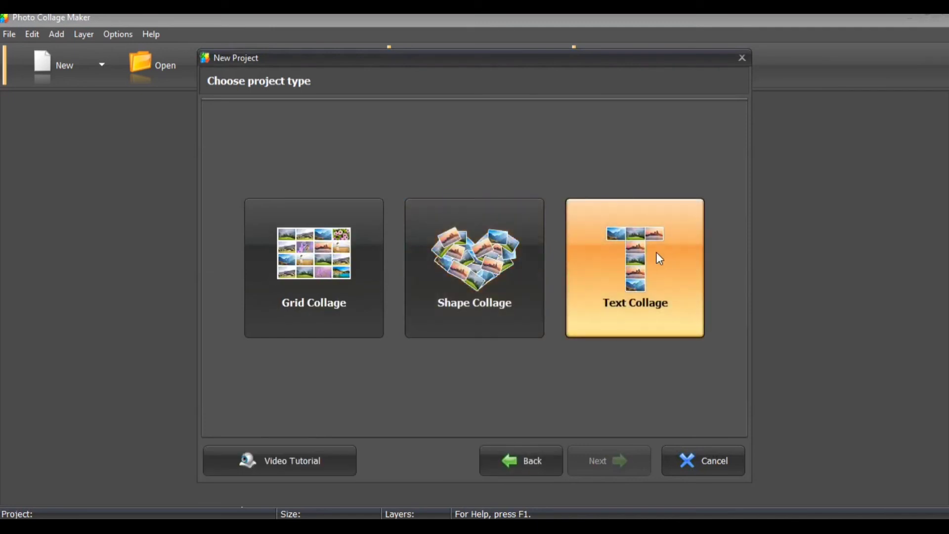
left_click(662, 251)
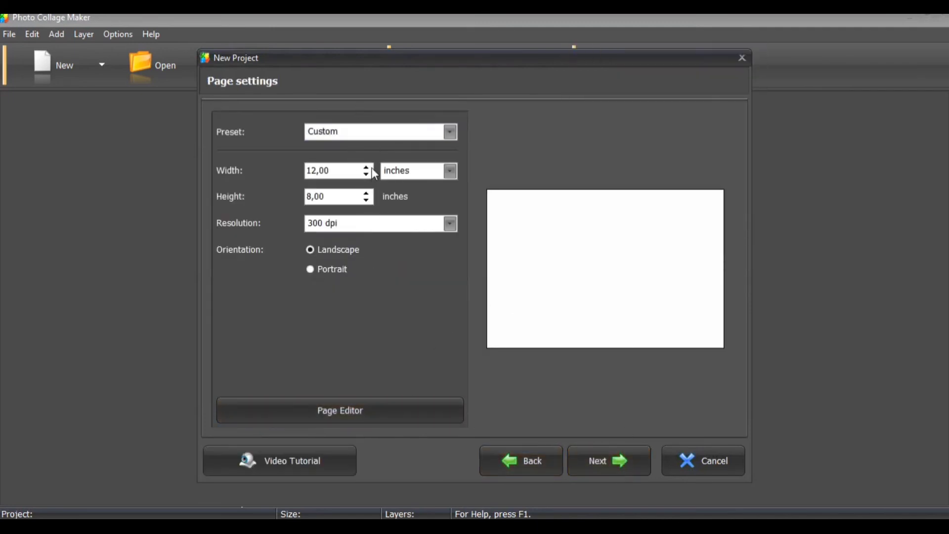
left_click(613, 464)
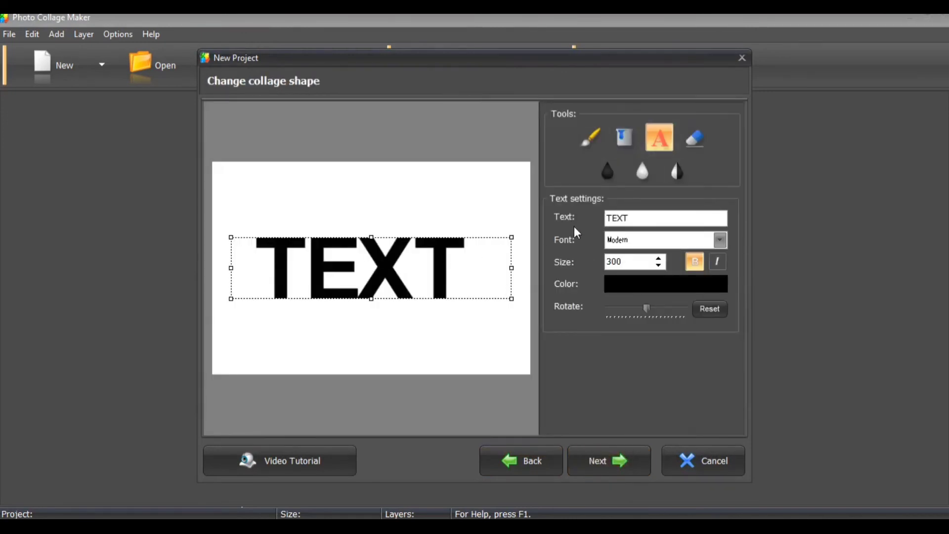
Replace the collage shape text with "y", enlarge it to about size 655 and position its box centrally on the page.
double_click(652, 218)
key("BackSpace")
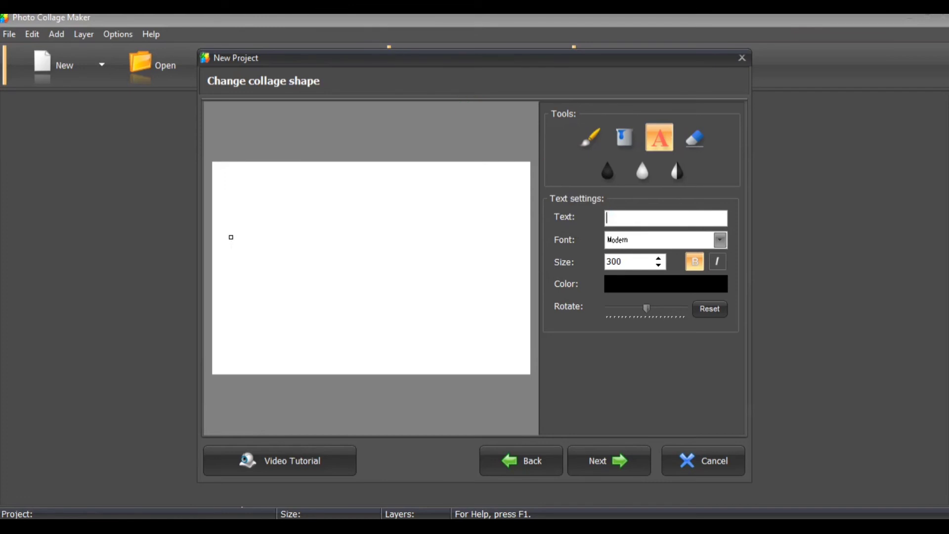
type("y")
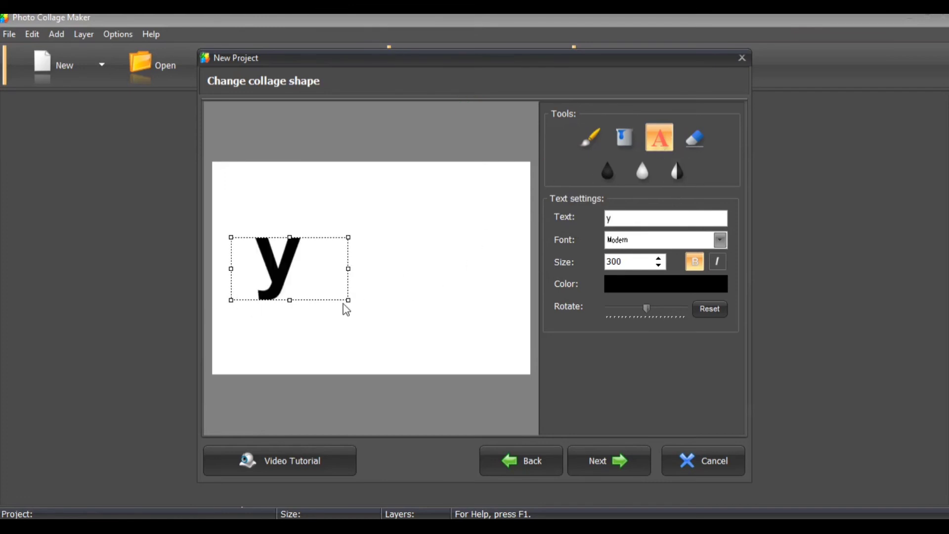
left_click_drag(349, 299, 489, 370)
left_click_drag(439, 316, 454, 267)
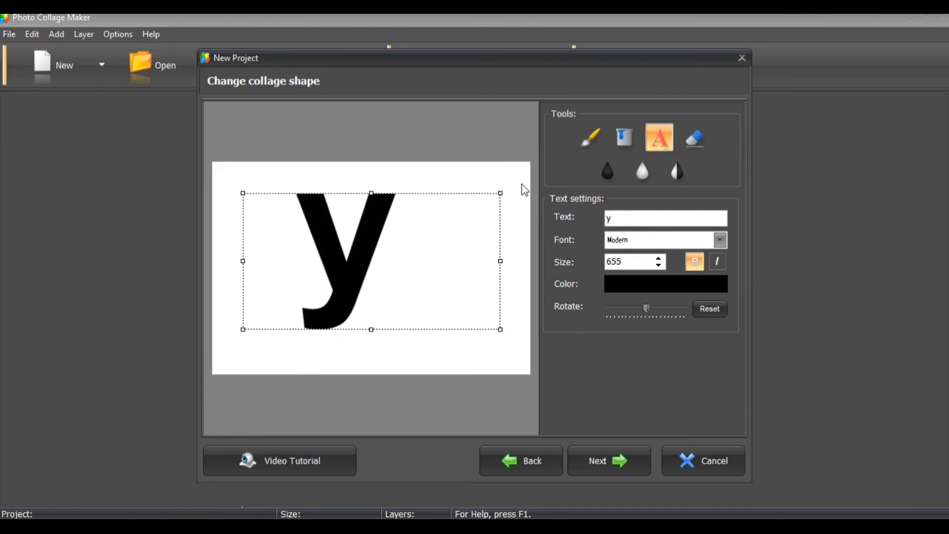
Enlarge the "y" collage shape to size 878 and position the letter around the middle of the page.
left_click_drag(501, 193, 529, 182)
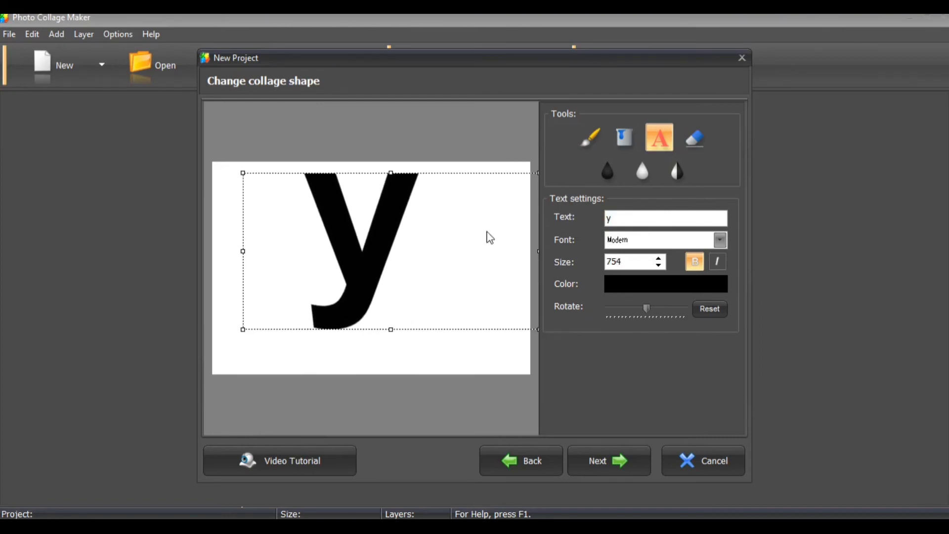
left_click_drag(487, 237, 451, 252)
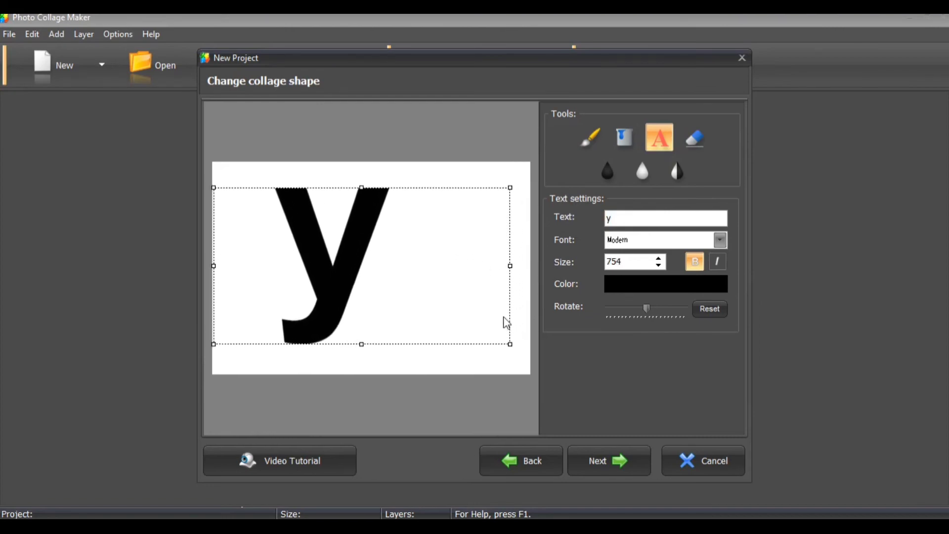
left_click_drag(508, 349, 530, 362)
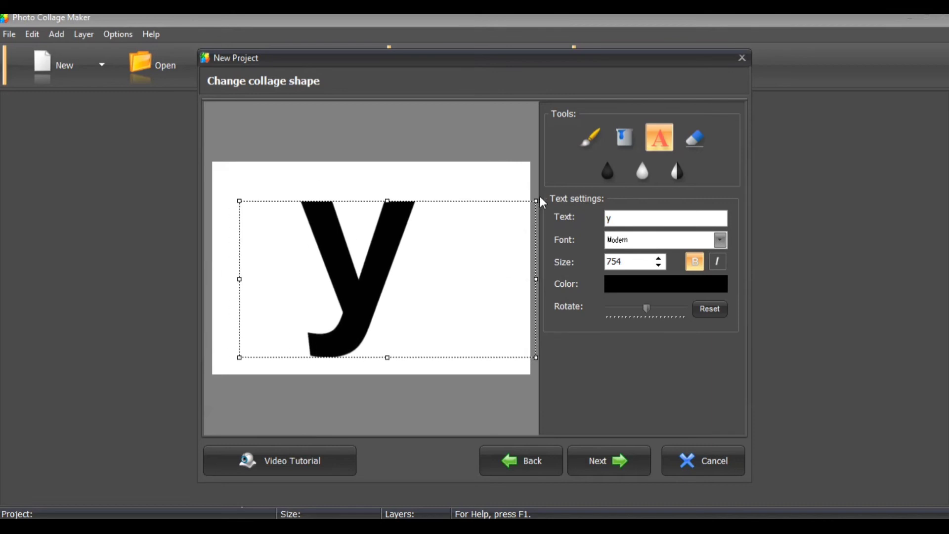
mouse_move(537, 201)
left_mouse_down()
mouse_move(622, 174)
mouse_move(536, 218)
left_mouse_up()
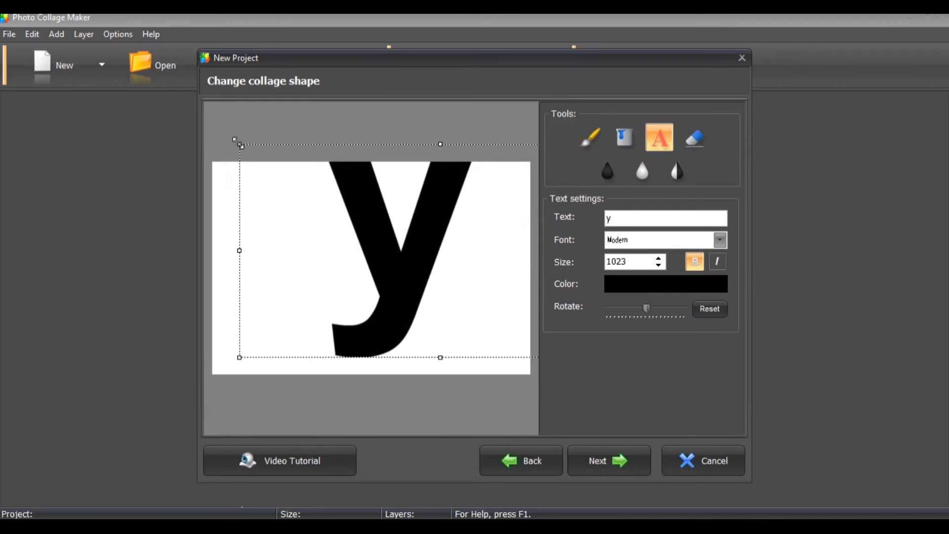
left_click_drag(239, 144, 297, 175)
left_click_drag(433, 242, 367, 251)
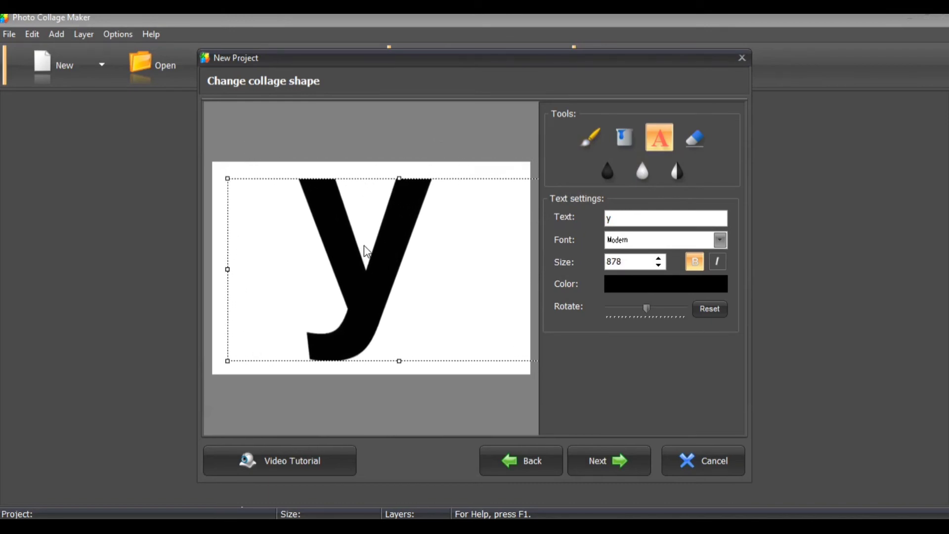
Try successive fonts on the "y" shape, choose a serif style with a ball-ended tail, and continue to adding photos.
left_click(689, 242)
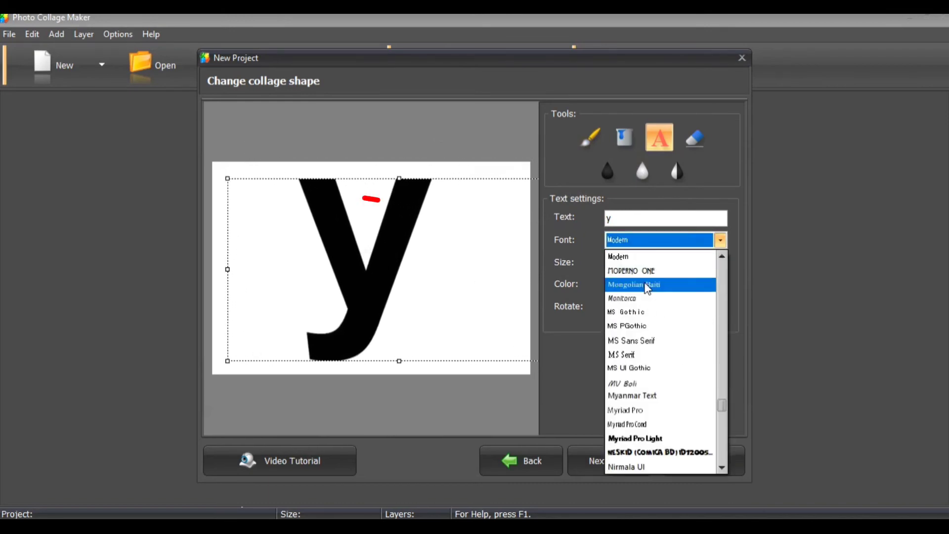
left_click(710, 285)
key("Down")
key("Down")
key("Down")
key("Down")
key("Down")
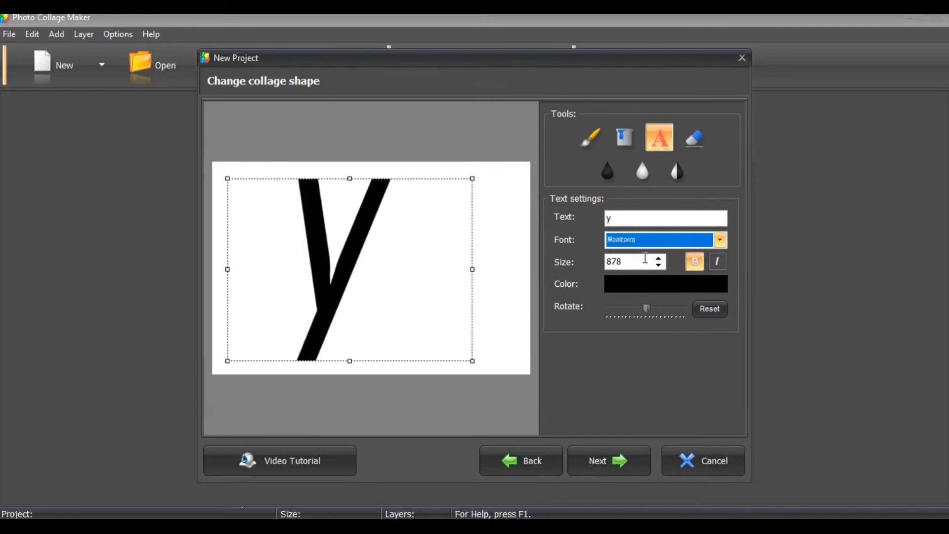
key("Down")
key("Down")
key("Down")
key("Down")
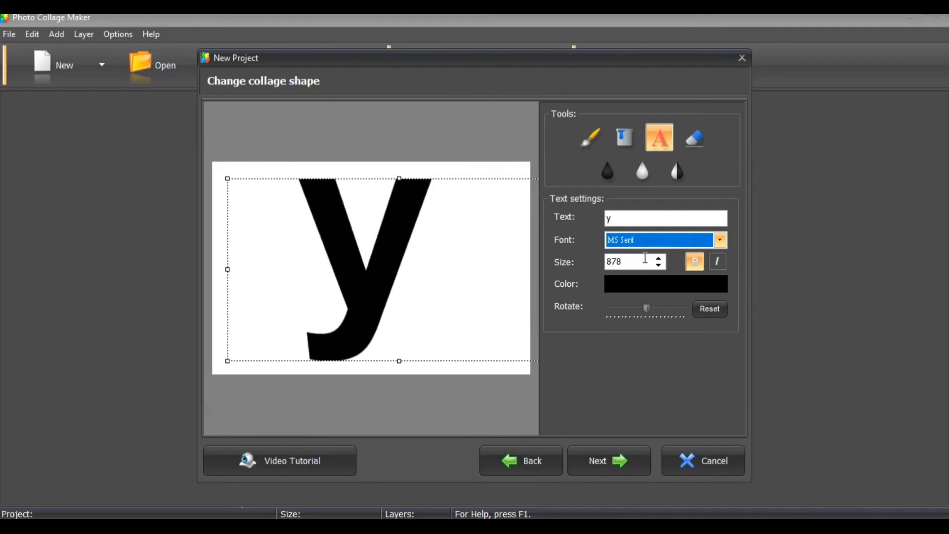
key("Down")
key("Down")
key("Down")
key("Down")
key("Down")
key("Down")
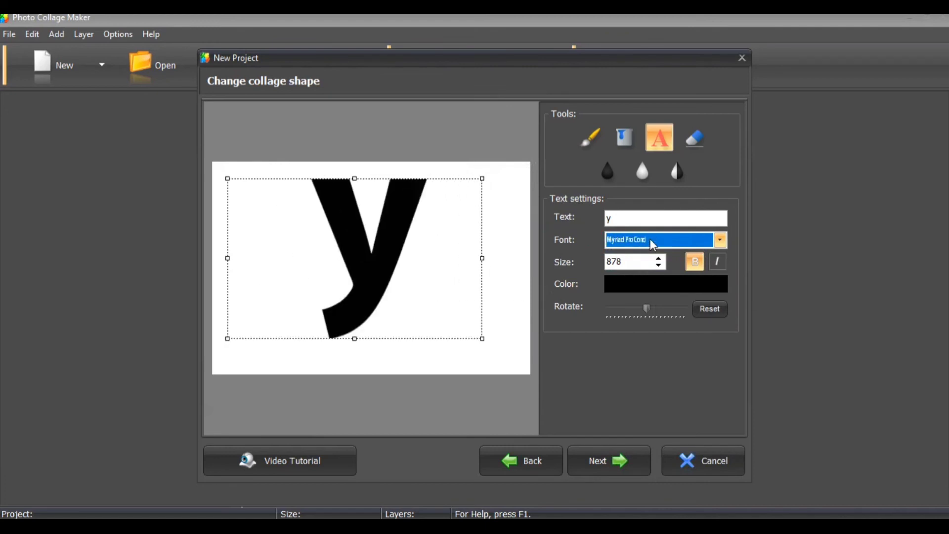
key("Down")
key("Down")
key("Down")
key("Down")
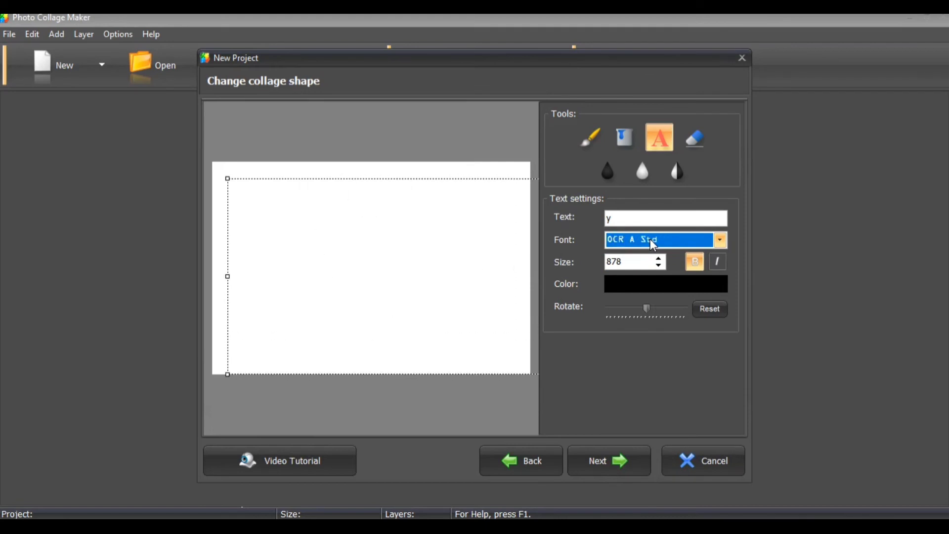
key("Down")
key("Down")
key("Down")
key("Down")
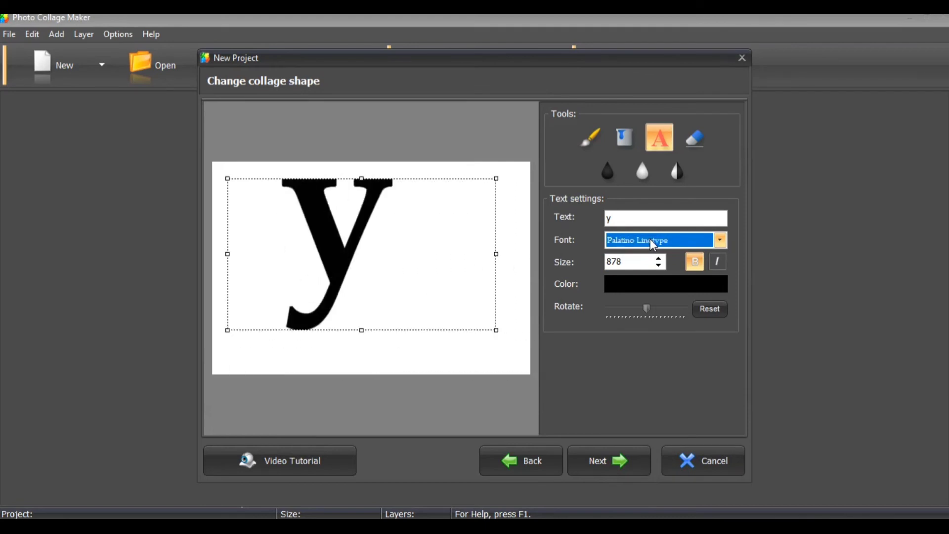
key("Down")
key("Down")
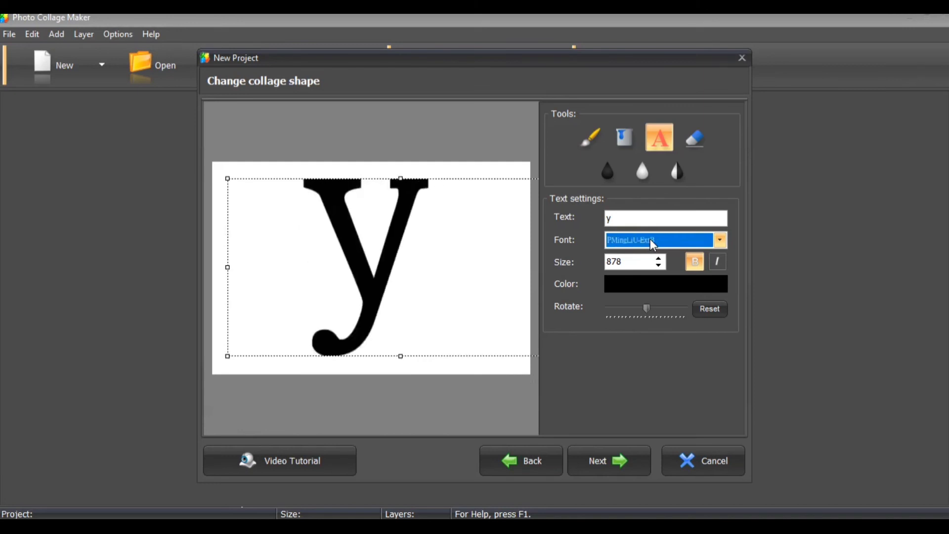
key("Up")
key("Up")
key("Down")
key("Down")
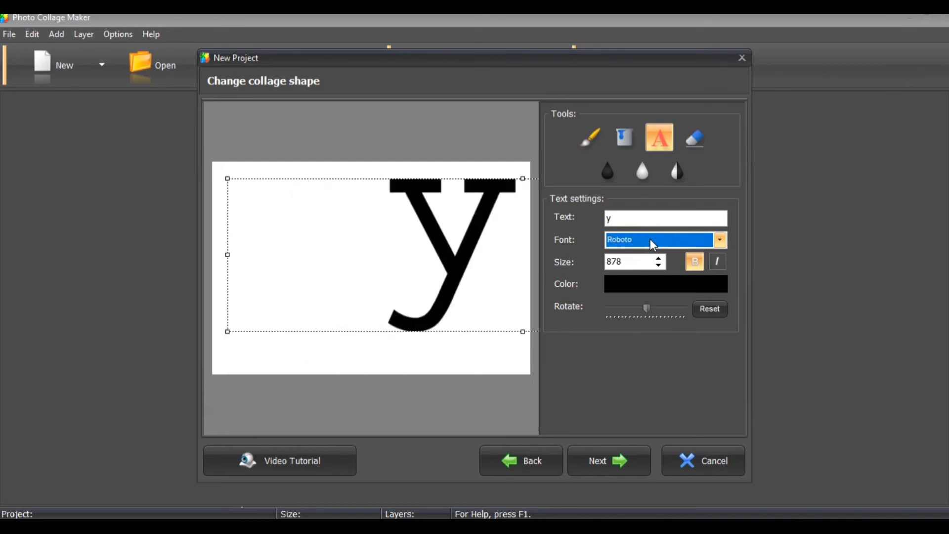
key("Up")
key("Down")
key("Down")
key("Down")
key("Down")
key("Down")
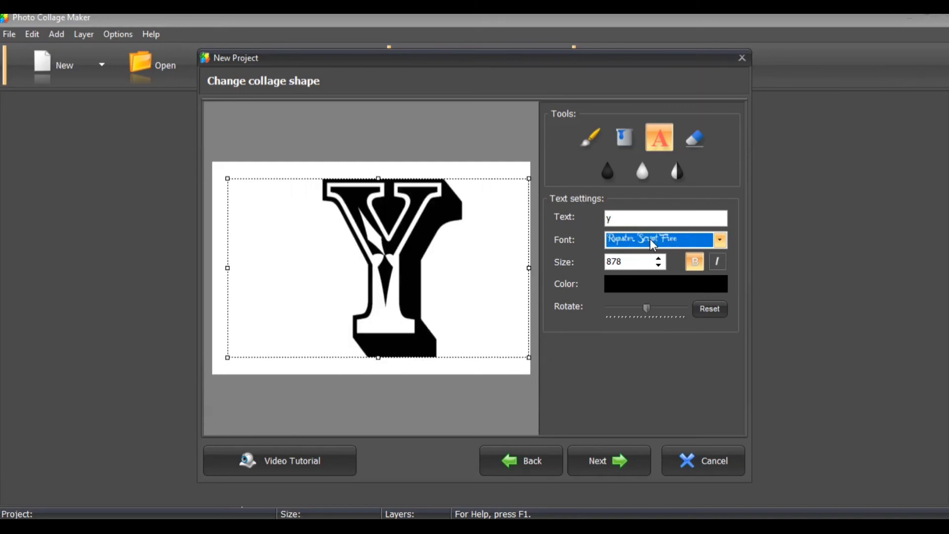
left_click(619, 457)
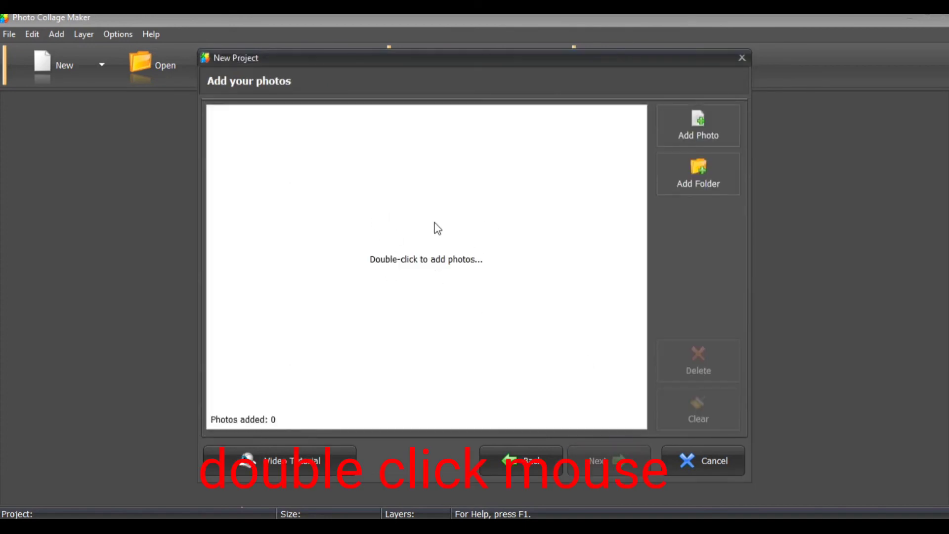
Start adding photos to the collage and open the PHOTO folder on the Desktop.
double_click(472, 239)
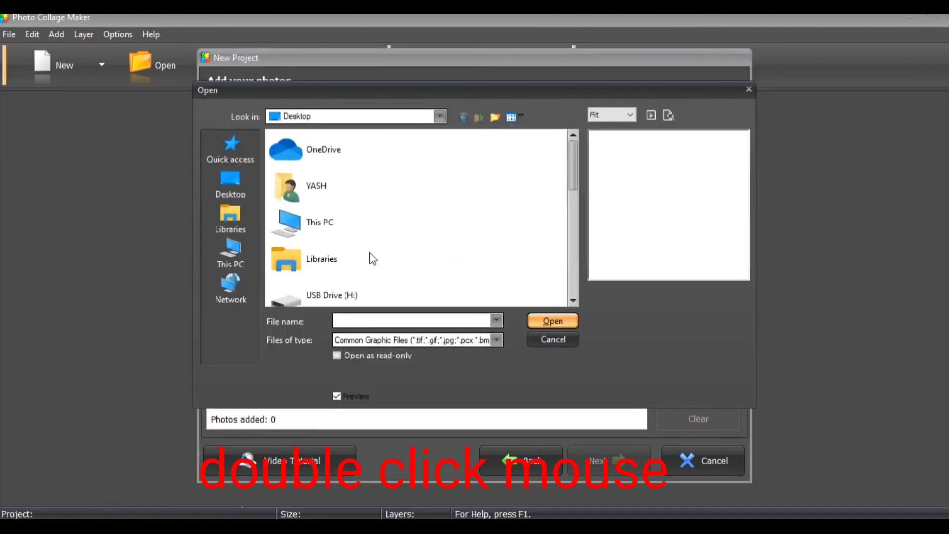
scroll(372, 258, "down", 5)
scroll(322, 174, "up", 5)
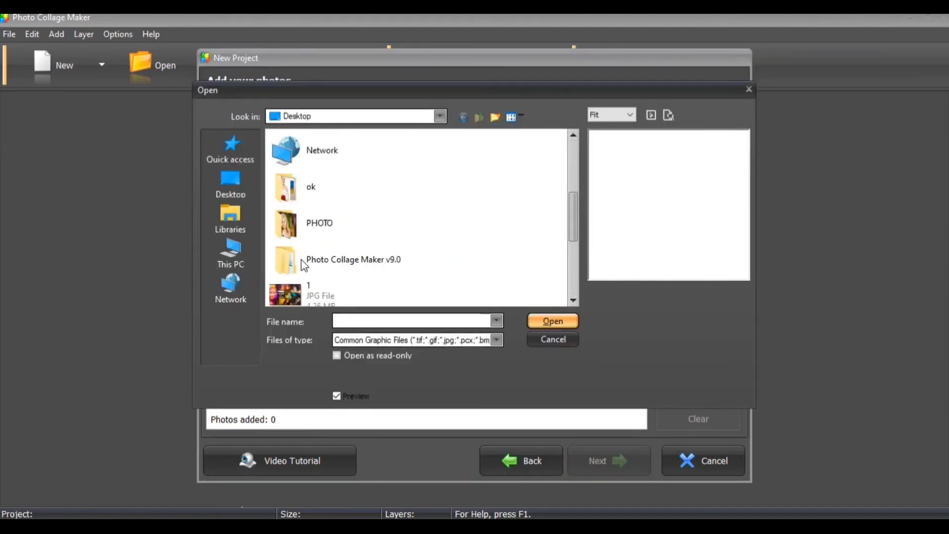
double_click(310, 230)
left_click(378, 191)
key("ctrl+a")
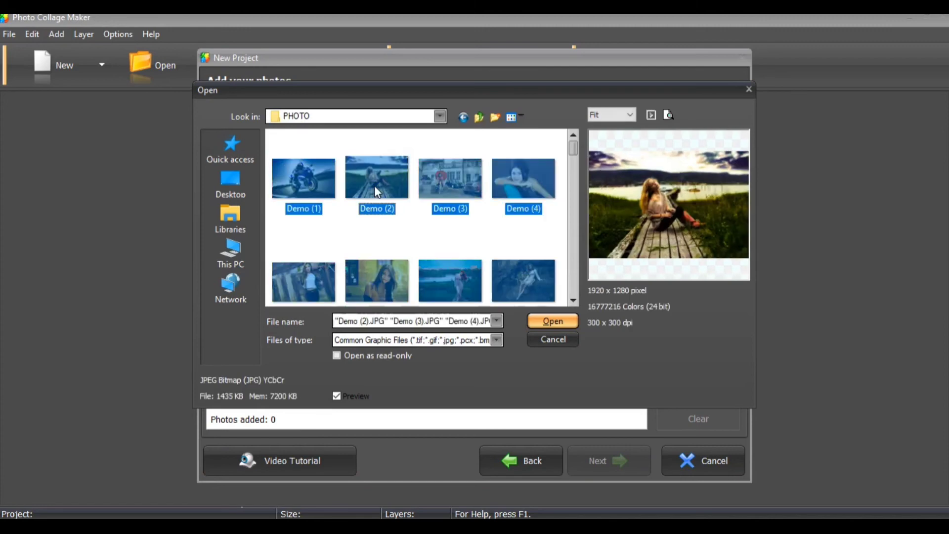
scroll(542, 260, "down", 10)
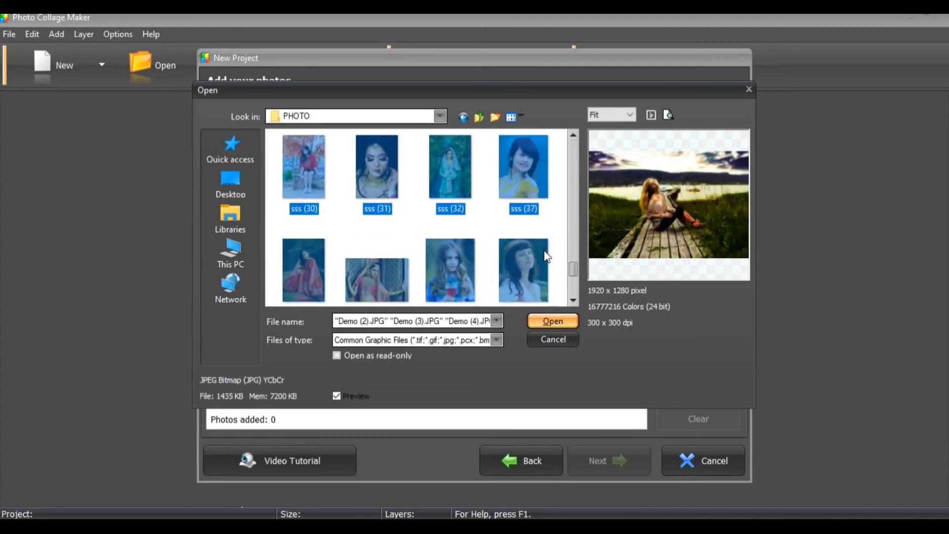
scroll(551, 256, "up", 10)
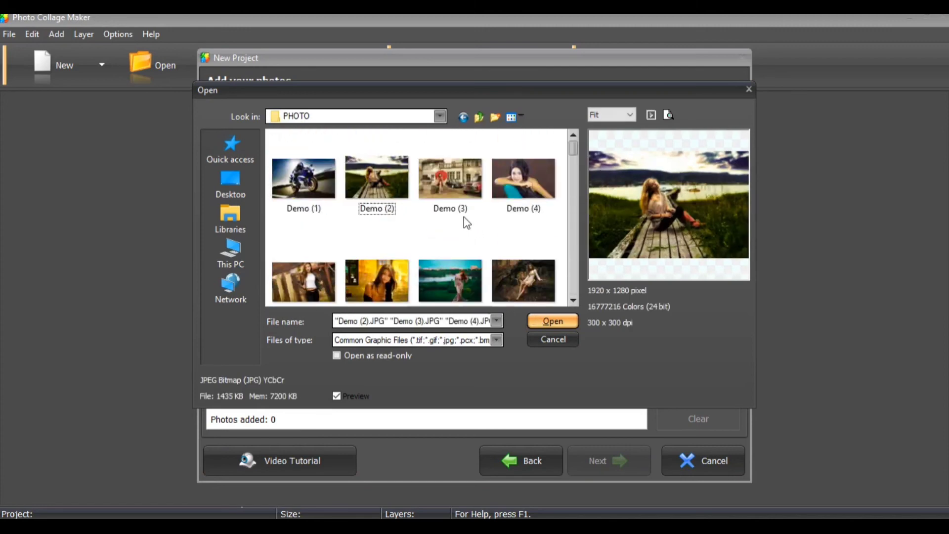
Add the range of photos from Demo (1) through sss (1) to the collage.
left_click(303, 168)
scroll(485, 267, "down", 4)
scroll(485, 262, "down", 3)
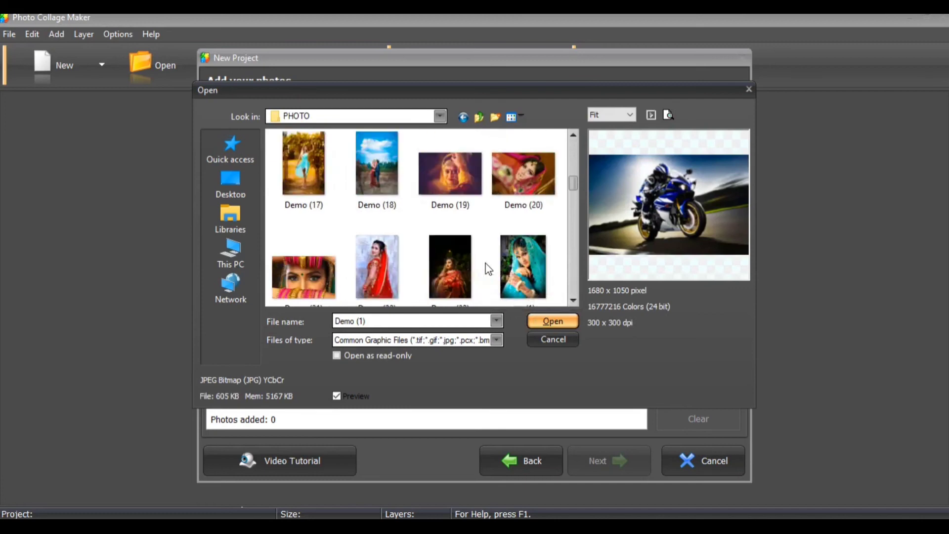
scroll(515, 219, "up", 1)
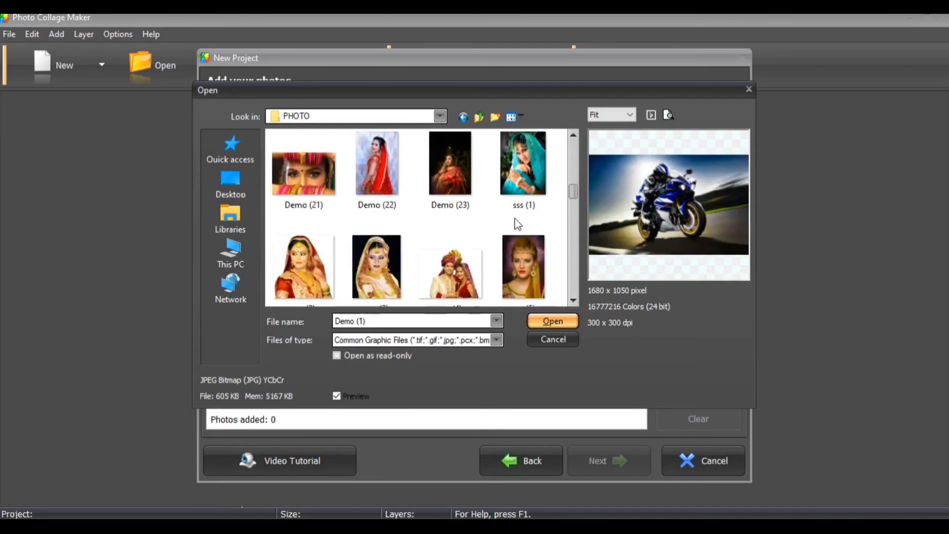
left_click(523, 191, "shift")
left_click(540, 320)
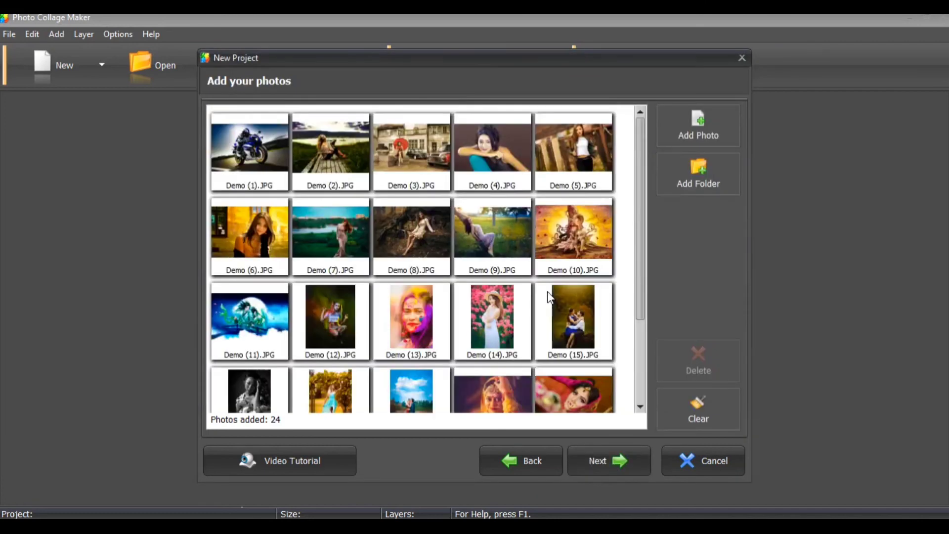
Check the added photos and generate the "y" collage from them, moving the progress dialog off the preview.
left_click(433, 250)
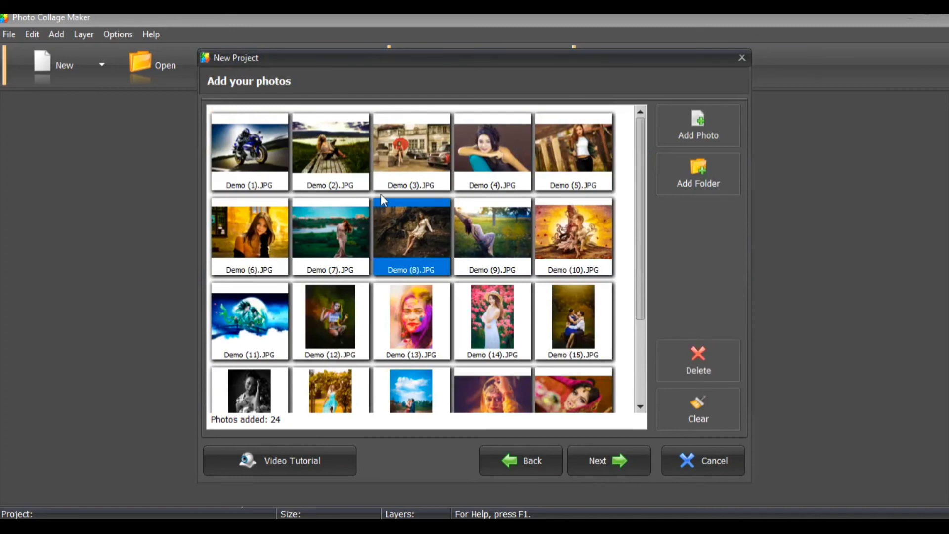
scroll(444, 270, "down", 3)
left_click(505, 366)
scroll(366, 242, "up", 3)
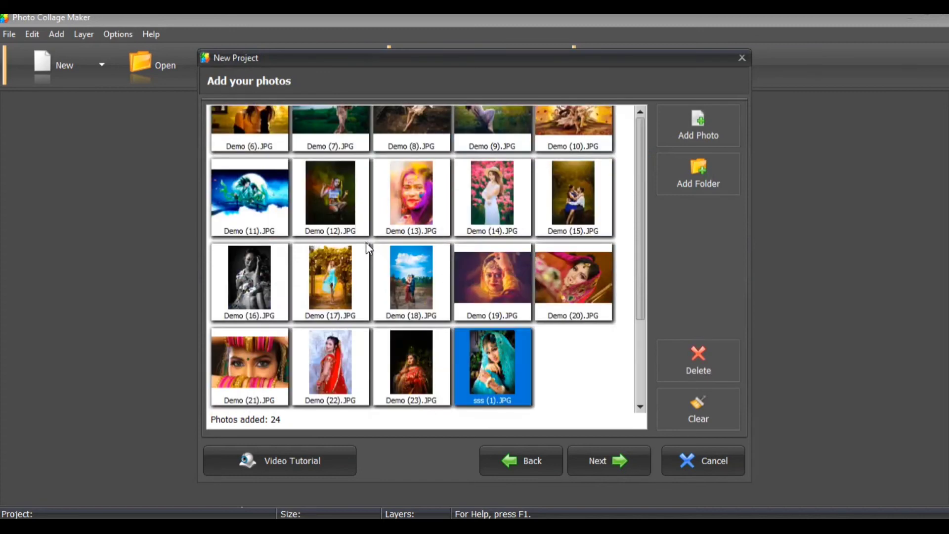
left_click(275, 159, "shift")
left_click(627, 460)
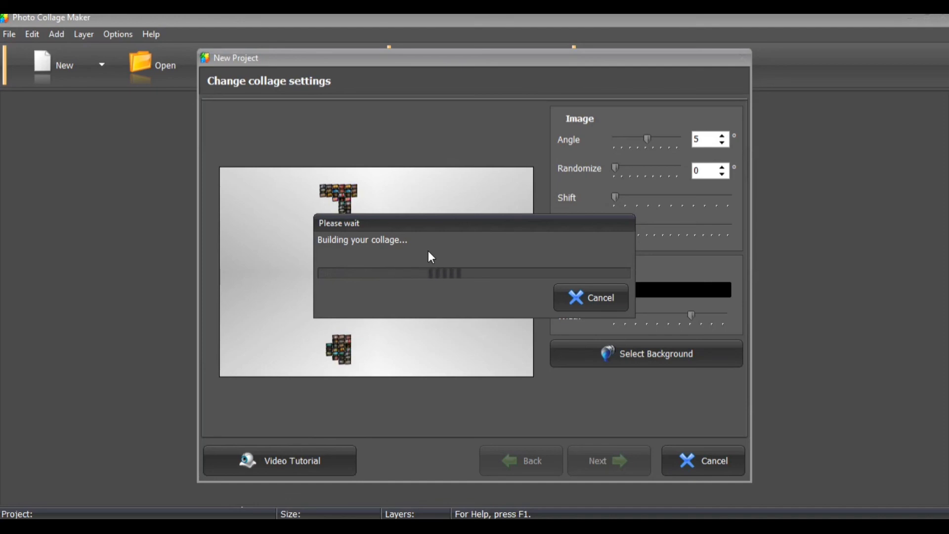
left_click_drag(469, 223, 555, 85)
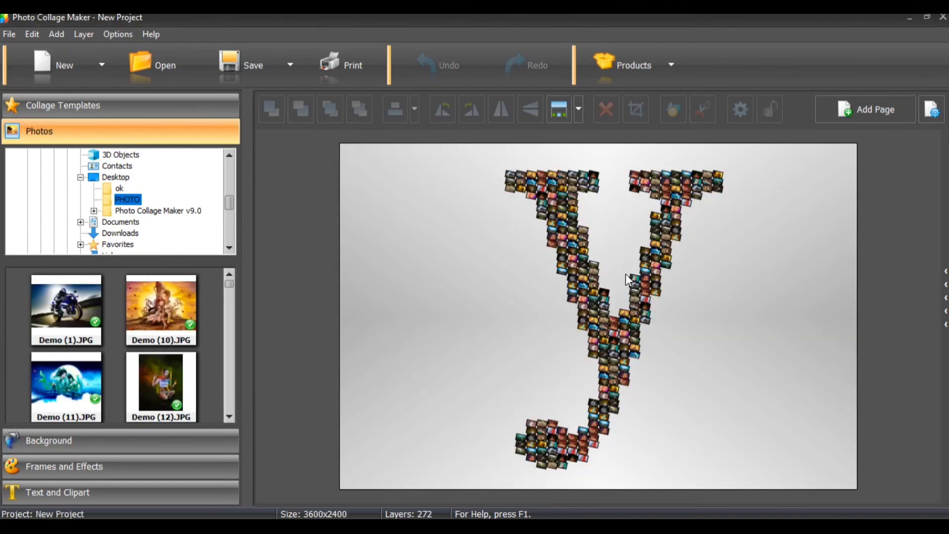
Try a gradient for the page background and switch it back to an image background.
left_click(159, 443)
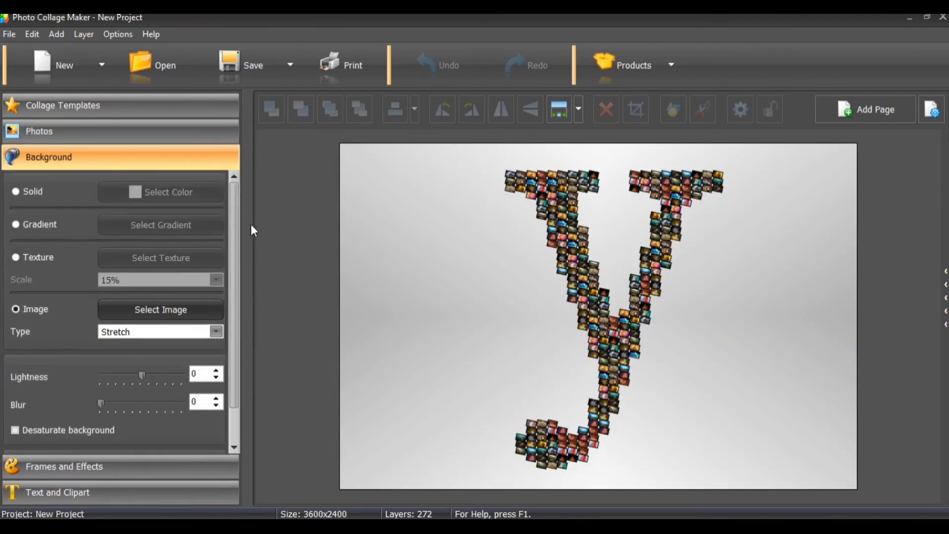
left_click(64, 230)
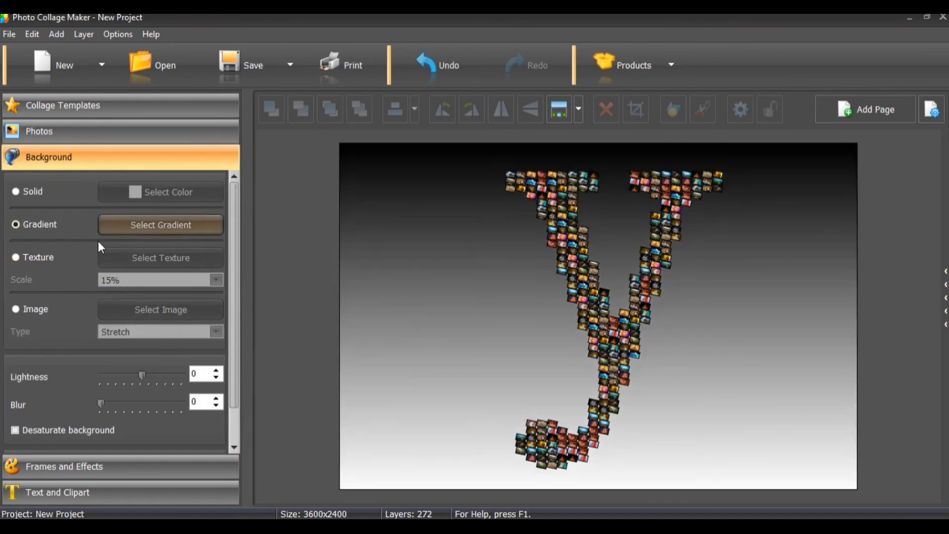
left_click(35, 309)
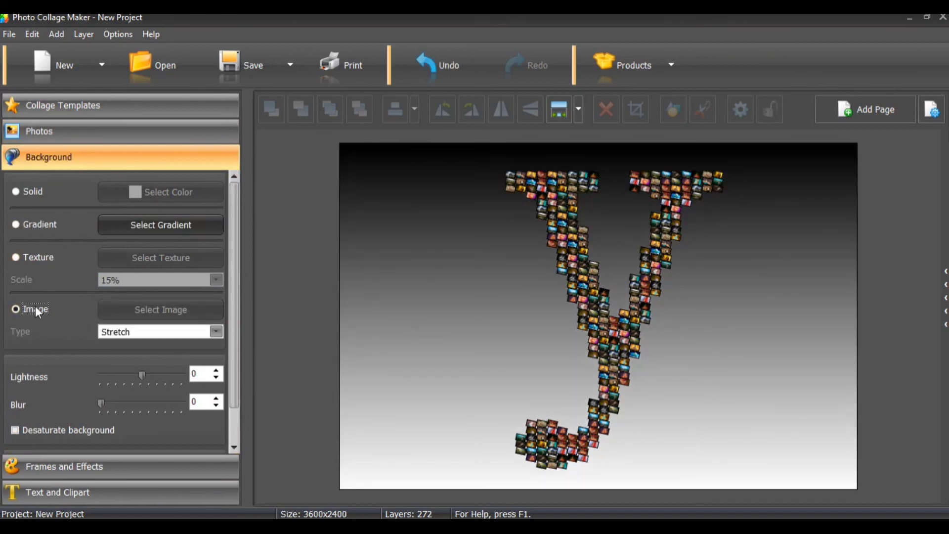
Start choosing a background image from the PHOTO folder, preview Demo (3) and browse the other photos.
left_click(185, 309)
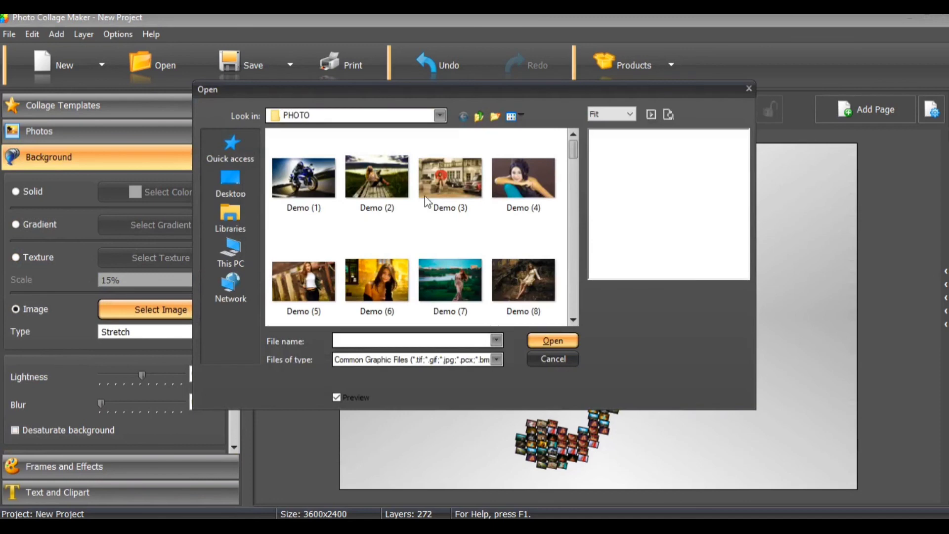
left_click_drag(413, 89, 103, 120)
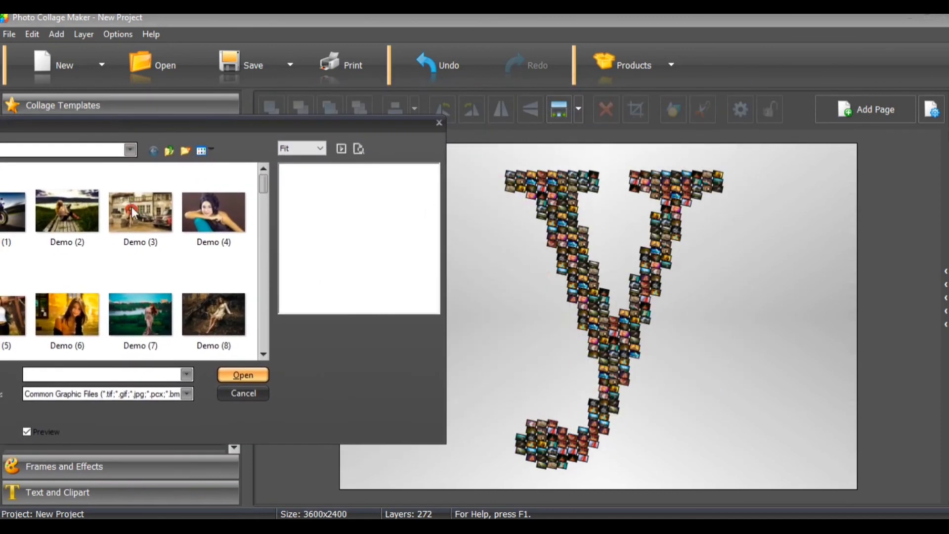
left_click(137, 220)
scroll(147, 276, "down", 3)
scroll(147, 284, "down", 1)
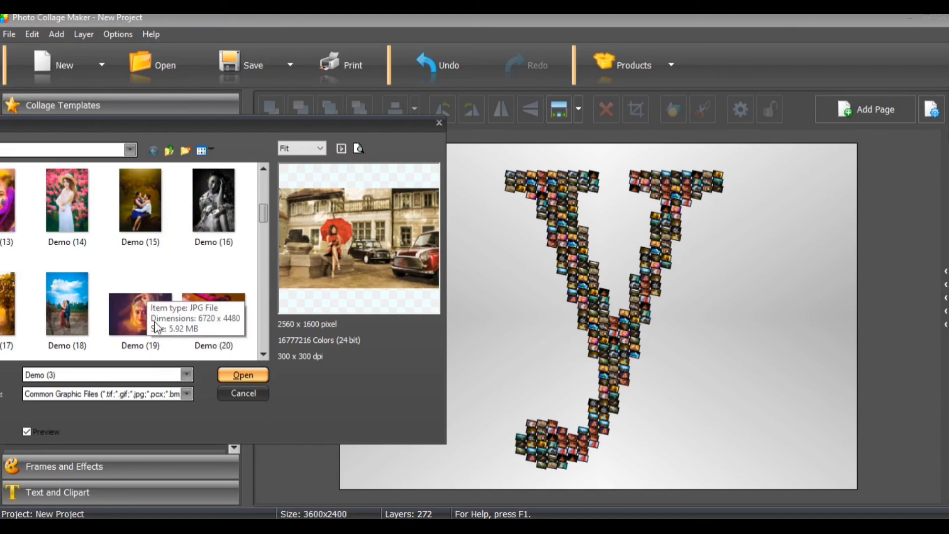
scroll(153, 297, "down", 1)
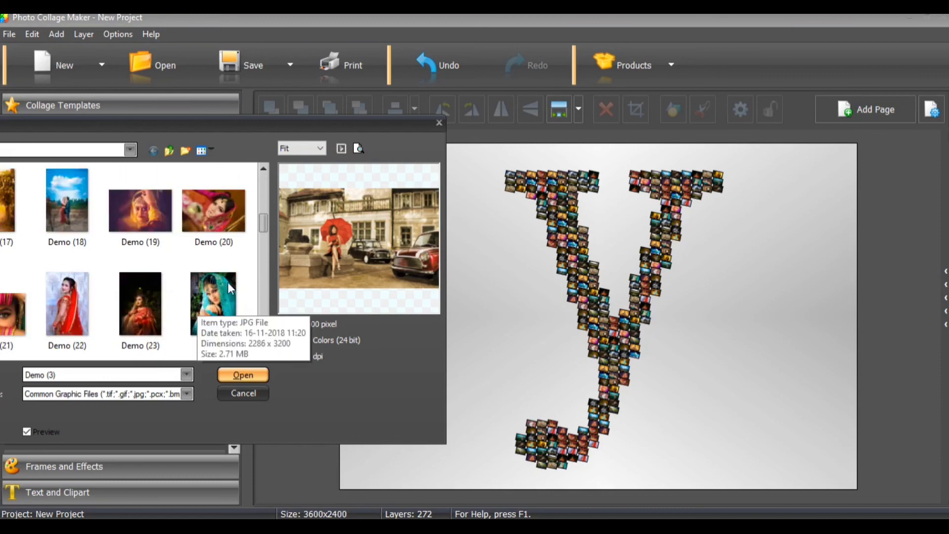
Preview Demo (20), compare it with the other photos and try Demo (3) as the stretched page background.
left_click(229, 230)
scroll(219, 261, "down", 10)
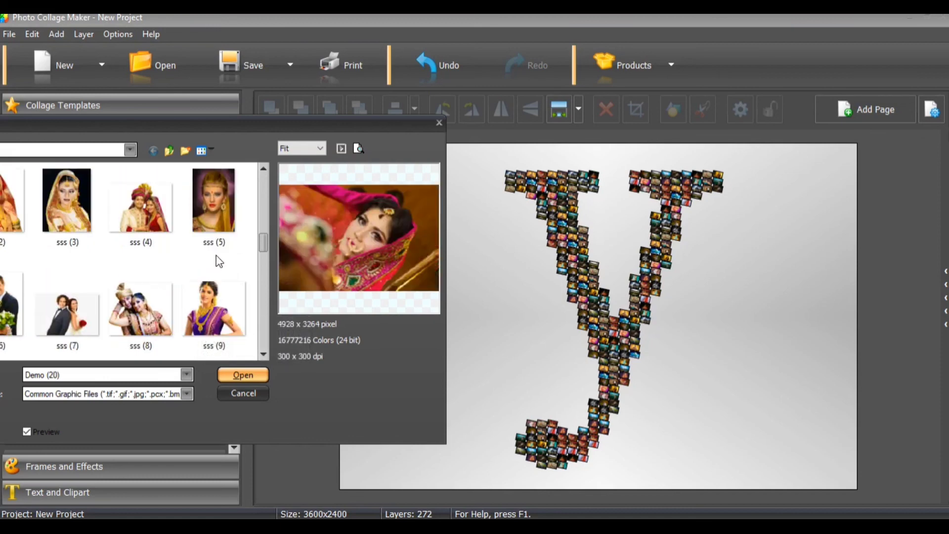
scroll(219, 261, "up", 10)
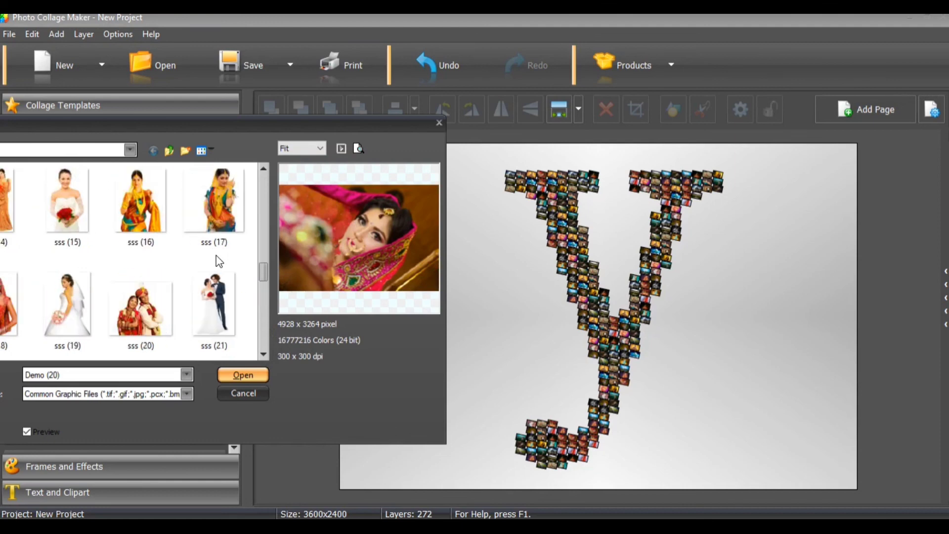
scroll(219, 261, "up", 1)
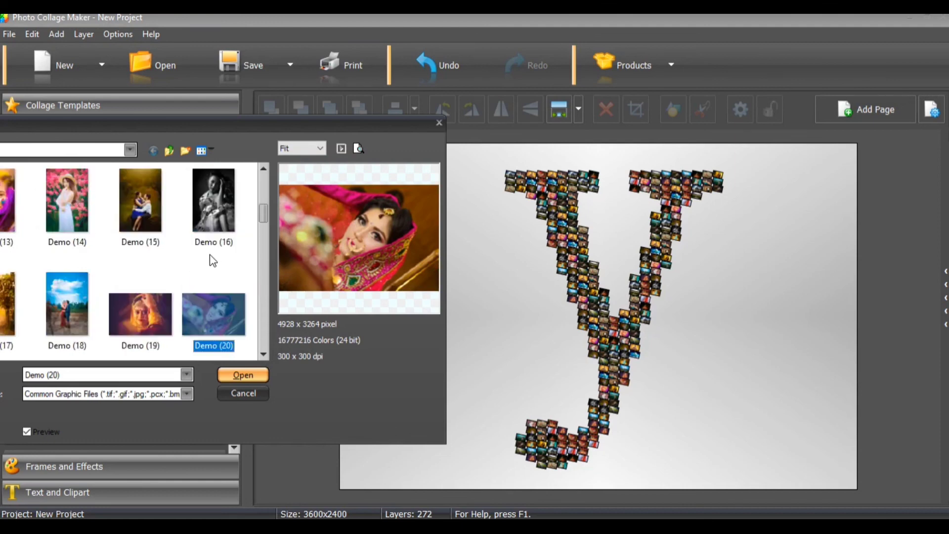
left_click_drag(150, 126, 292, 129)
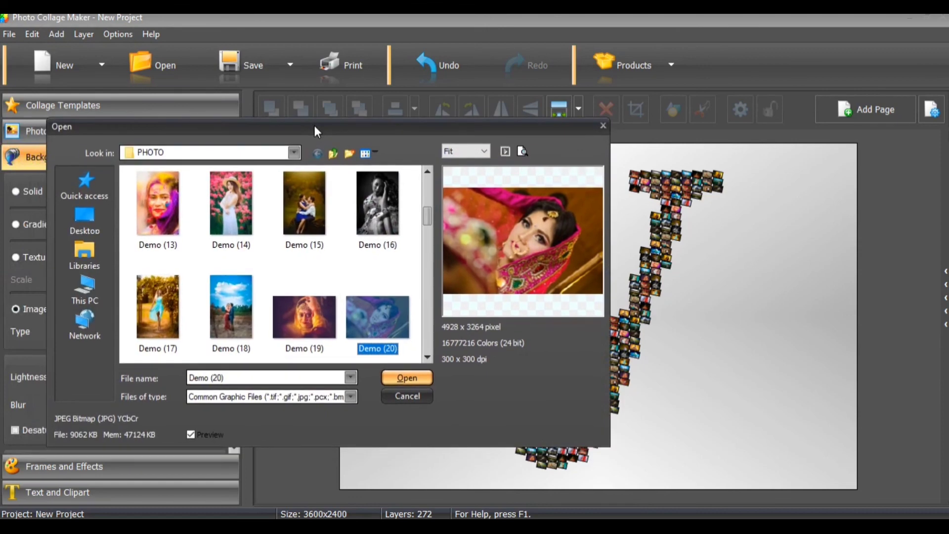
scroll(280, 171, "up", 1)
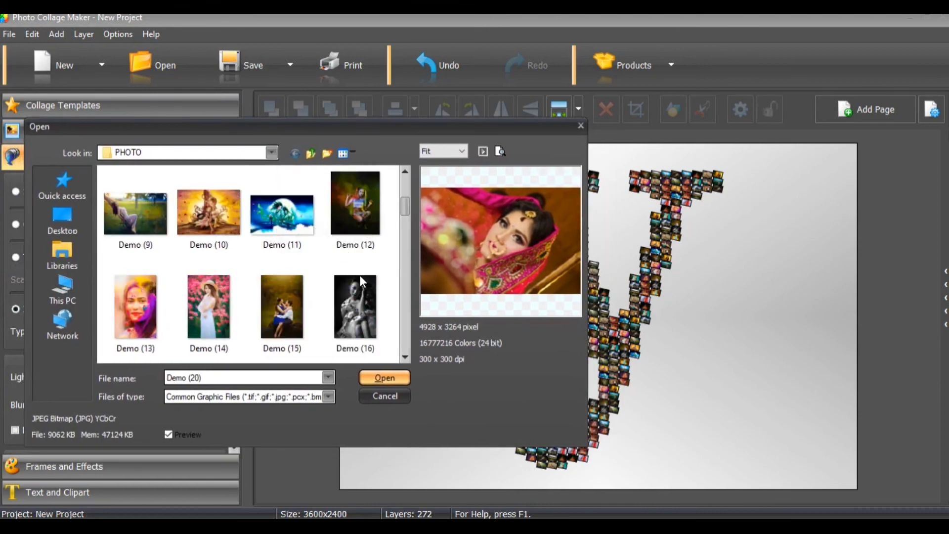
scroll(279, 264, "down", 2)
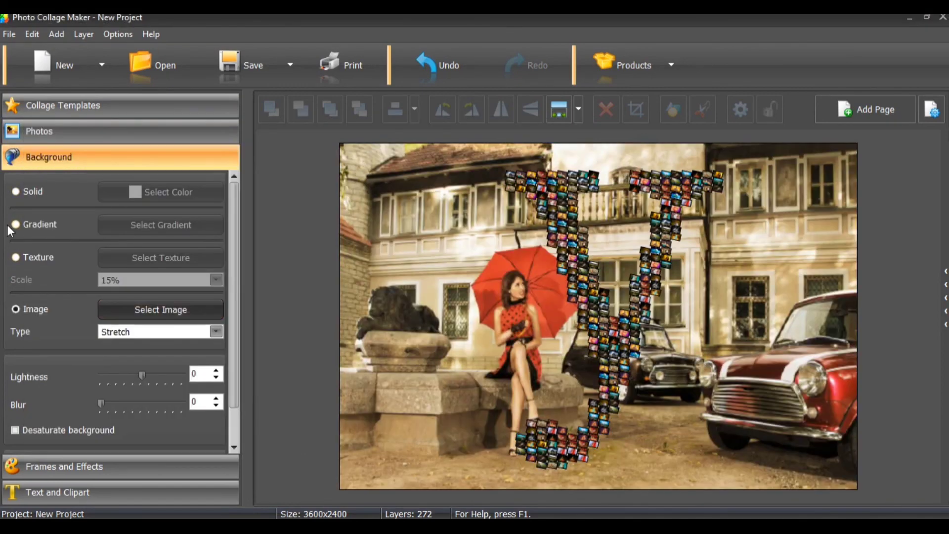
Switch the page background to a gradient, trying the dark blue-purple preset before applying the horizontal tan, hot pink and light pink one.
left_click(14, 226)
left_click(153, 225)
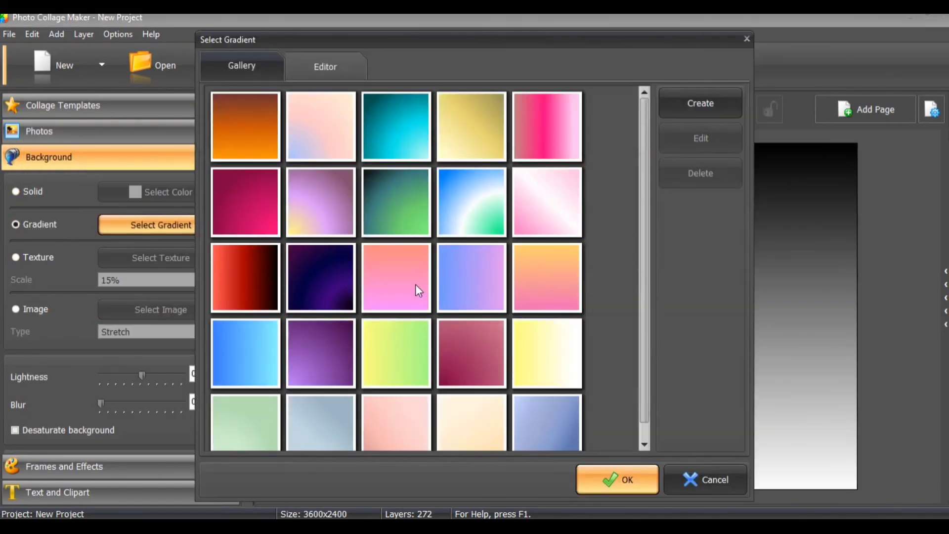
double_click(343, 271)
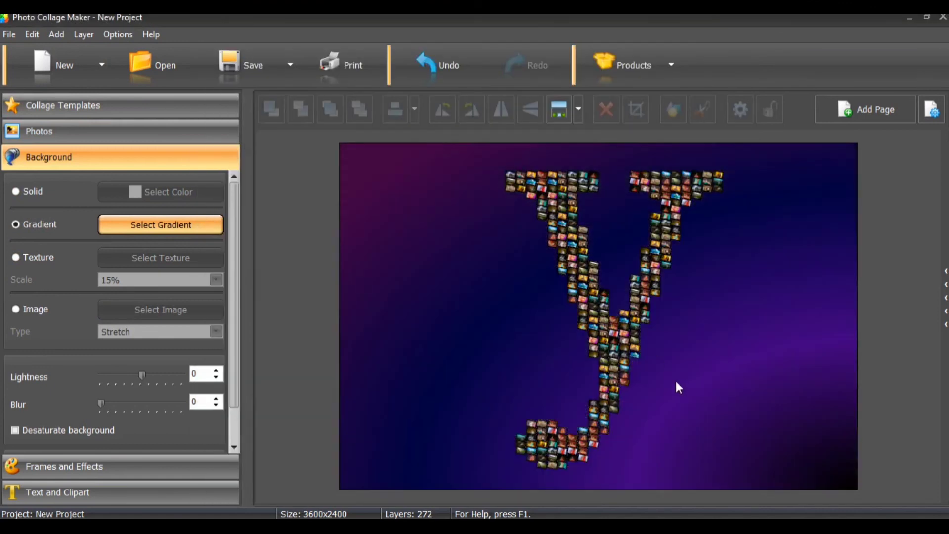
left_click(209, 228)
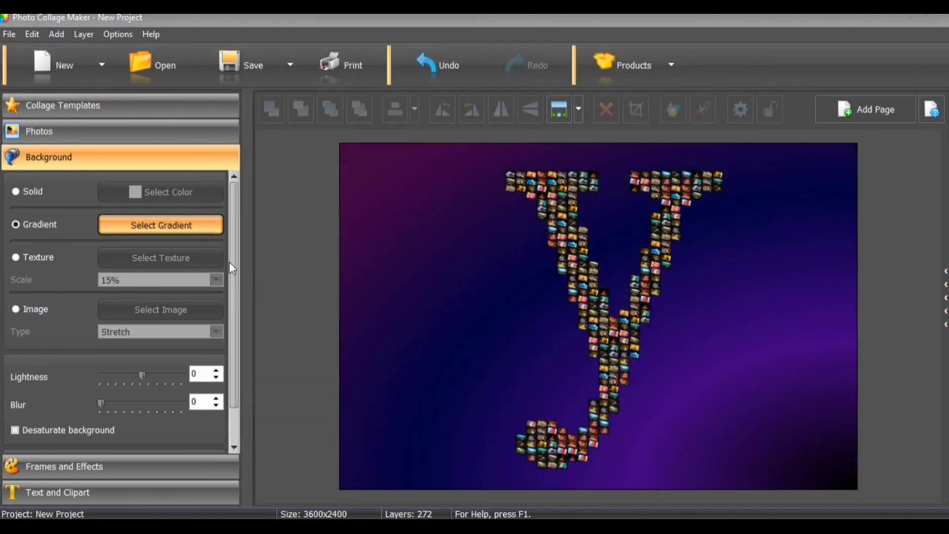
double_click(550, 152)
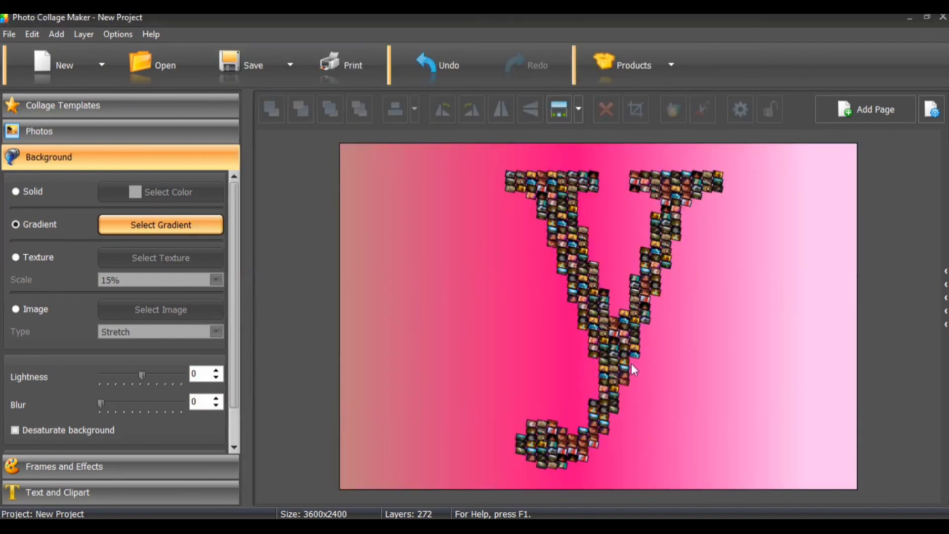
Export the finished "y" collage as a JPEG and close the program without saving the project changes.
left_click(238, 62)
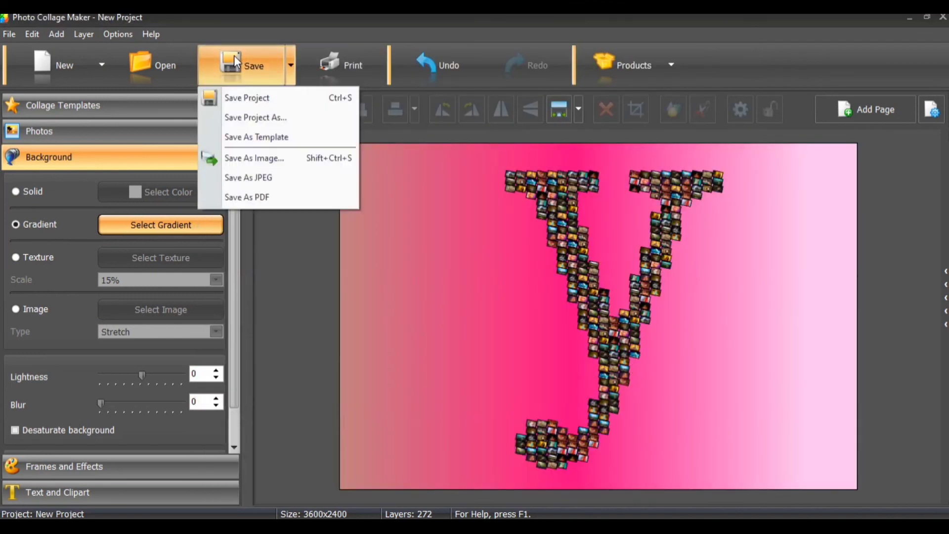
left_click(290, 187)
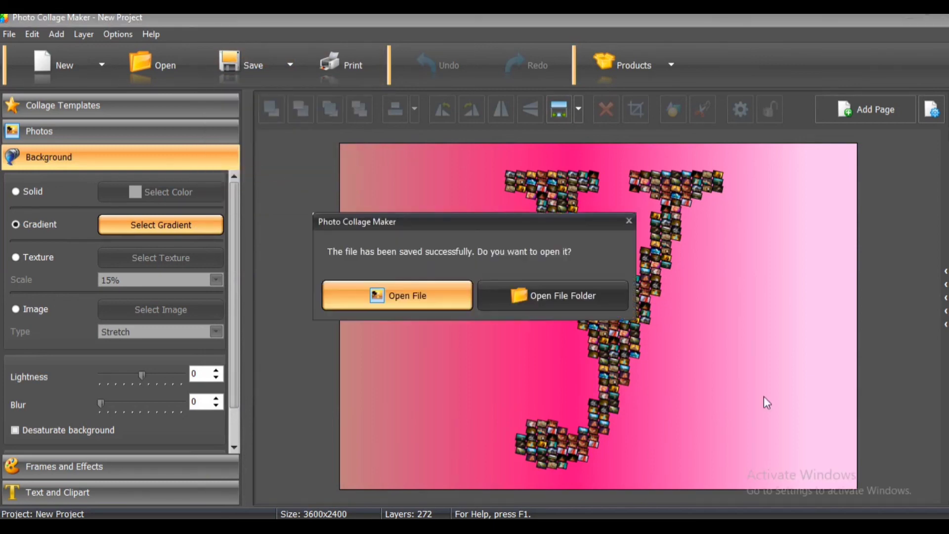
left_click(629, 221)
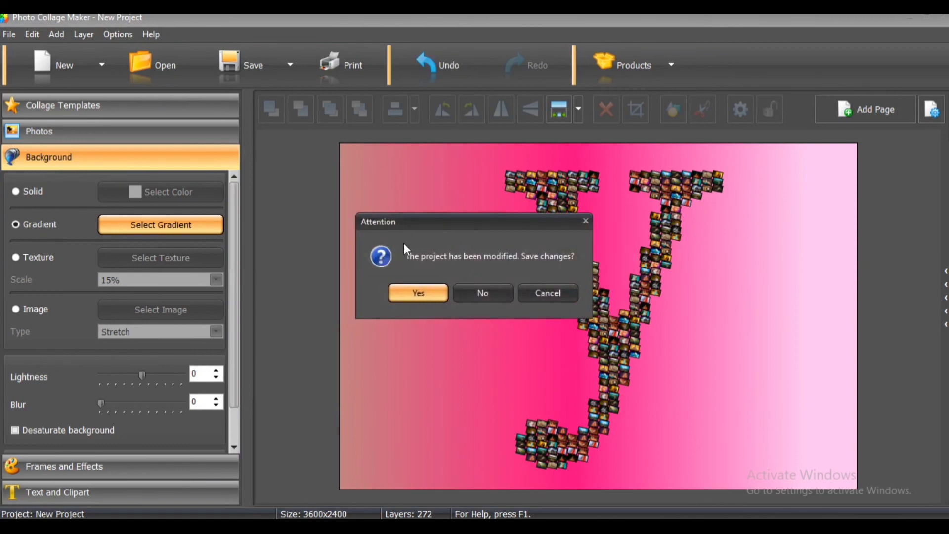
left_click(472, 294)
left_click_drag(336, 381, 286, 283)
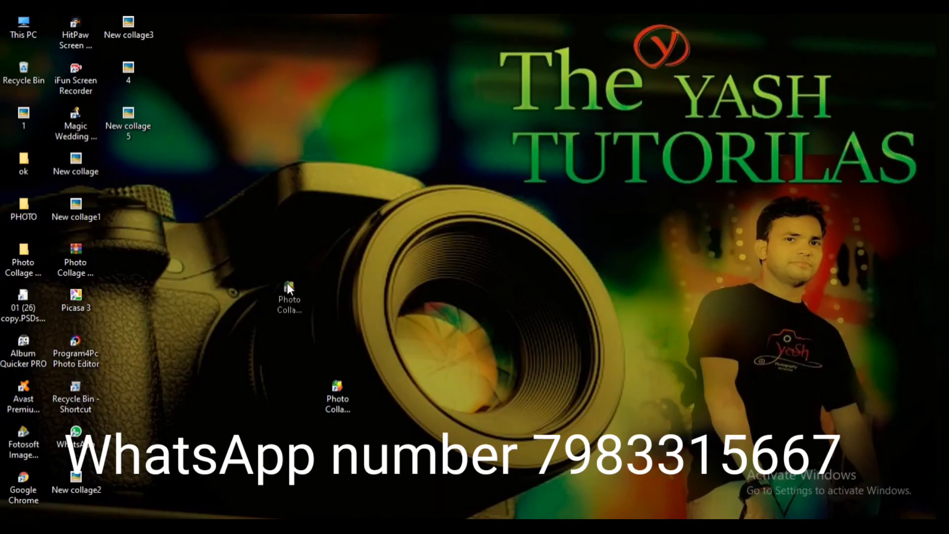
left_click_drag(322, 342, 322, 343)
left_click_drag(255, 277, 340, 392)
left_click_drag(332, 346, 190, 347)
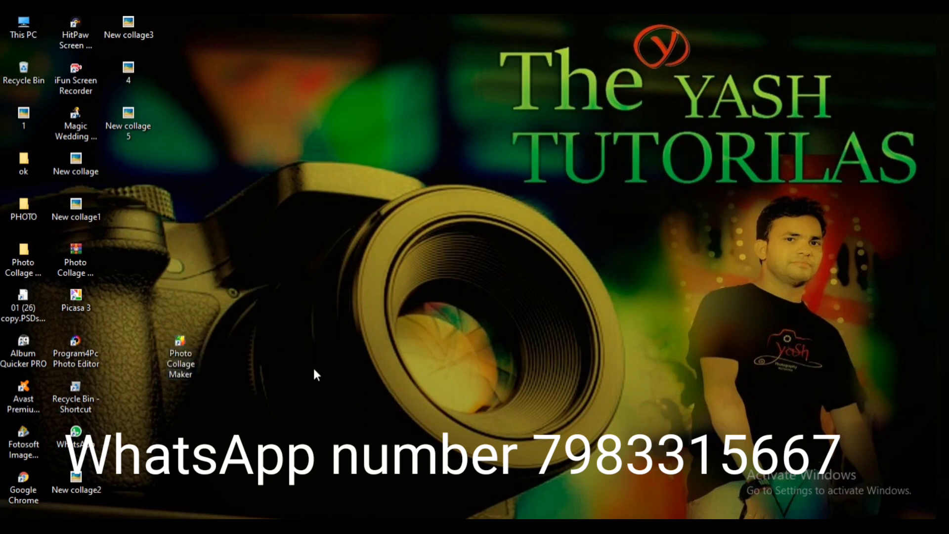
right_click(275, 344)
left_click(316, 190)
right_click(296, 200)
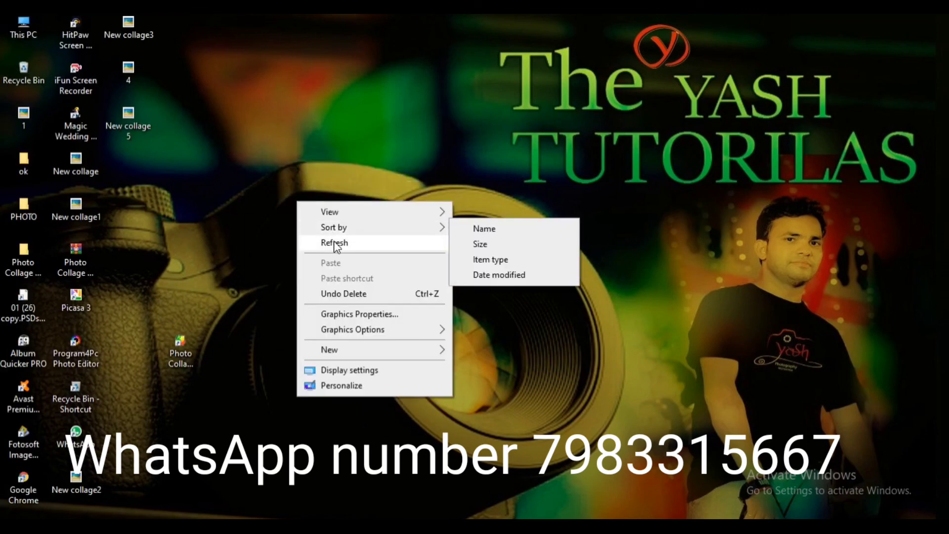
left_click(334, 241)
left_click_drag(166, 372, 648, 285)
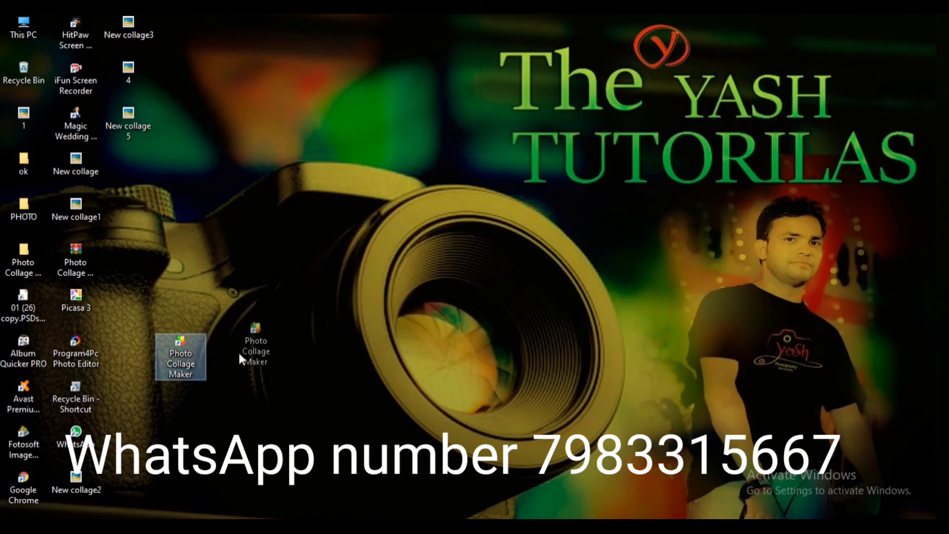
left_click_drag(239, 352, 220, 353)
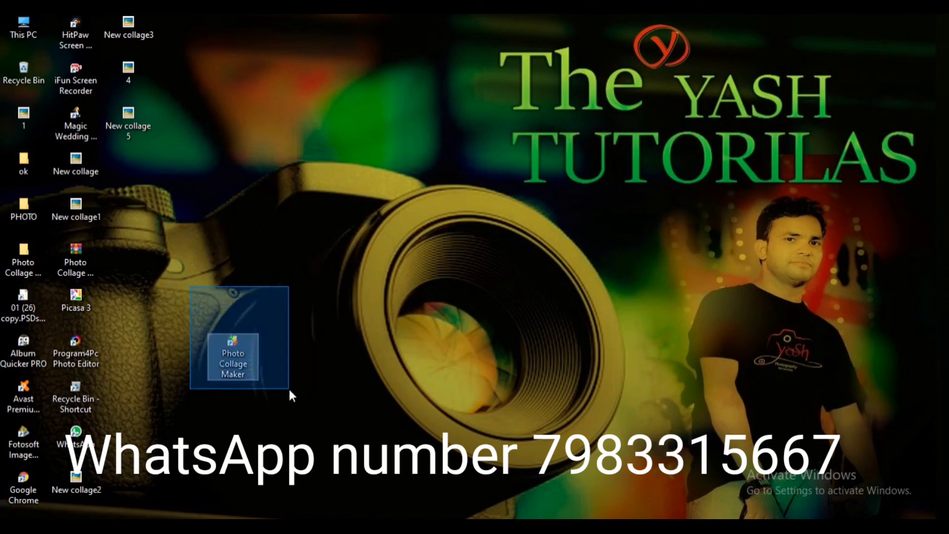